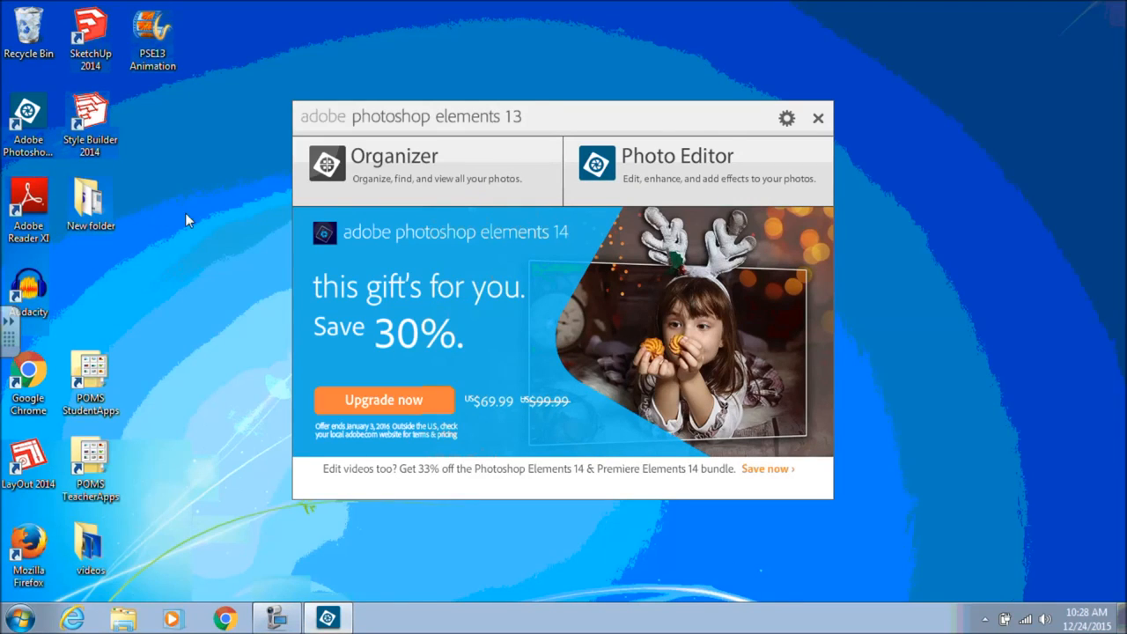
Launch the Photo Editor and open sky.JPG from the recently edited files.
left_click(628, 159)
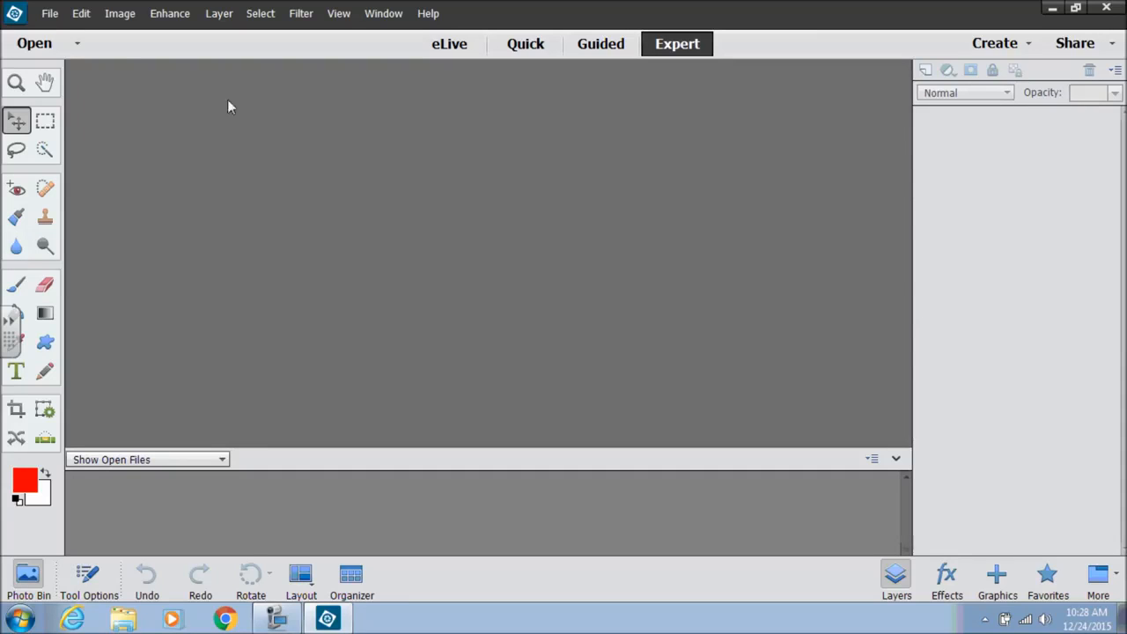
left_click(49, 13)
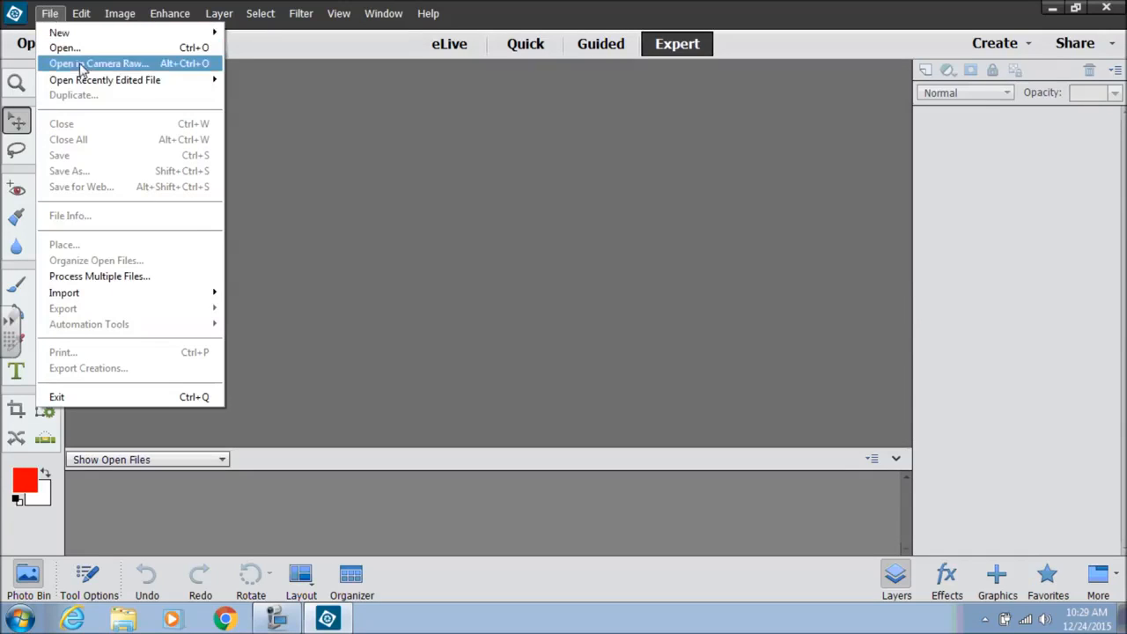
mouse_move(89, 79)
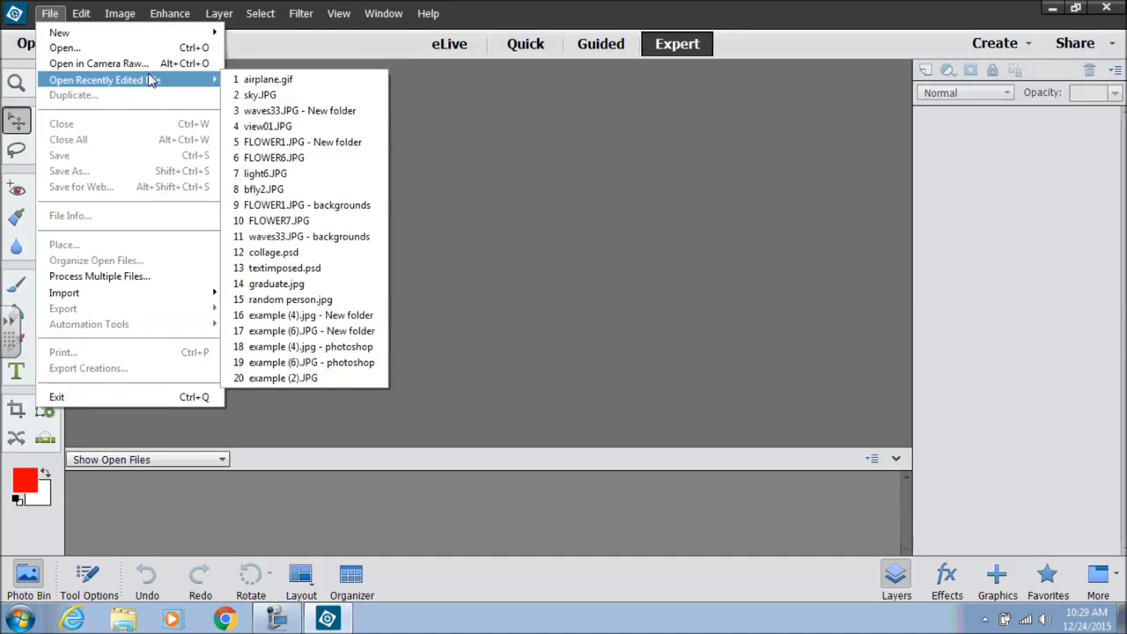
left_click(257, 95)
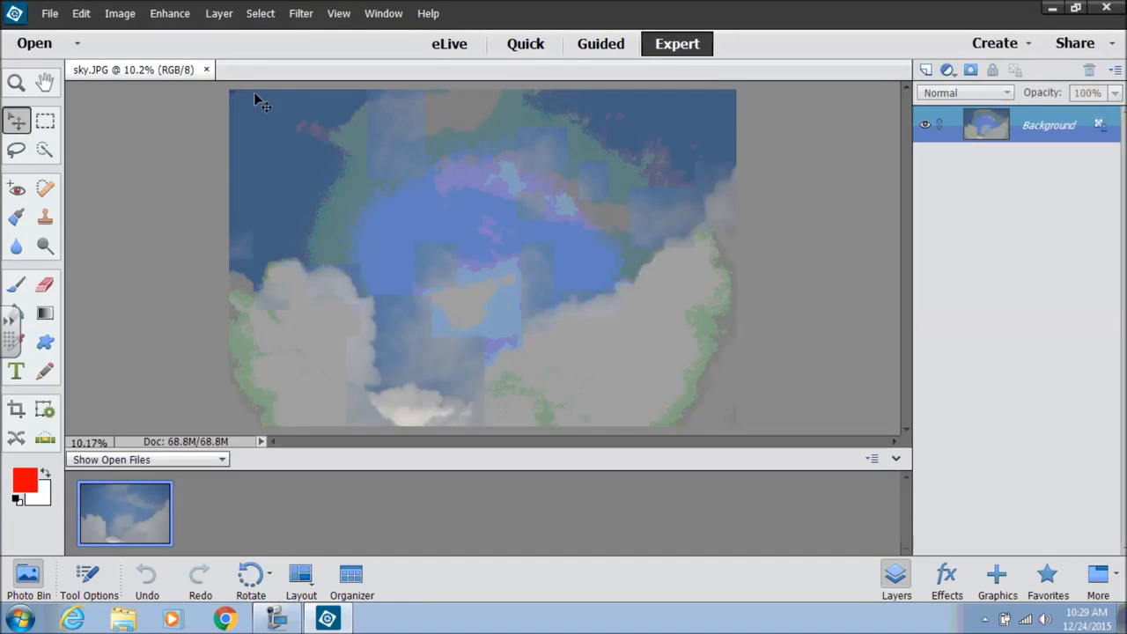
Open the recently edited airplane.gif alongside the sky photo.
left_click(52, 14)
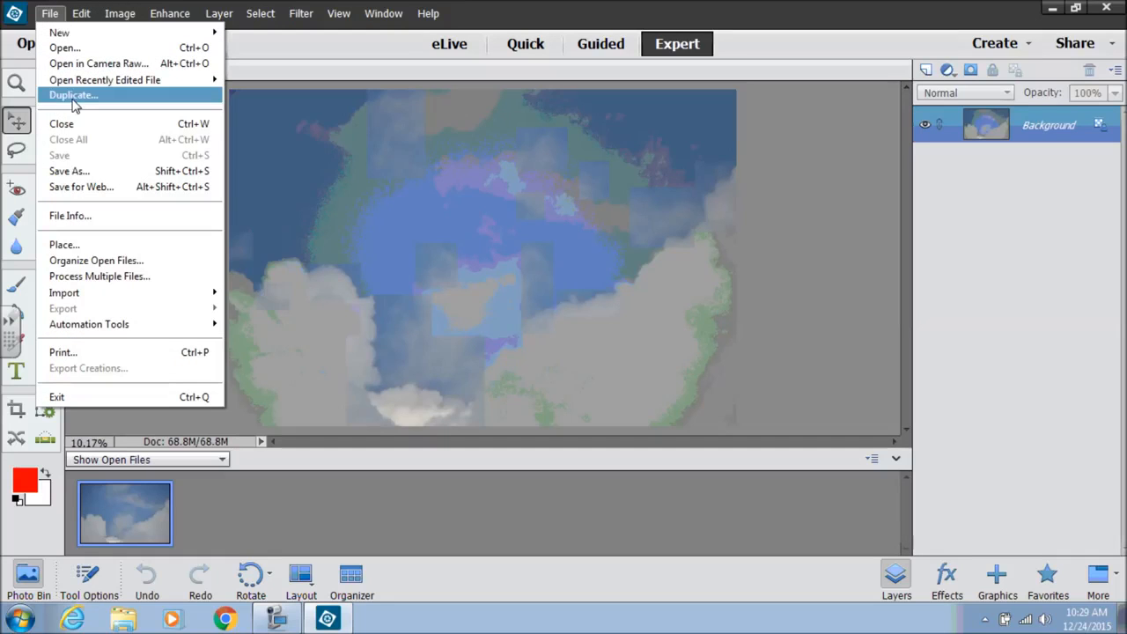
mouse_move(91, 84)
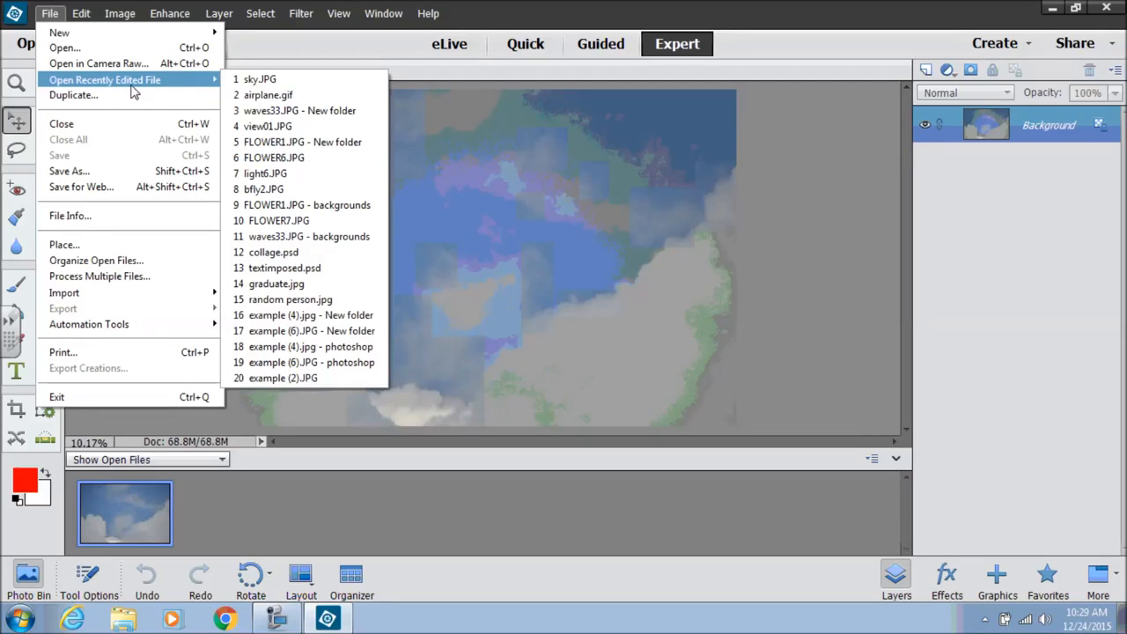
left_click(254, 95)
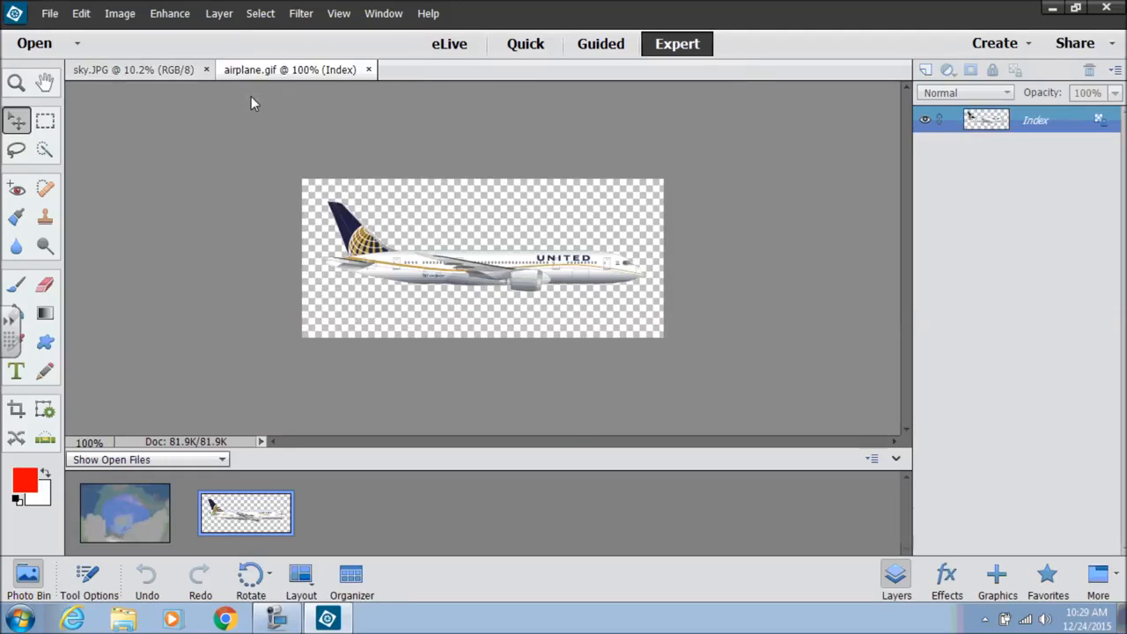
Resize the sky.JPG image to a document width of 3 inches with proportions constrained.
left_click(124, 509)
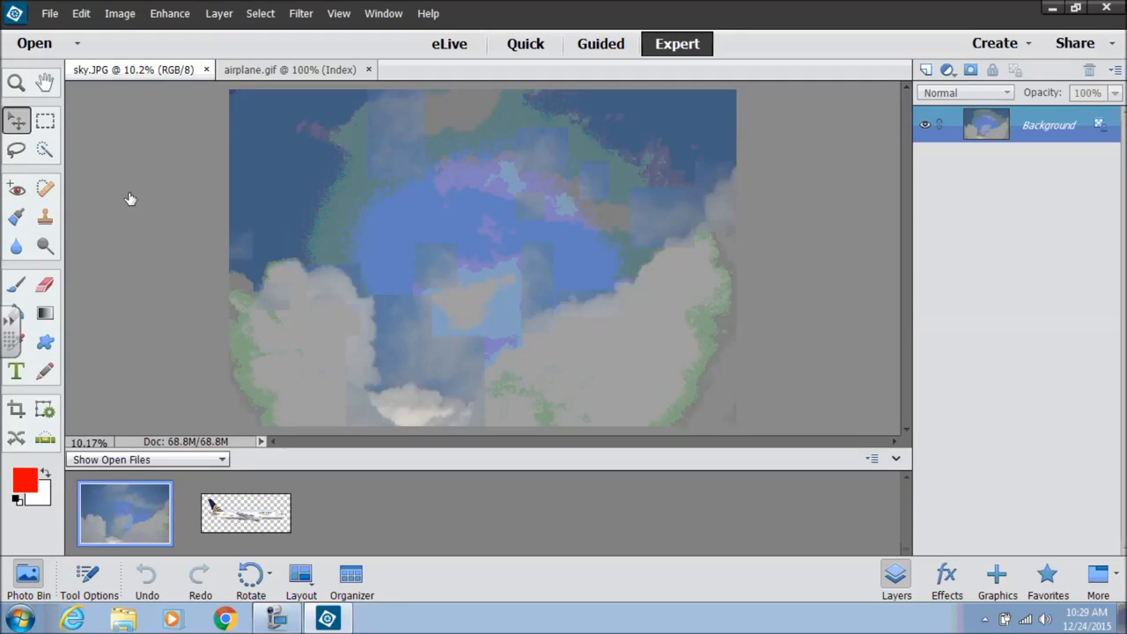
left_click(123, 17)
mouse_move(156, 113)
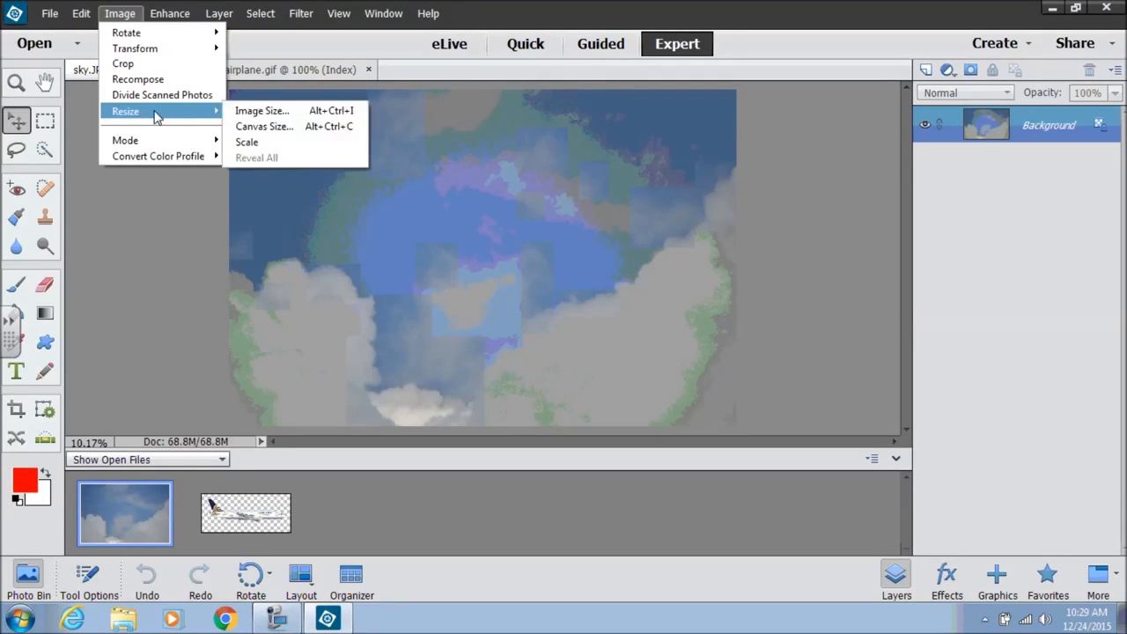
left_click(251, 113)
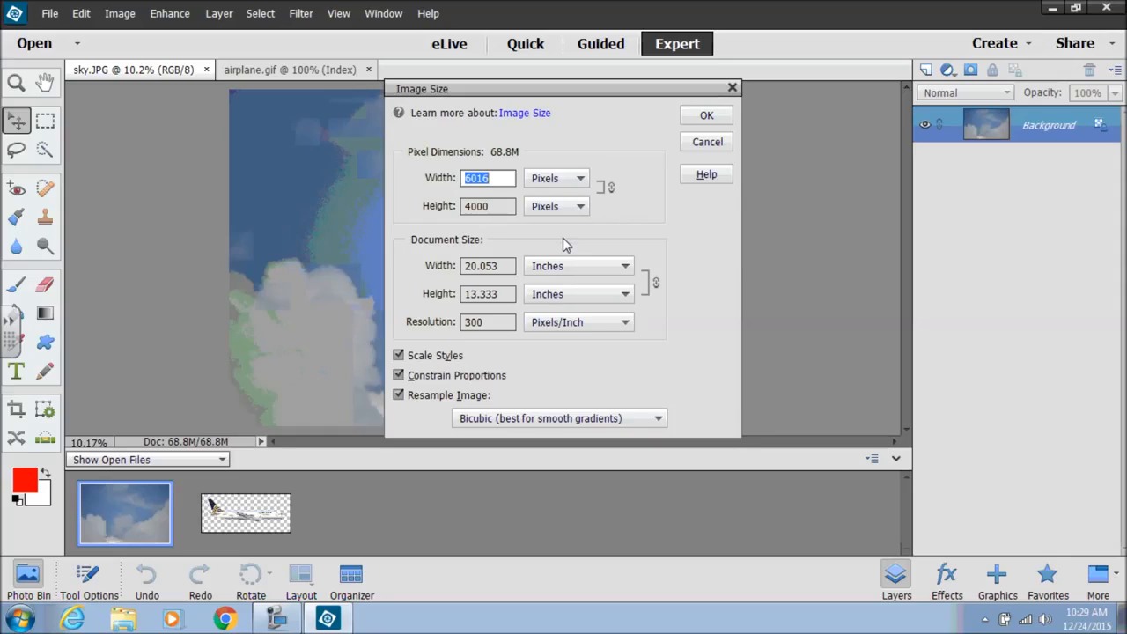
left_click(501, 265)
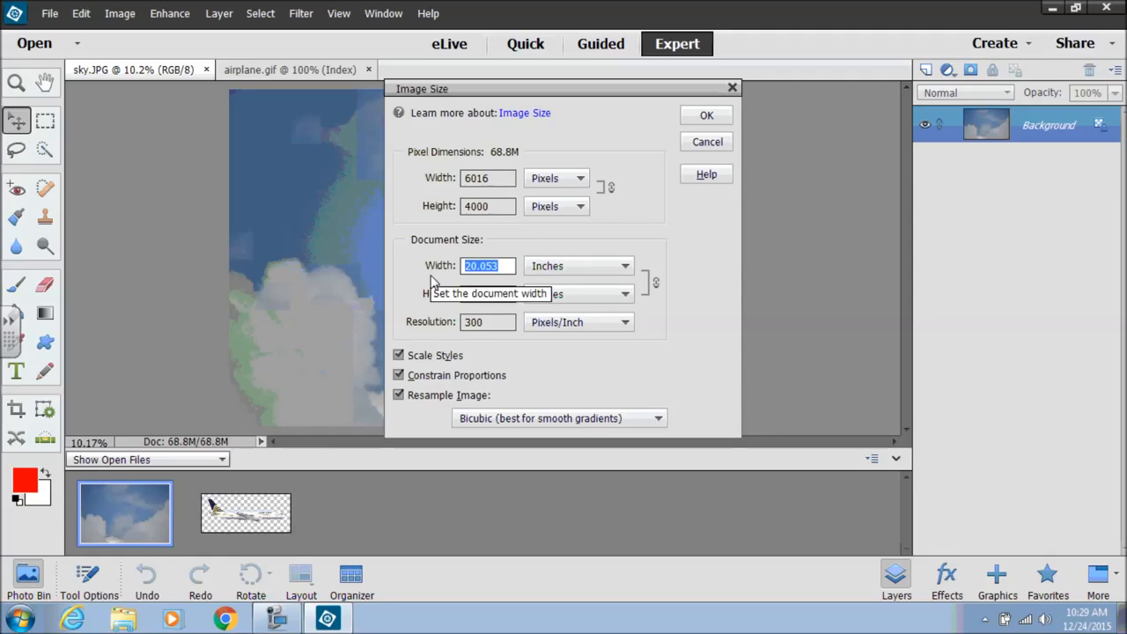
type("3")
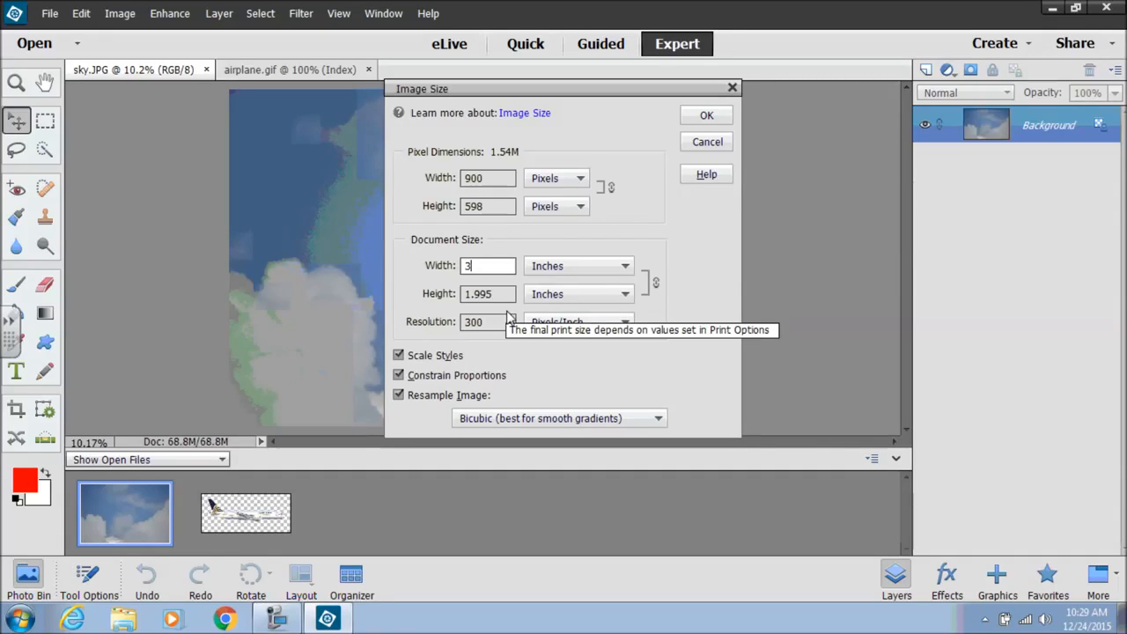
left_click(702, 117)
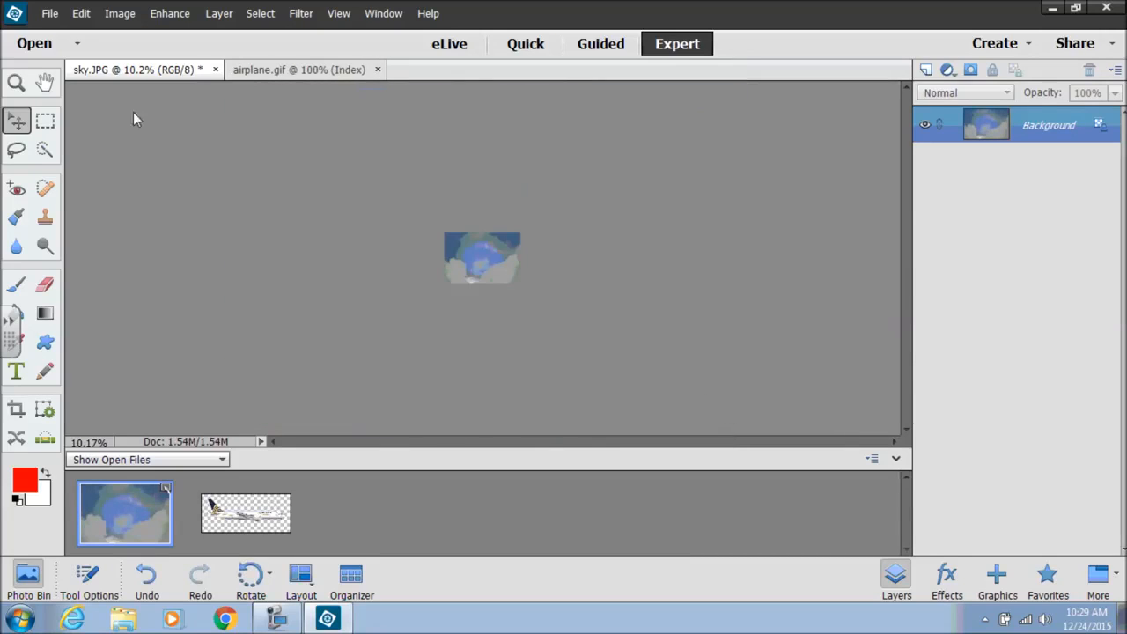
Duplicate the Background layer of sky.JPG, keeping the default layer name.
left_click(20, 85)
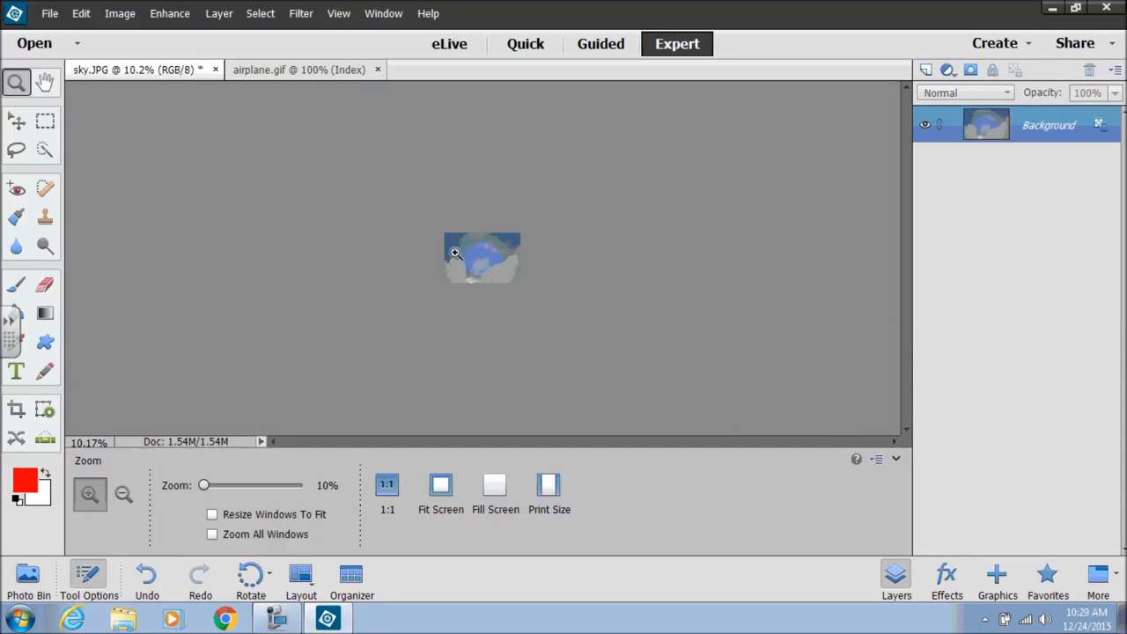
left_click(494, 277)
left_click(494, 276)
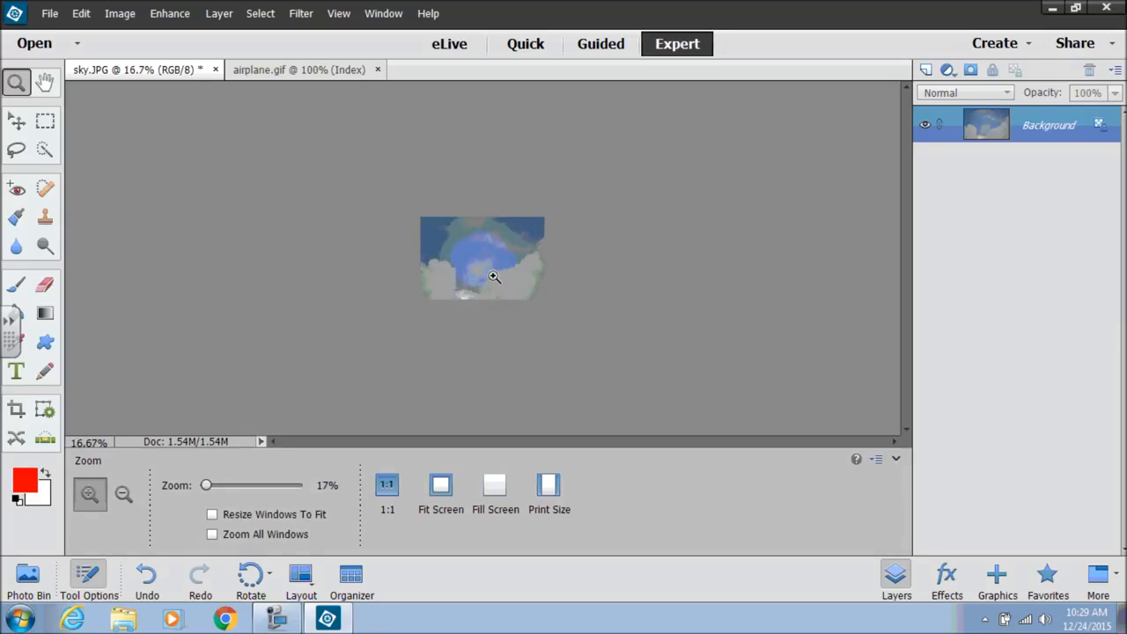
left_click(495, 277)
left_click(494, 277)
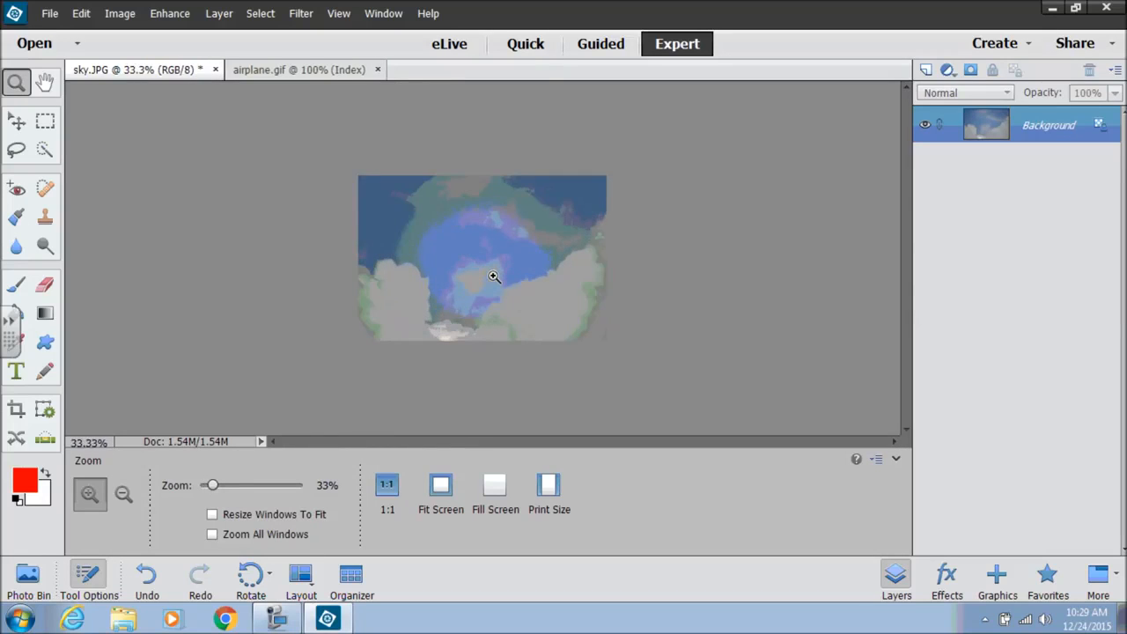
left_click(494, 277)
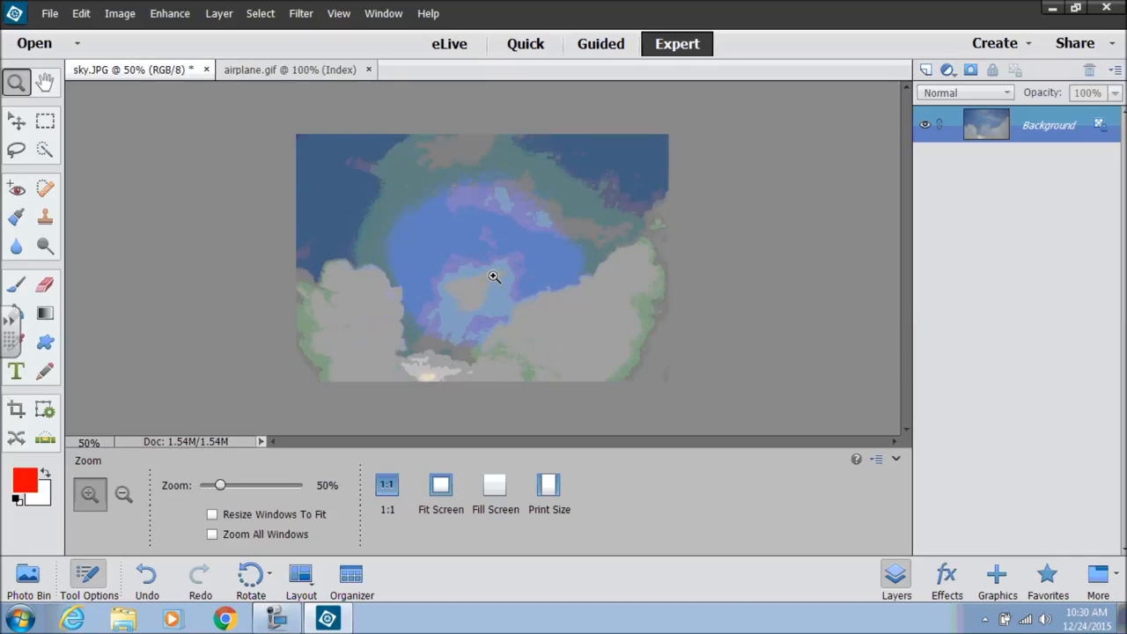
left_click(494, 276)
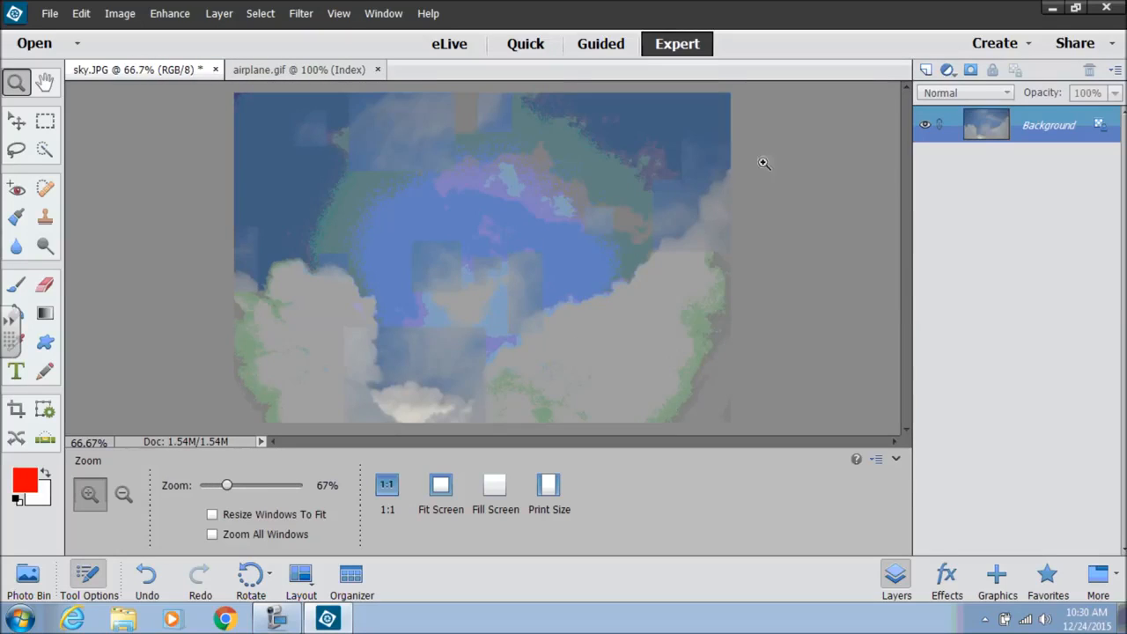
right_click(1044, 120)
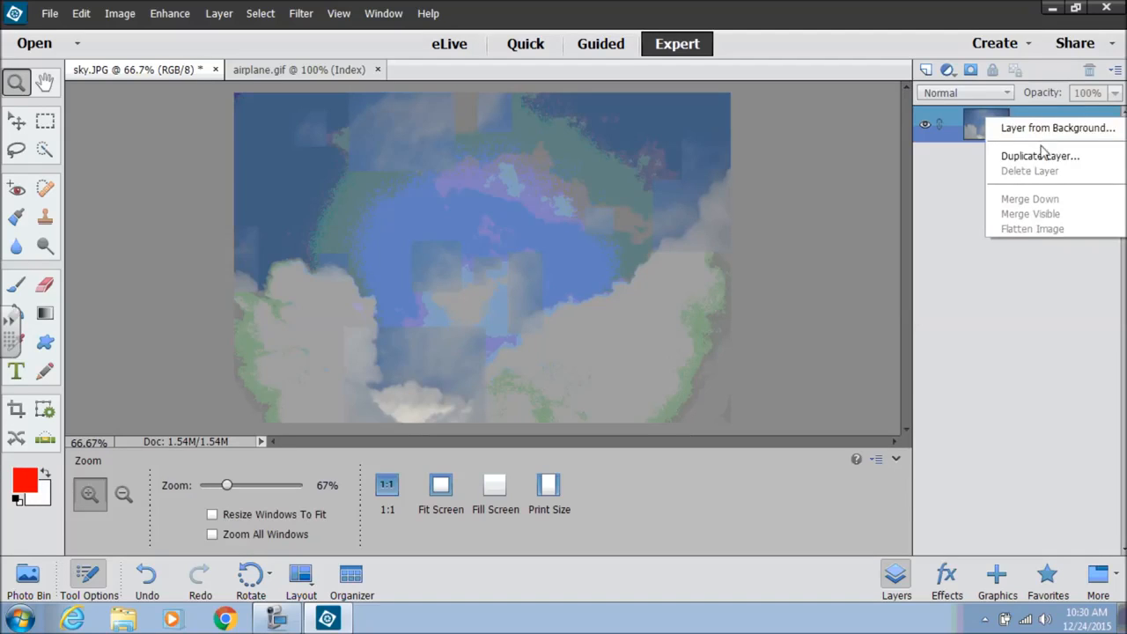
left_click(1040, 158)
left_click(712, 181)
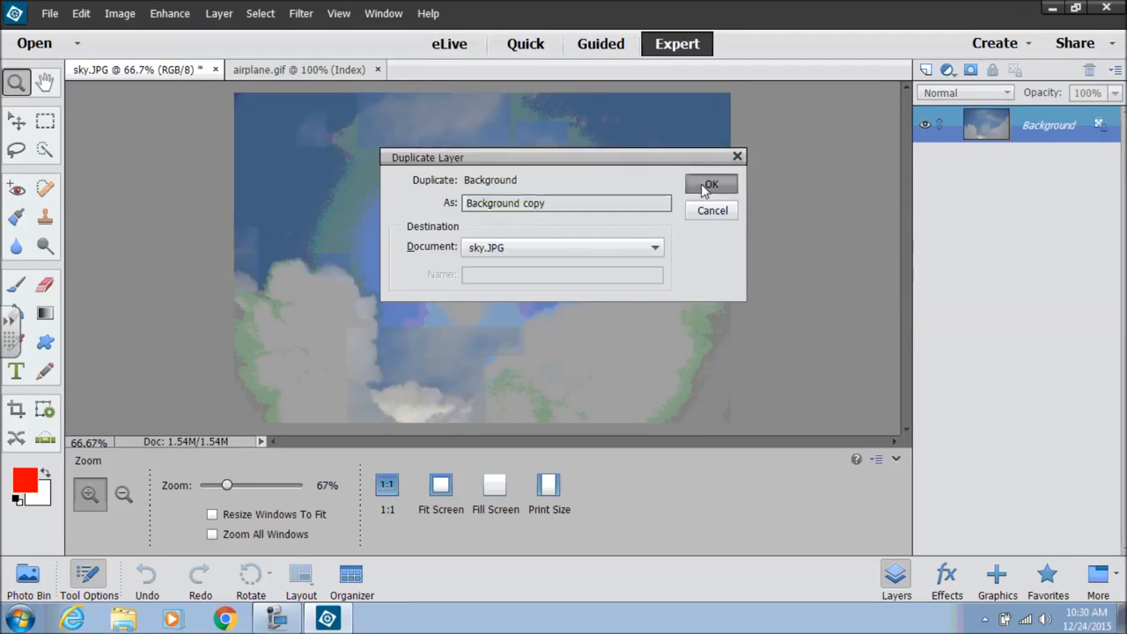
Duplicate the topmost sky layer three more times so there are four copies above the Background.
right_click(1011, 125)
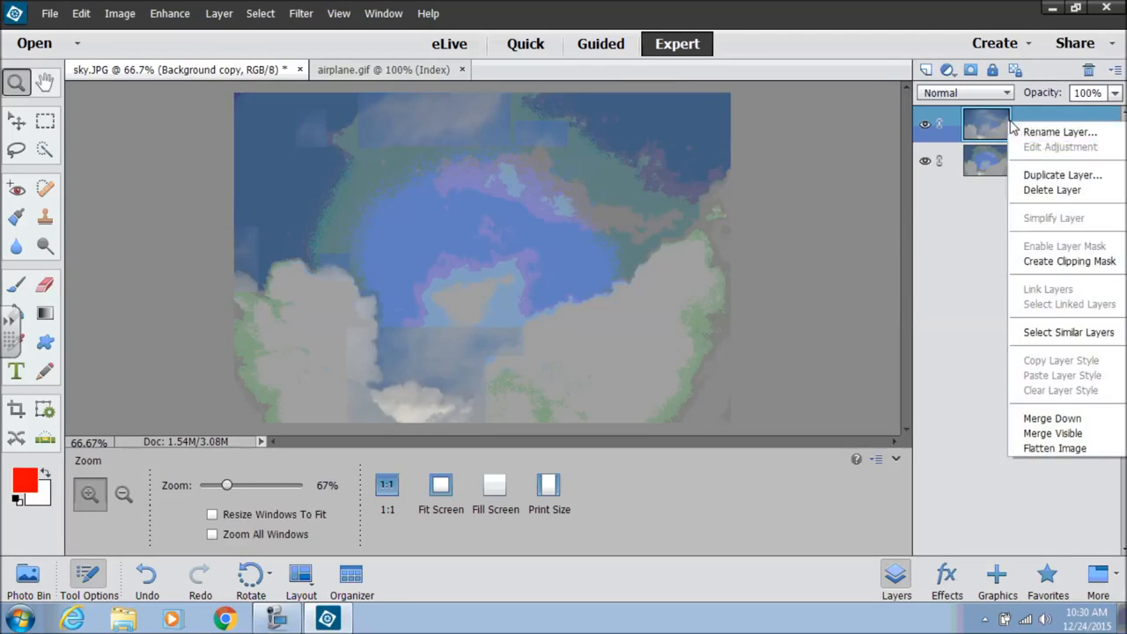
left_click(1034, 174)
left_click(711, 185)
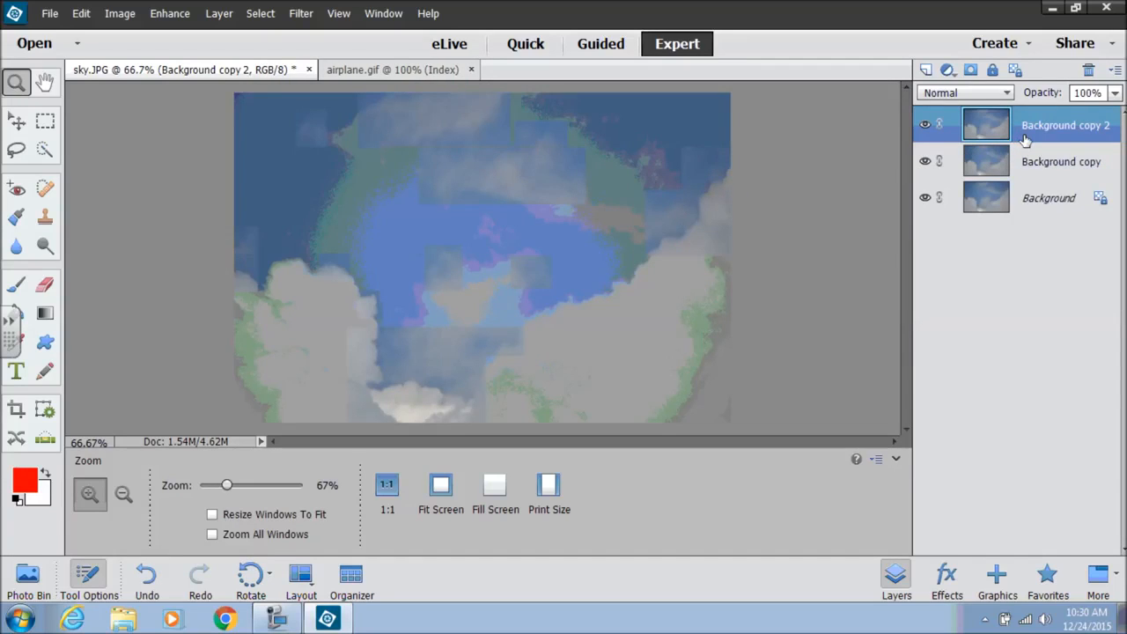
right_click(1025, 139)
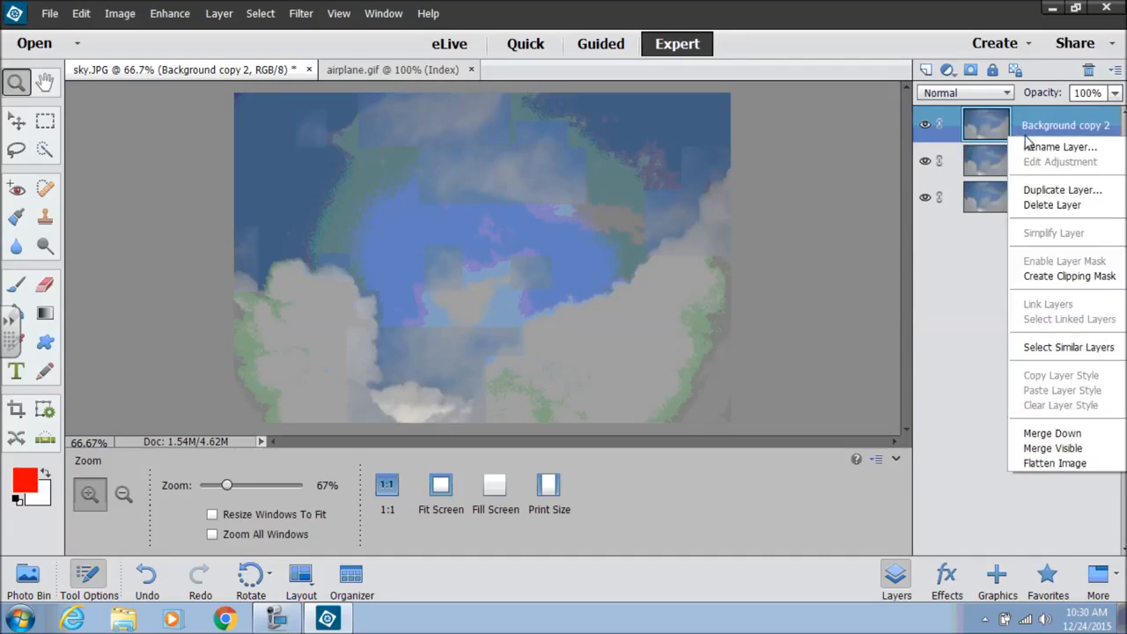
left_click(1051, 190)
left_click(710, 185)
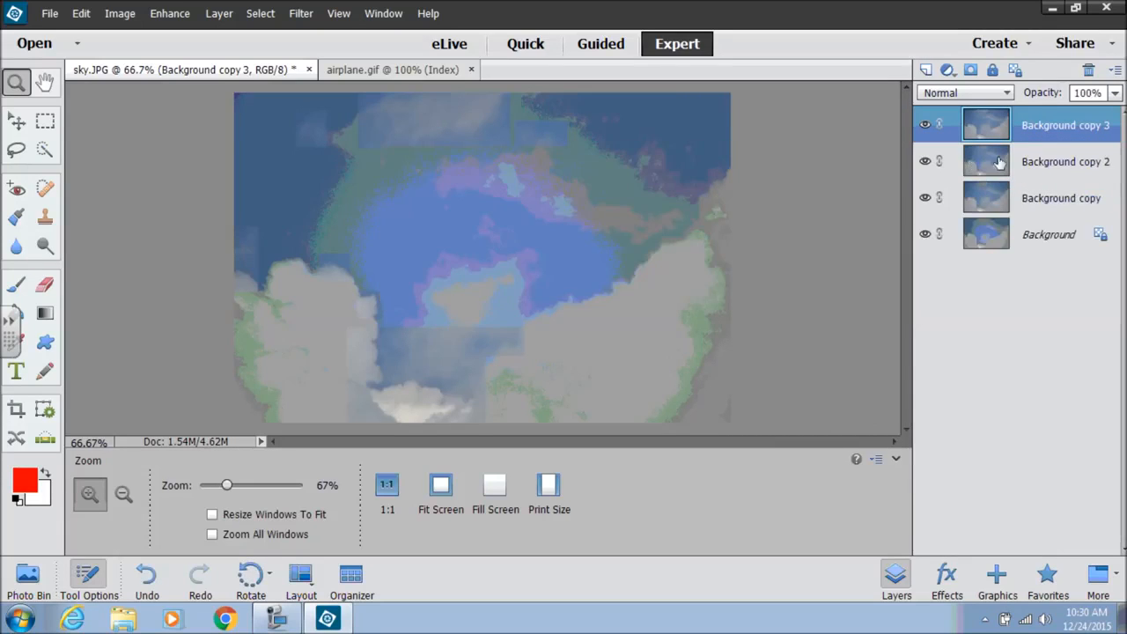
right_click(1051, 134)
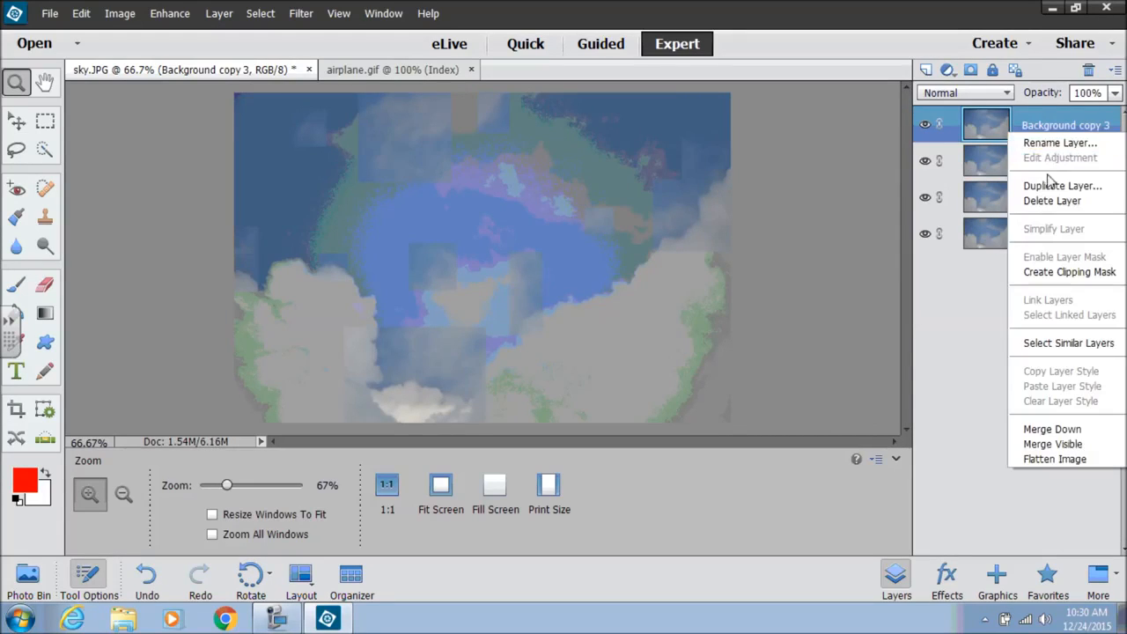
left_click(1048, 186)
left_click(713, 183)
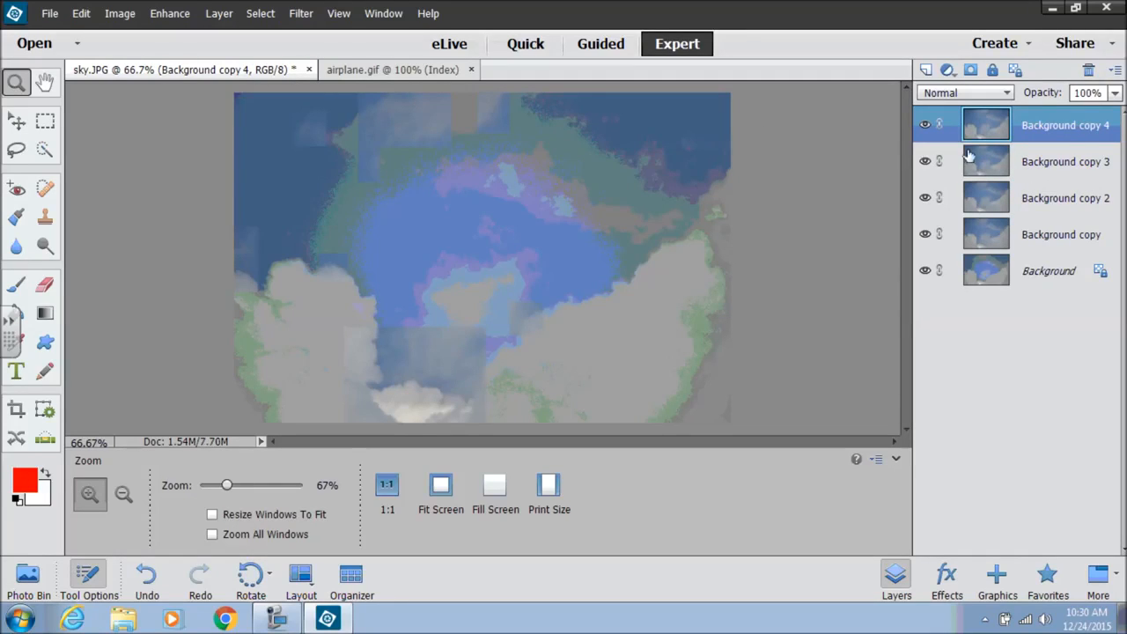
Select the whole airplane.gif image with the Rectangular Marquee and bring it into sky.JPG as a new layer using the Move tool.
left_click(28, 577)
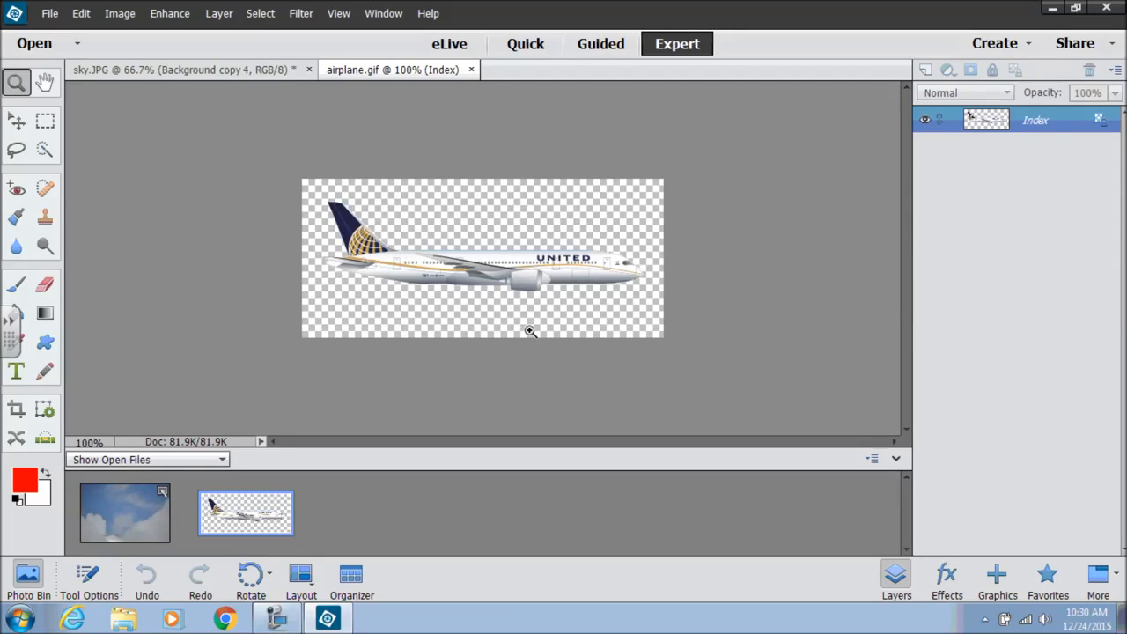
left_click(49, 121)
left_click_drag(302, 180, 687, 345)
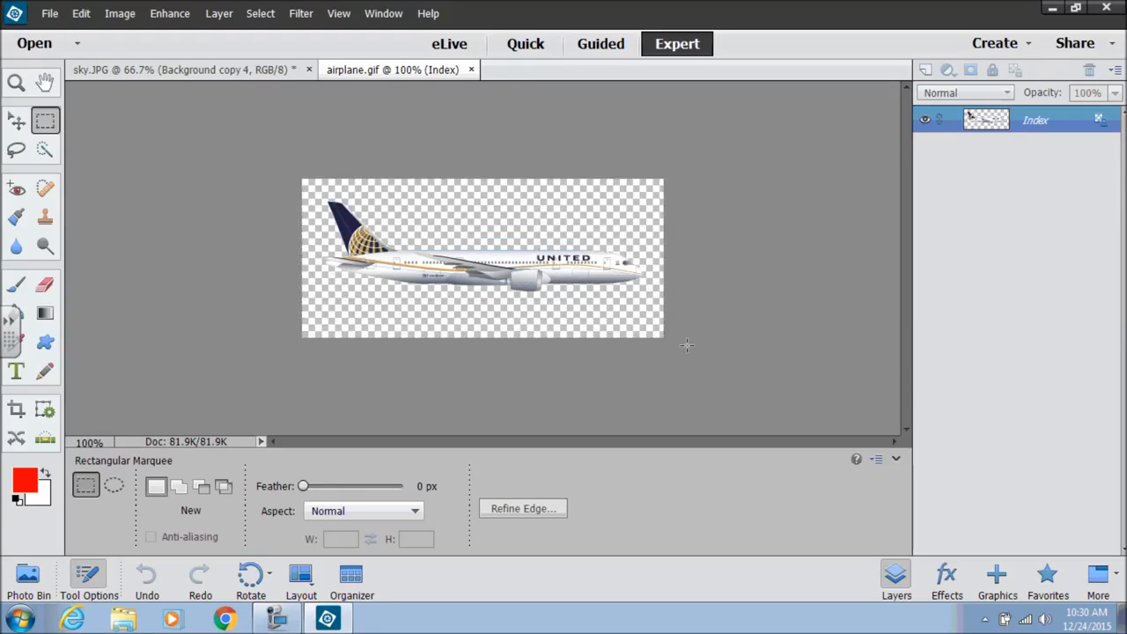
left_click(16, 121)
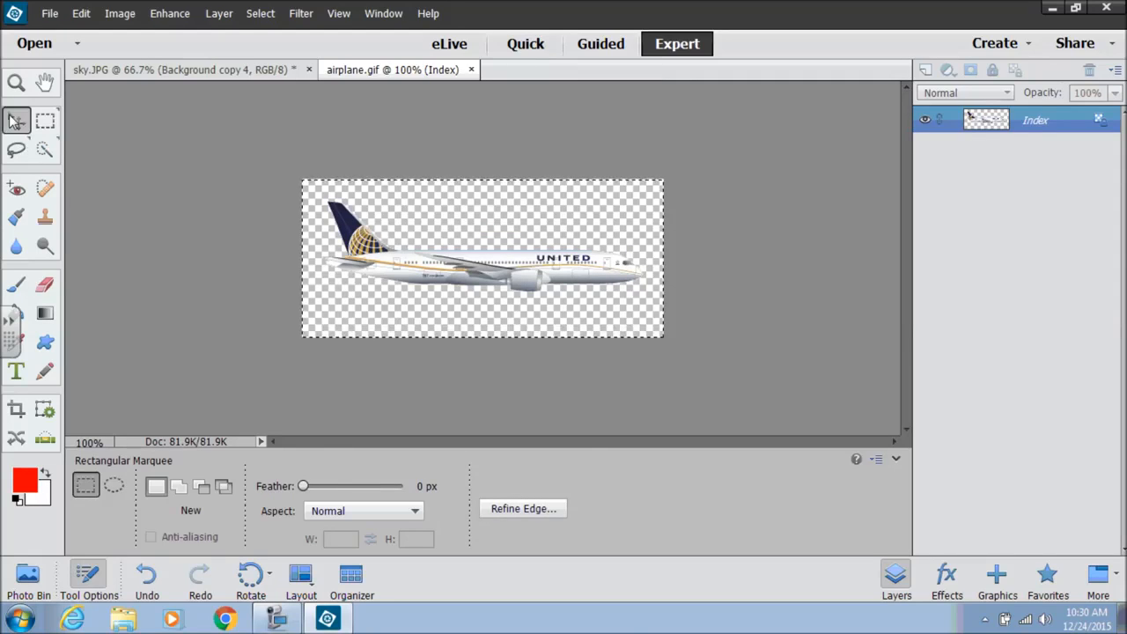
left_click(26, 574)
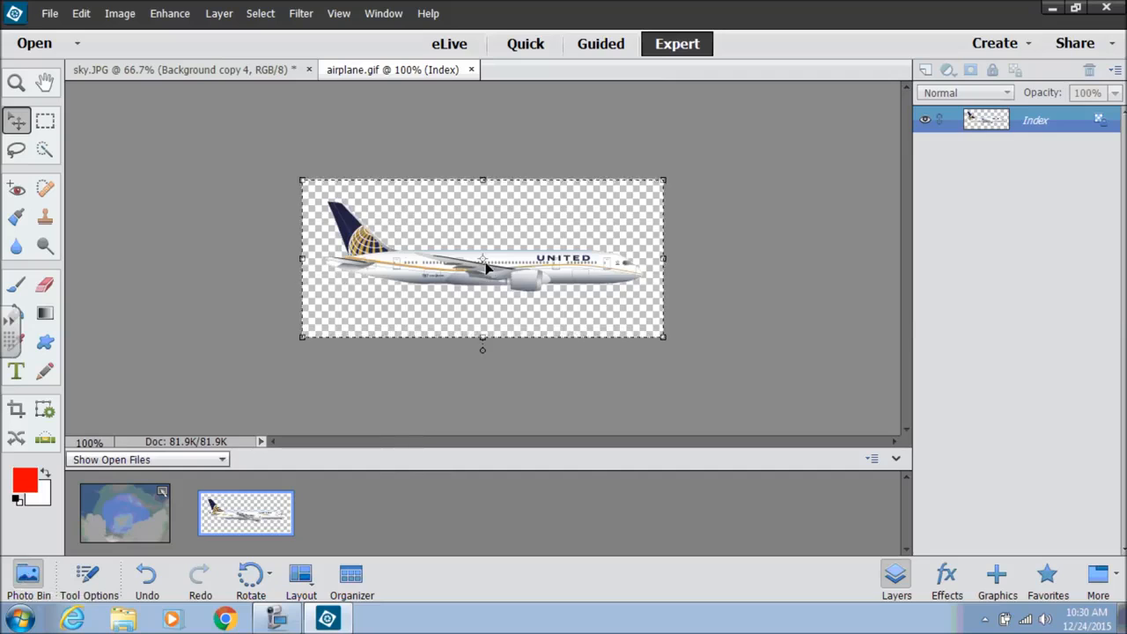
left_click_drag(487, 268, 105, 508)
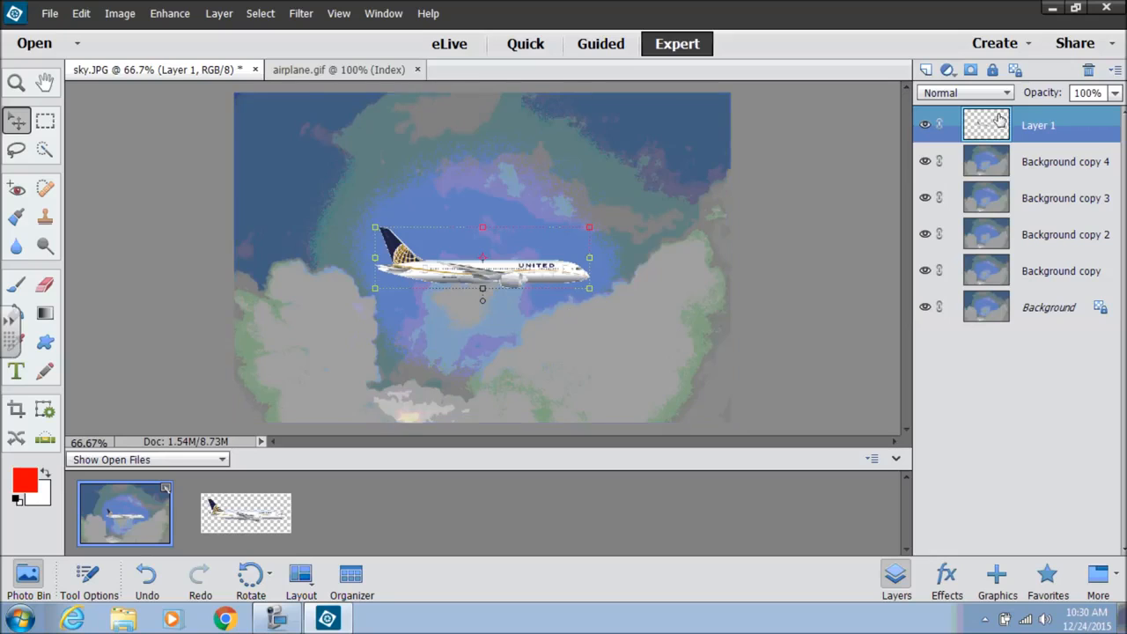
Place the airplane layer directly above the Background layer and hide all four sky copies.
left_click_drag(1030, 124, 1038, 282)
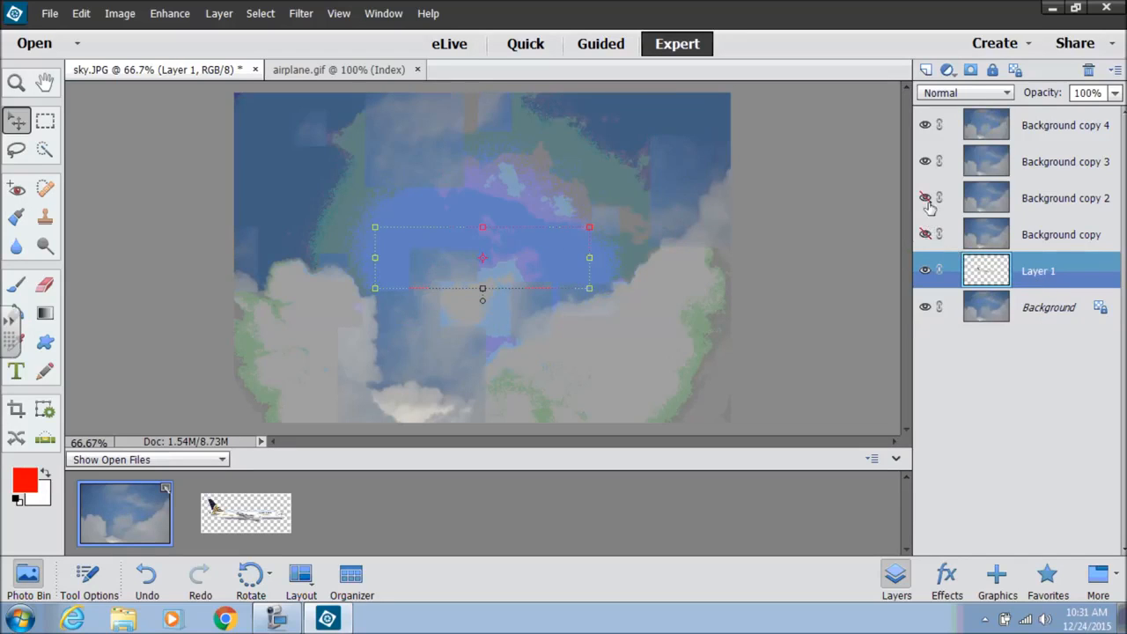
left_click(926, 162)
left_click(926, 161)
left_click(926, 126)
left_click(926, 199)
left_click(925, 162)
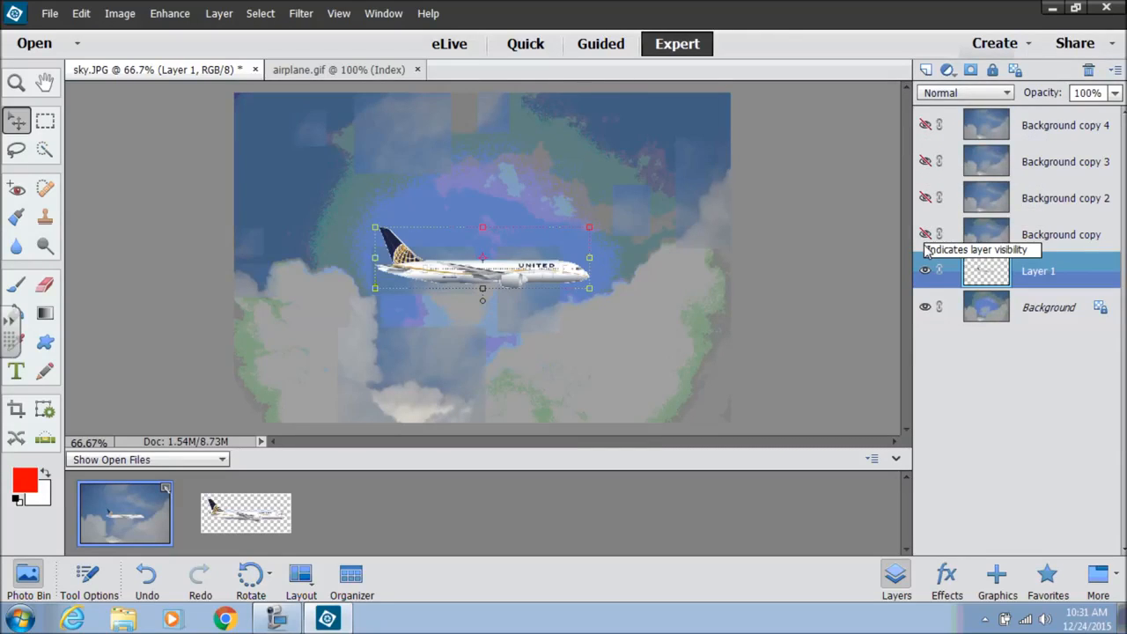
Move the airplane partly off the sky's left edge and duplicate its layer, keeping the default name.
left_click_drag(469, 280, 235, 259)
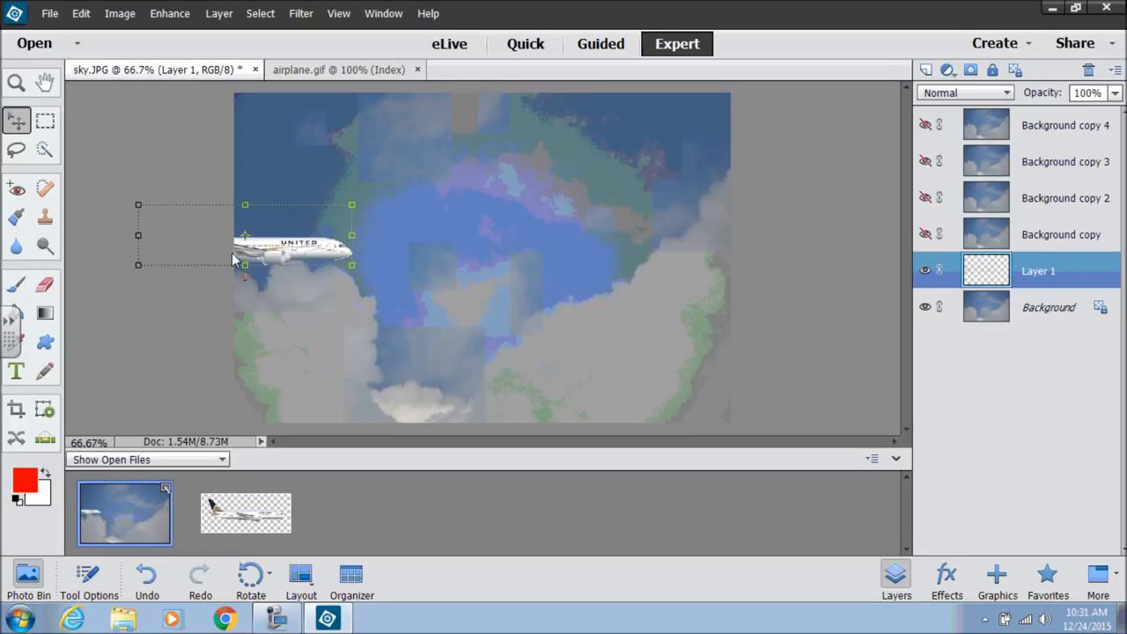
right_click(1024, 267)
left_click(951, 321)
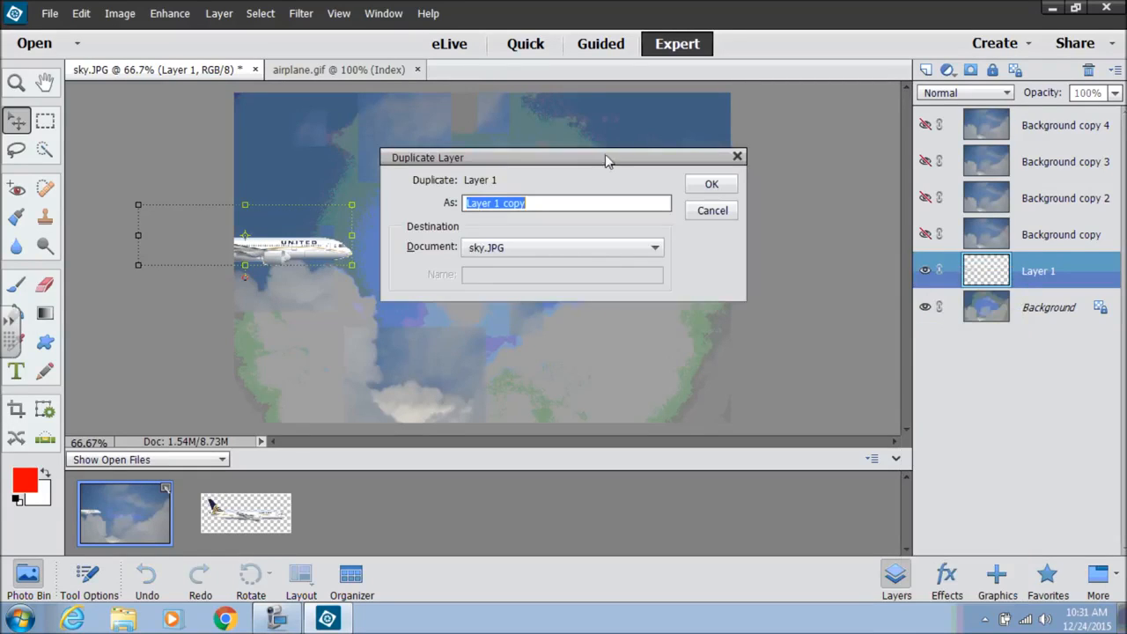
left_click(710, 189)
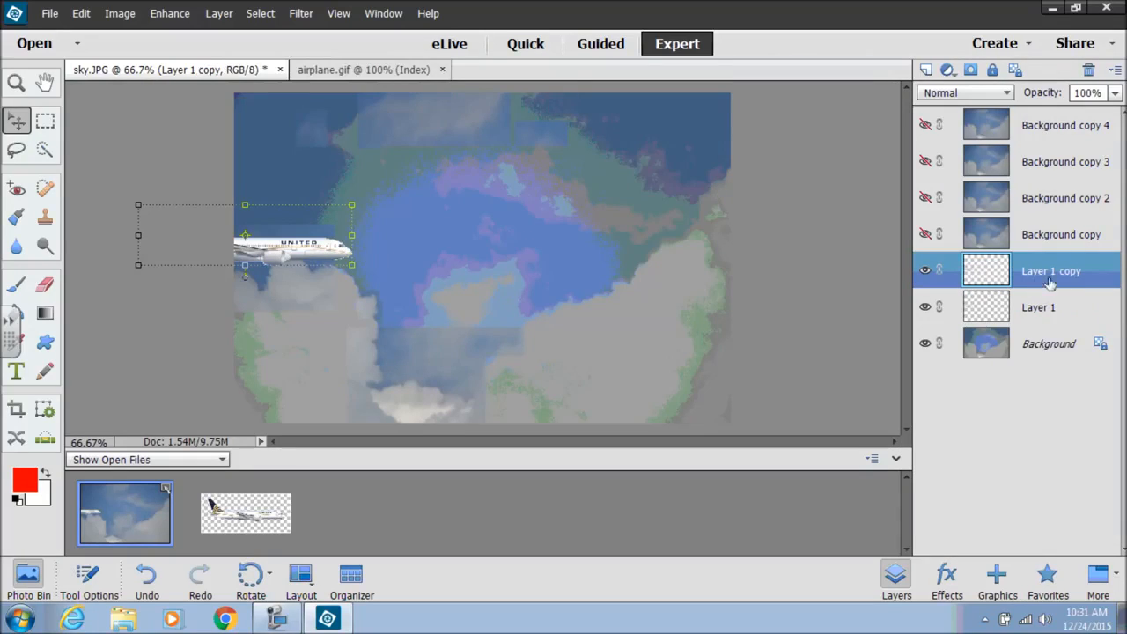
Place Layer 1 copy directly above Background copy and shift its airplane to the right and slightly up from the first one.
left_click_drag(1047, 275, 1045, 220)
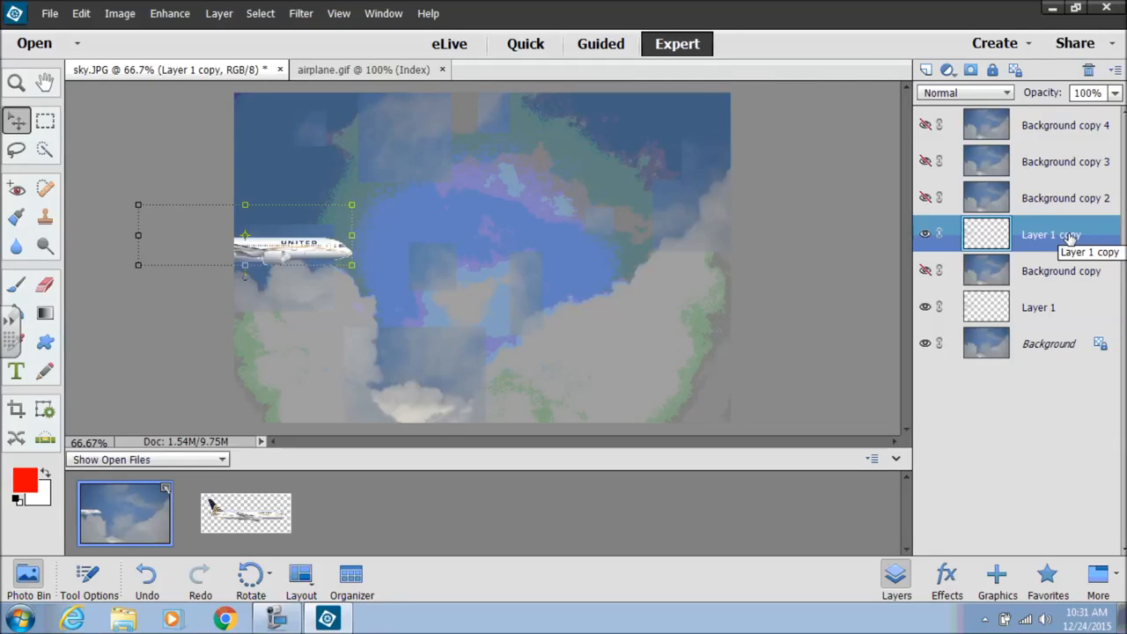
key("Right")
key("Right")
key("Right")
key("Right")
key("Right")
key("Right")
key("Right")
key("Right")
key("Right")
key("Right")
key("Right")
key("Right")
key("Right")
key("Right")
key("Right")
key("Right")
key("Right")
key("Right")
key("Right")
key("Right")
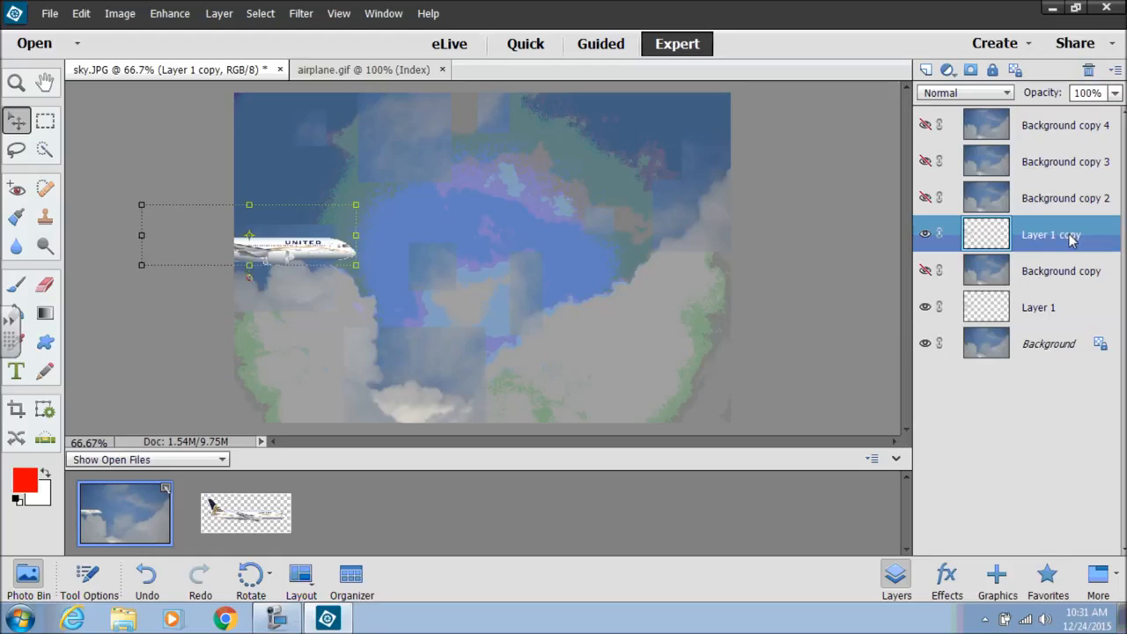
key("Right")
key("Right")
key("Right")
key("Right")
key("Right")
key("Right")
key("Right")
key("Right")
key("Right")
key("Right")
key("Right")
key("Right")
key("Right")
key("Right")
key("Right")
key("Right")
key("Right")
key("Right")
key("Right")
key("Right")
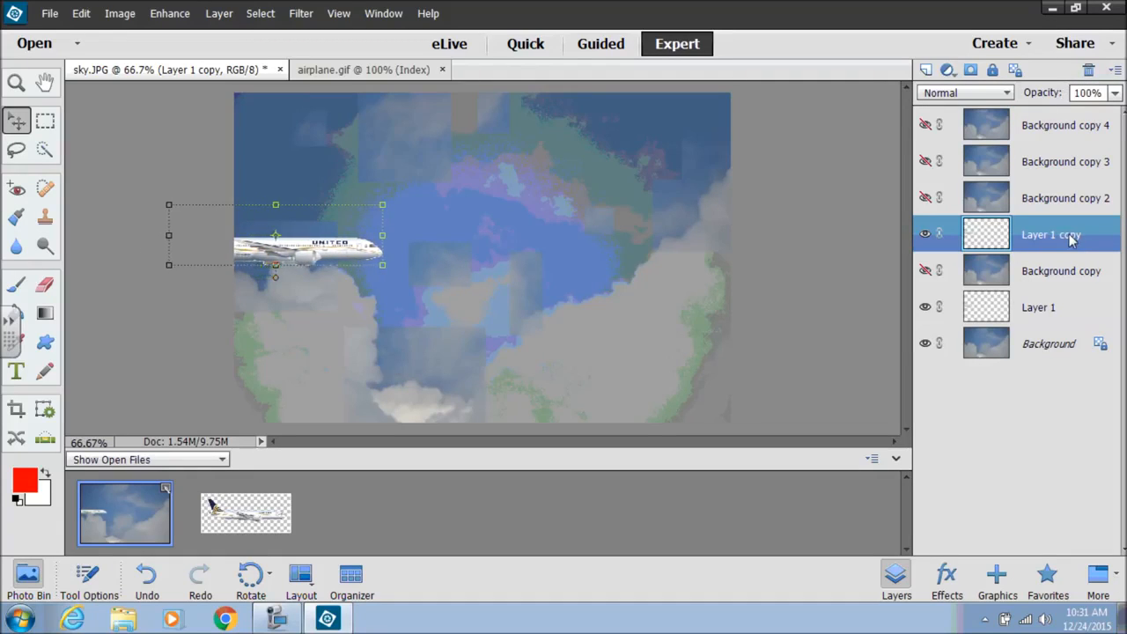
key("Right")
key("Right")
key("Right")
key("Right")
key("Right")
key("Right")
key("Right")
key("Right")
key("Right")
key("Right")
key("Right")
key("Right")
key("Right")
key("Right")
key("Right")
key("Right")
key("Right")
key("Right")
key("Right")
key("Right")
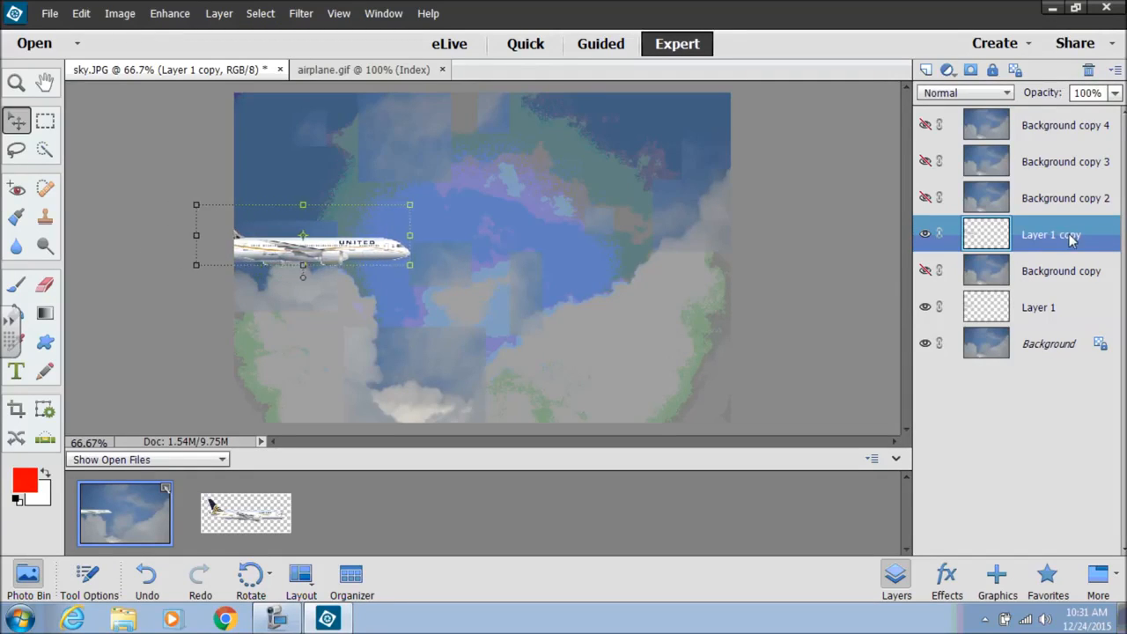
key("Right")
key("Right")
key("Right")
key("Right")
key("Right")
key("Right")
key("Right")
key("Right")
key("Right")
key("Right")
key("Right")
key("Right")
key("Right")
key("Right")
key("Right")
key("Right")
key("Right")
key("Right")
key("Right")
key("Right")
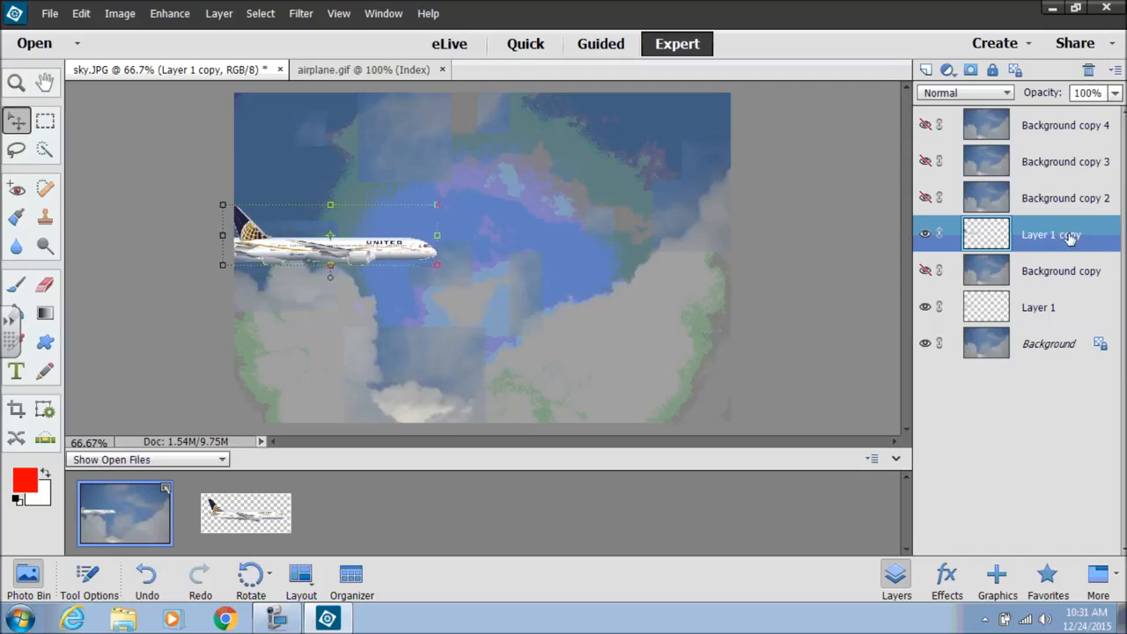
key("Right")
key("Right")
key("Right")
key("Right")
key("Right")
key("Right")
key("Right")
key("Right")
key("Right")
key("Right")
key("Right")
key("Right")
key("Right")
key("Right")
key("Right")
key("Right")
key("Right")
key("Right")
key("Right")
key("Right")
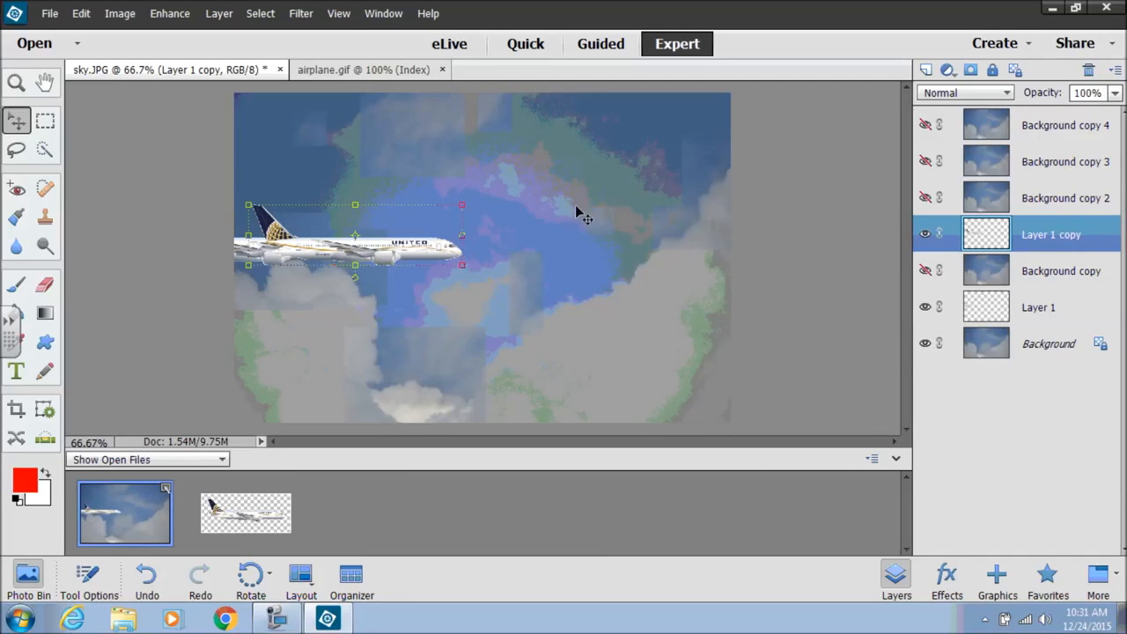
left_click_drag(414, 247, 431, 235)
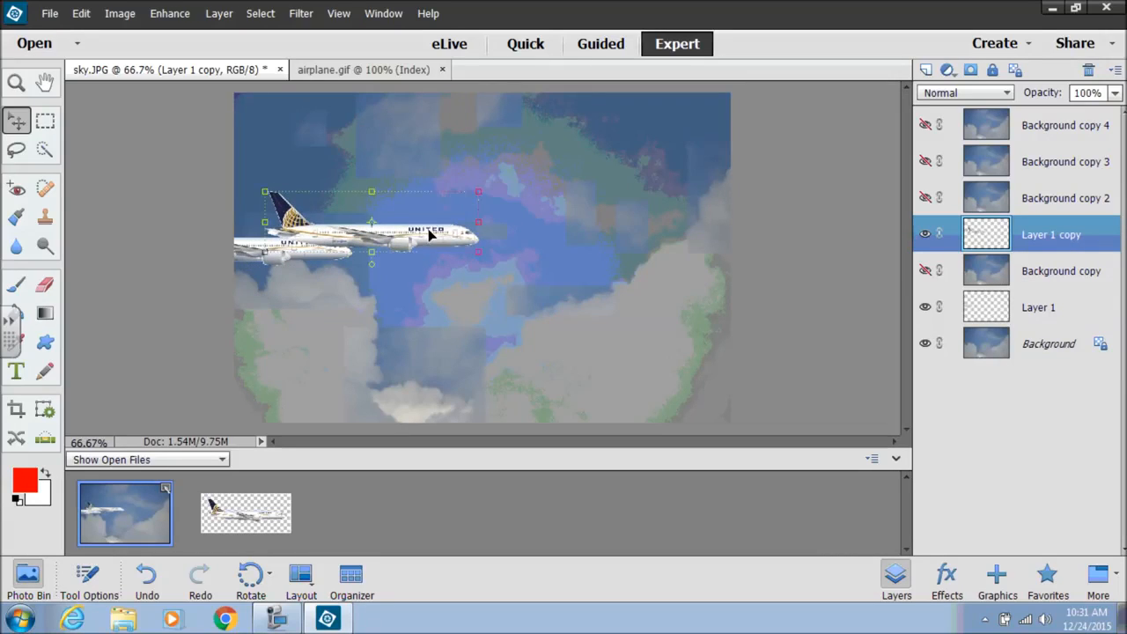
Duplicate Layer 1 copy directly above Background copy 2 and move the new airplane further right along the flight path.
right_click(1059, 222)
left_click(1059, 275)
left_click(715, 187)
left_click_drag(1030, 231, 1030, 180)
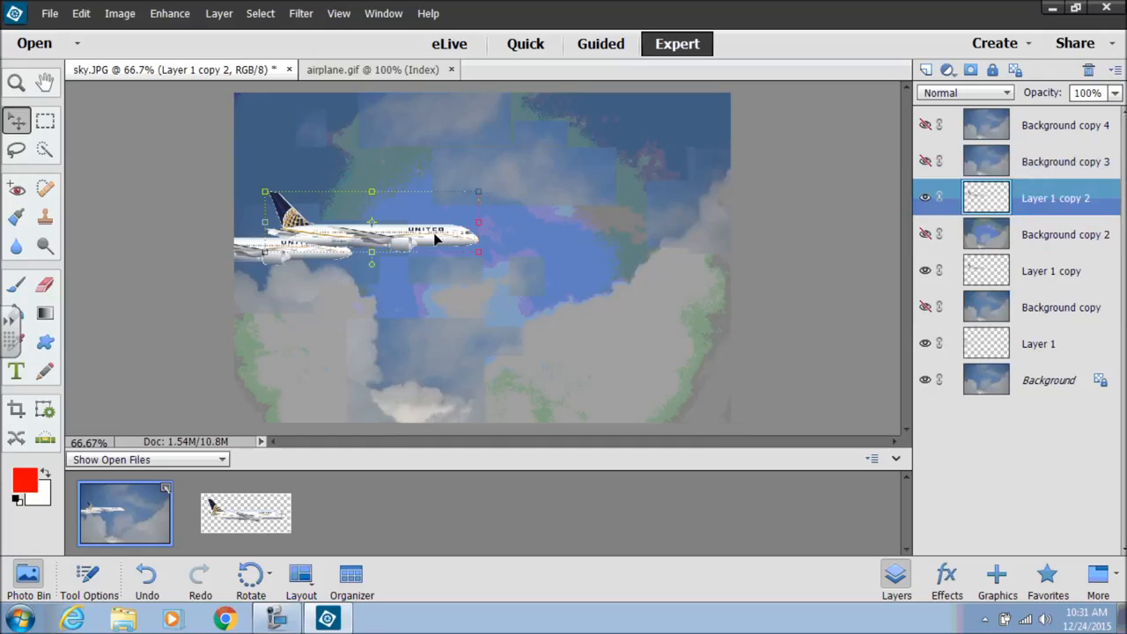
left_click_drag(435, 238, 463, 238)
left_click_drag(493, 243, 525, 243)
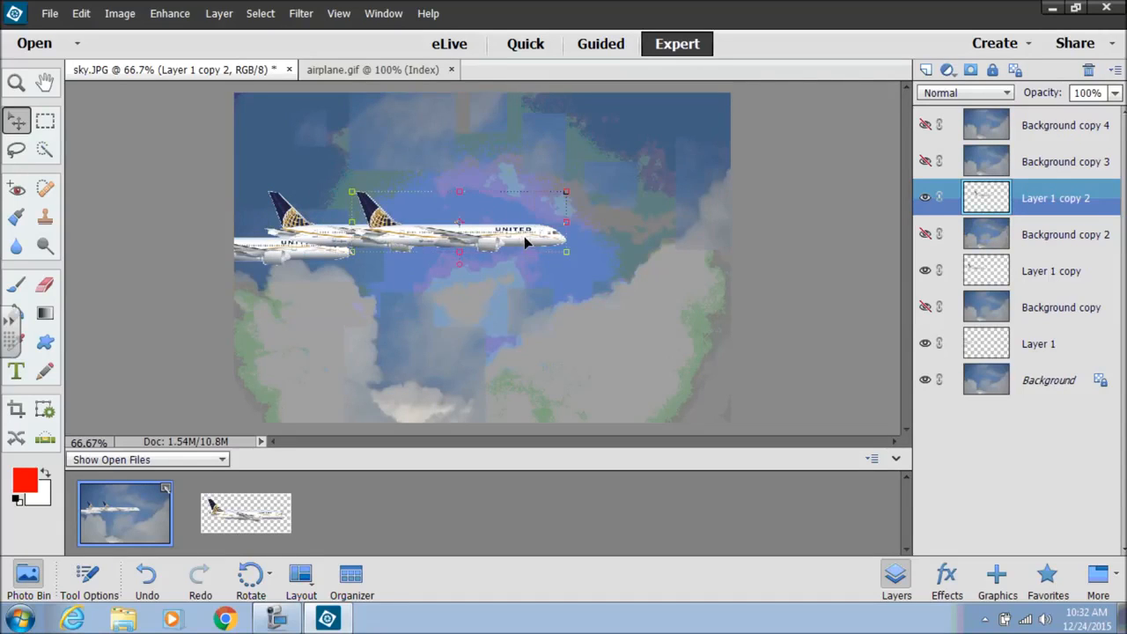
Duplicate Layer 1 copy 2 with its airplane further right and slightly higher, placing the new layer directly above Background copy 3.
right_click(1023, 197)
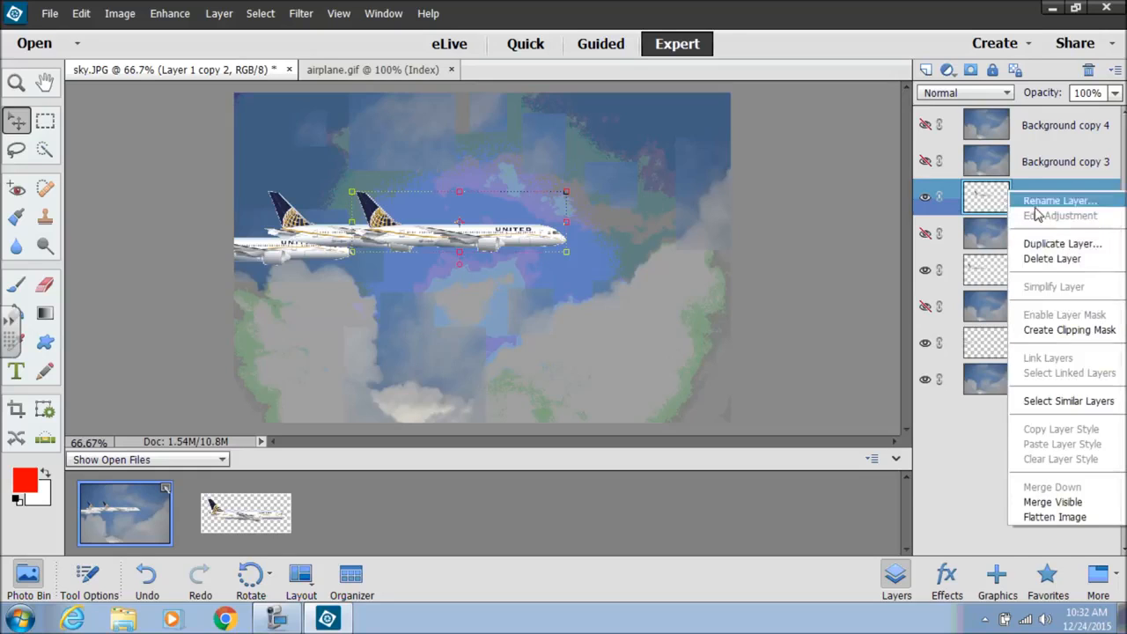
left_click(1030, 246)
left_click(715, 183)
left_click_drag(514, 240, 607, 229)
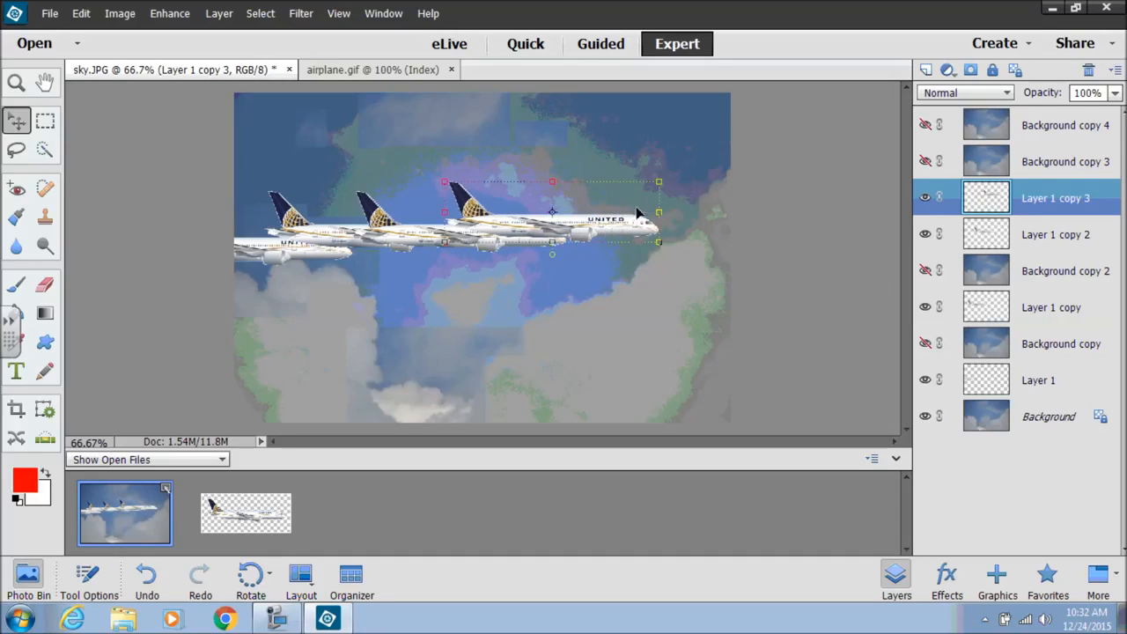
left_click_drag(1032, 204, 1034, 161)
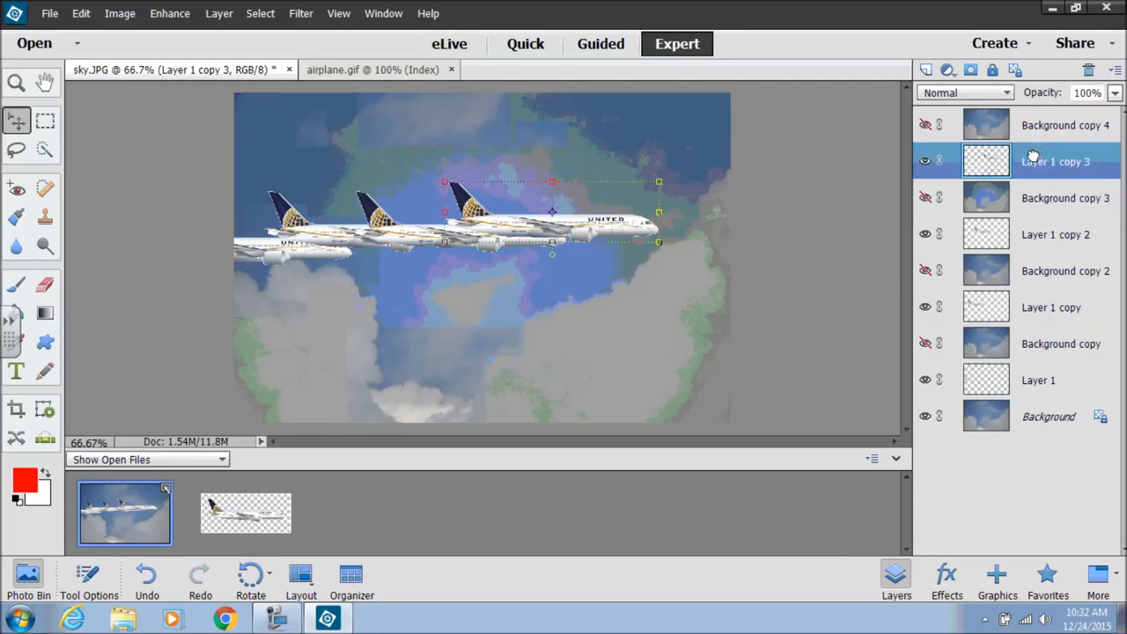
Duplicate Layer 1 copy 3 with its airplane partly off the sky's right edge, placing the new layer above Background copy 4.
right_click(1033, 161)
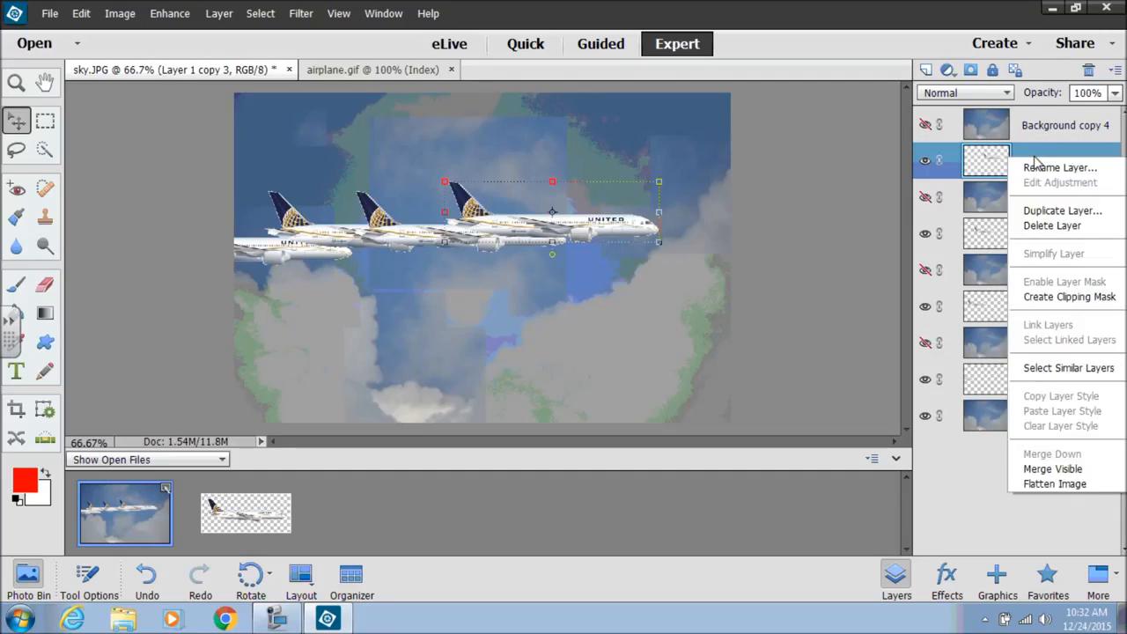
left_click(1039, 215)
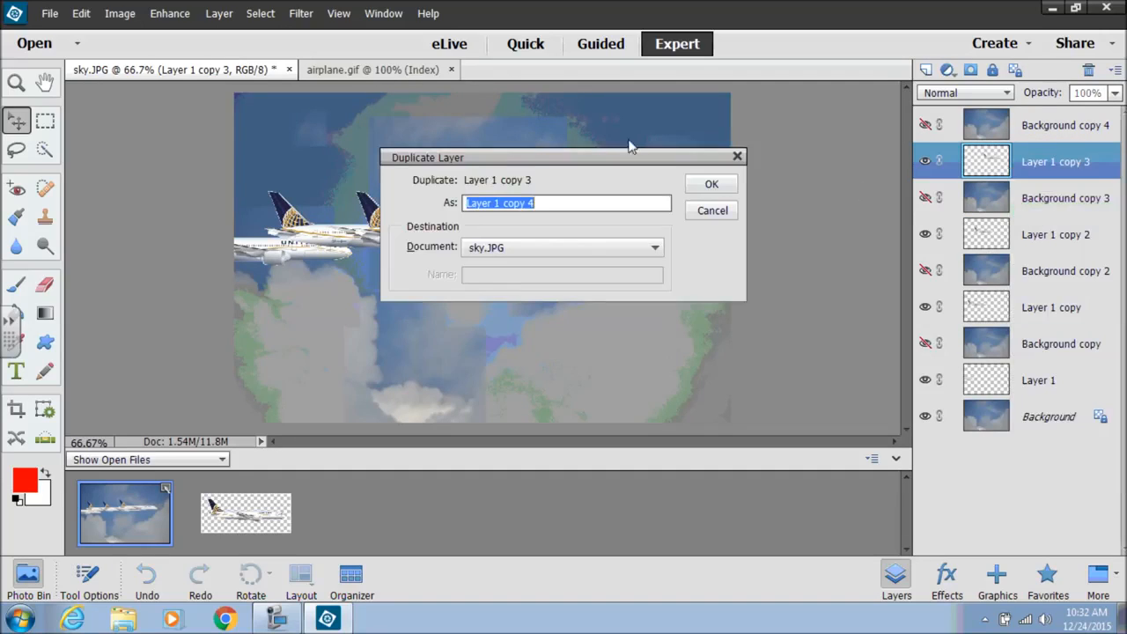
left_click(709, 180)
left_click_drag(588, 237, 747, 242)
left_click_drag(1041, 164, 1036, 126)
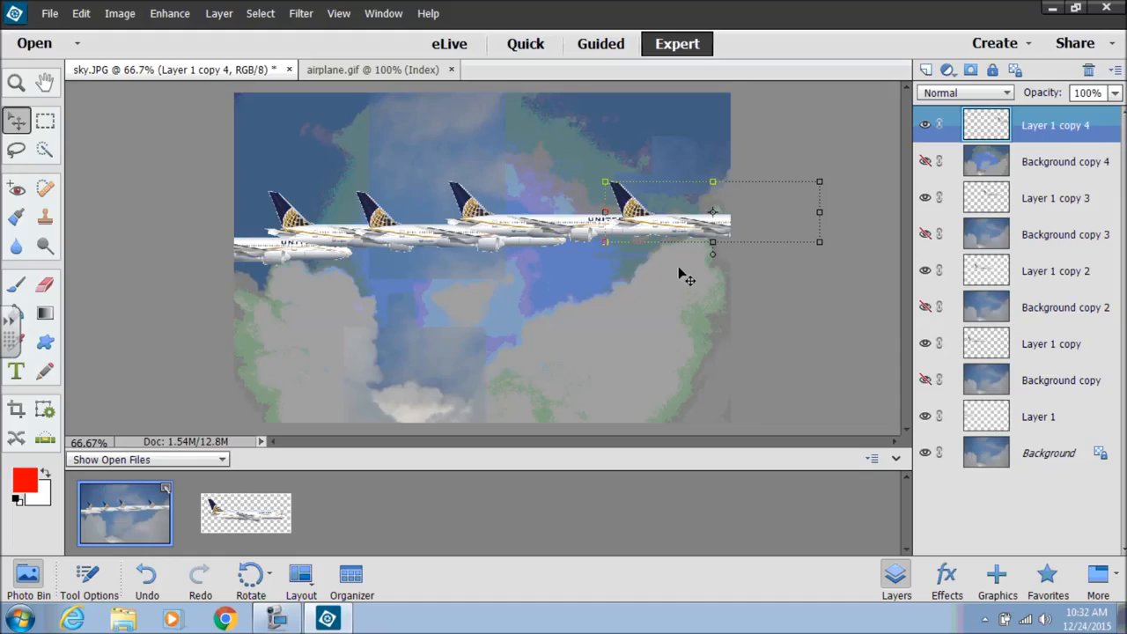
Adjust the five airplanes' positions for more even spacing across the sky, moving the first one further off the left edge.
left_click_drag(667, 224, 691, 238)
left_click_drag(584, 227, 601, 221)
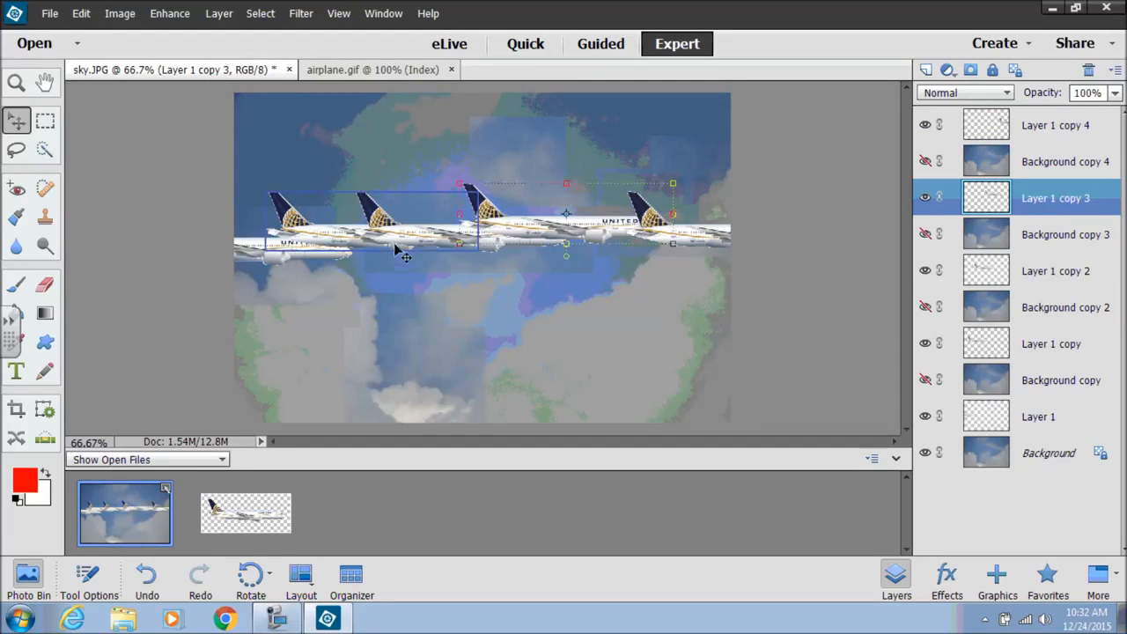
left_click(421, 236)
left_click_drag(421, 236, 432, 227)
left_click_drag(337, 234, 349, 234)
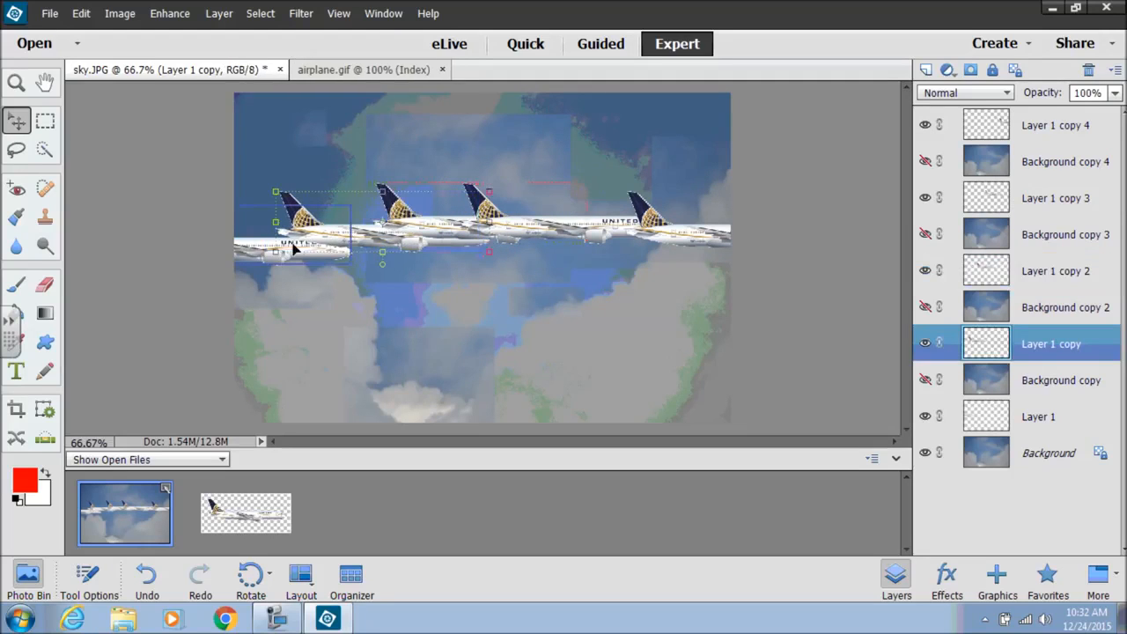
left_click_drag(549, 232, 580, 230)
left_click_drag(658, 234, 668, 231)
left_click_drag(262, 255, 231, 257)
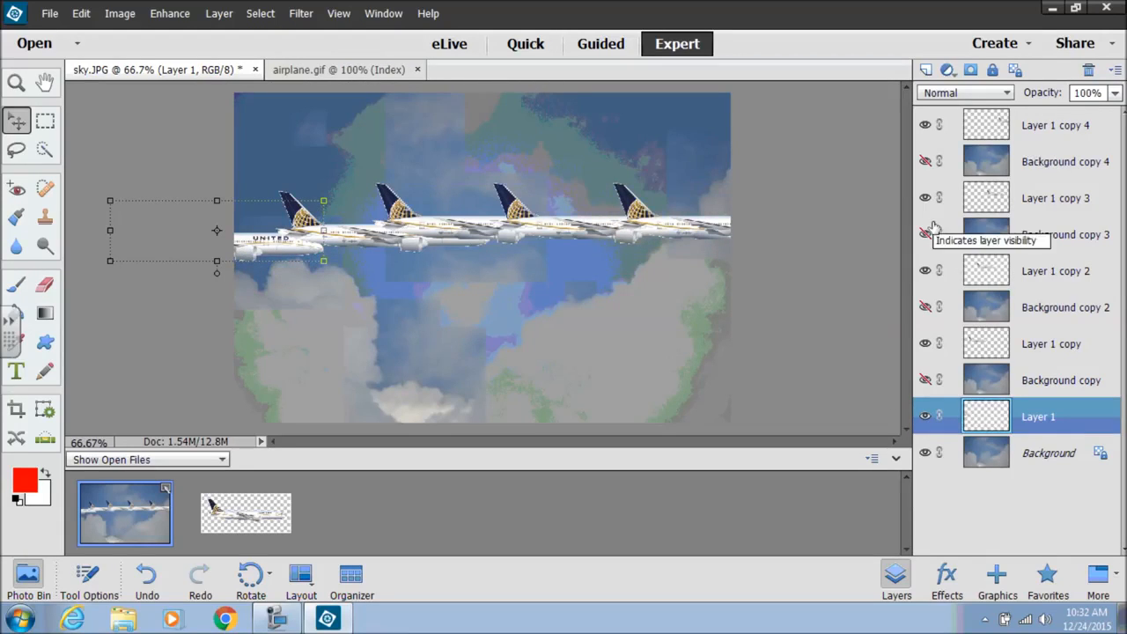
Try to merge Layer 1 copy 4 with the hidden Background copy 4, and undo the merge.
left_click(1036, 132)
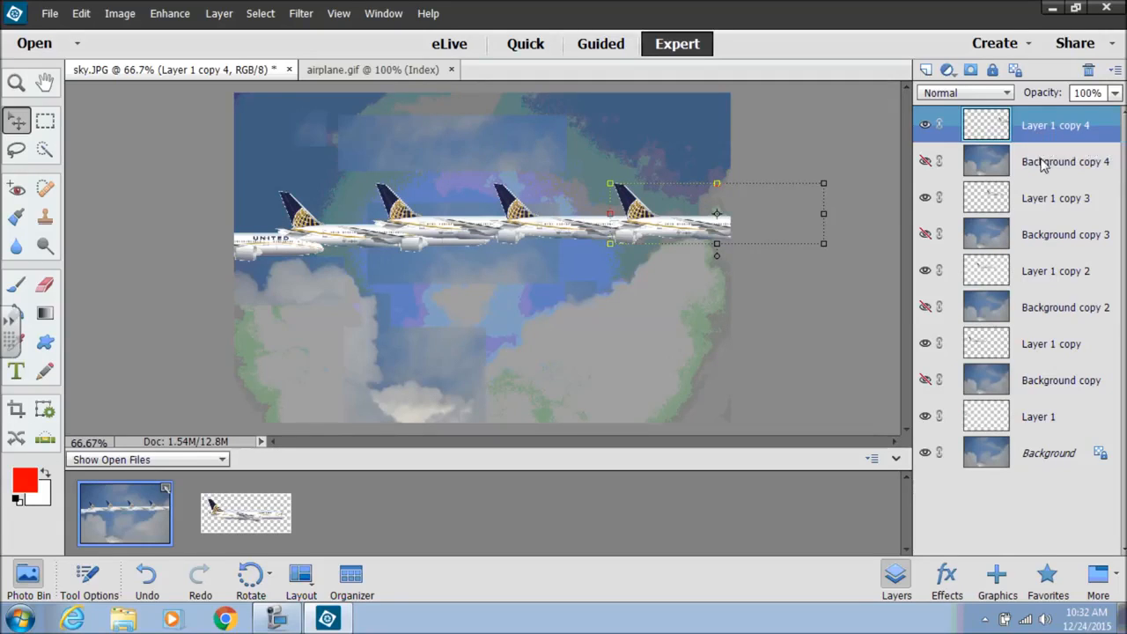
left_click(1043, 164, "ctrl")
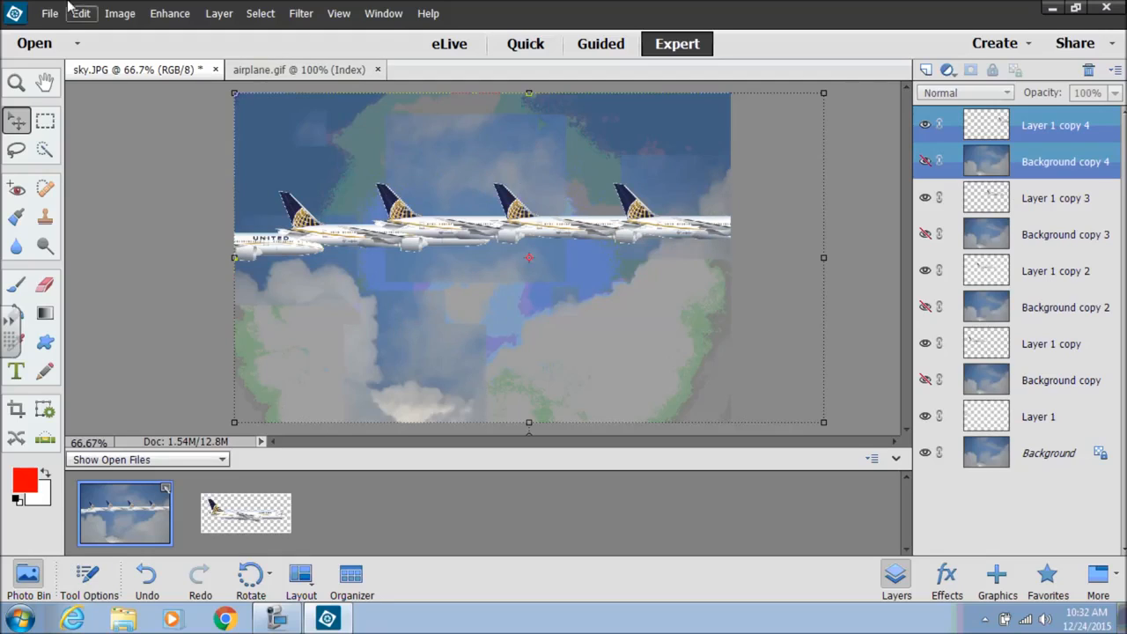
left_click(219, 13)
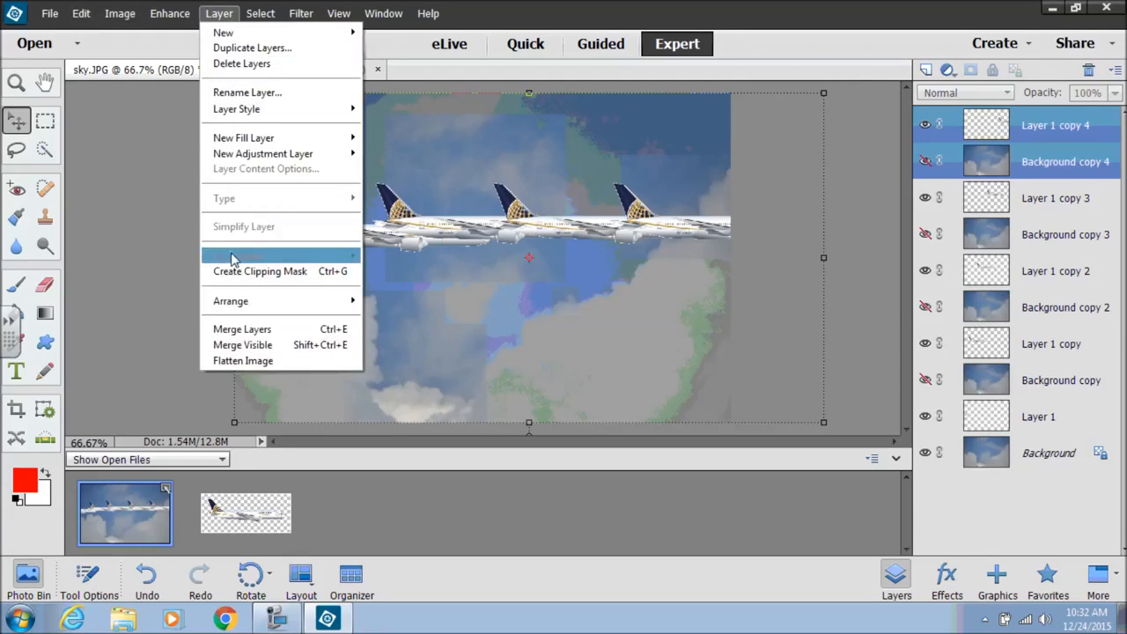
left_click(238, 331)
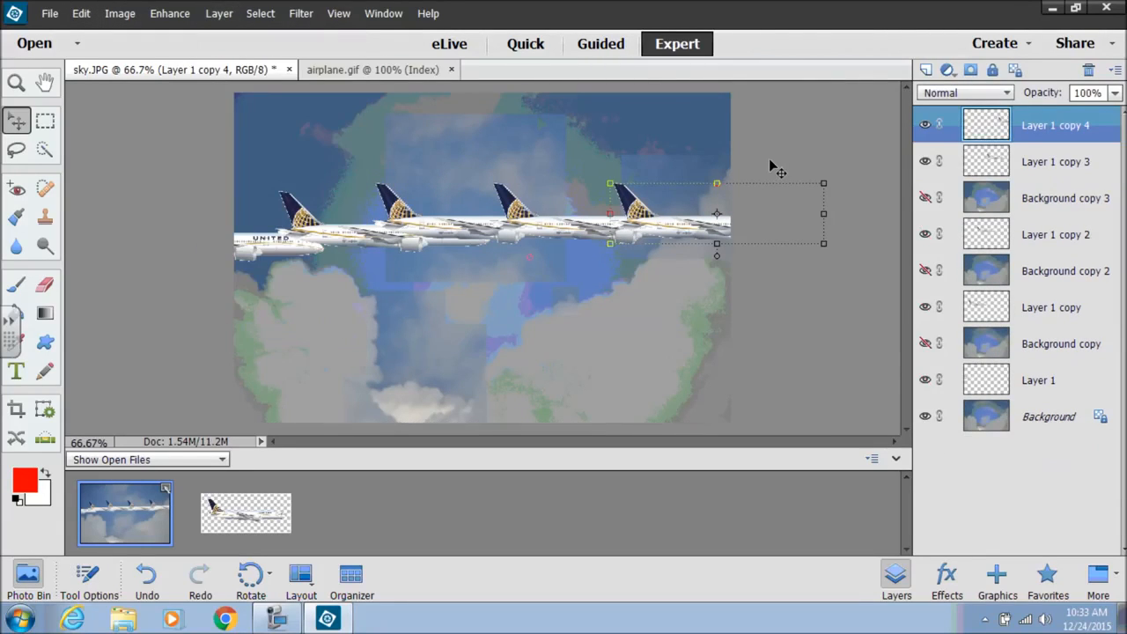
left_click(1046, 171)
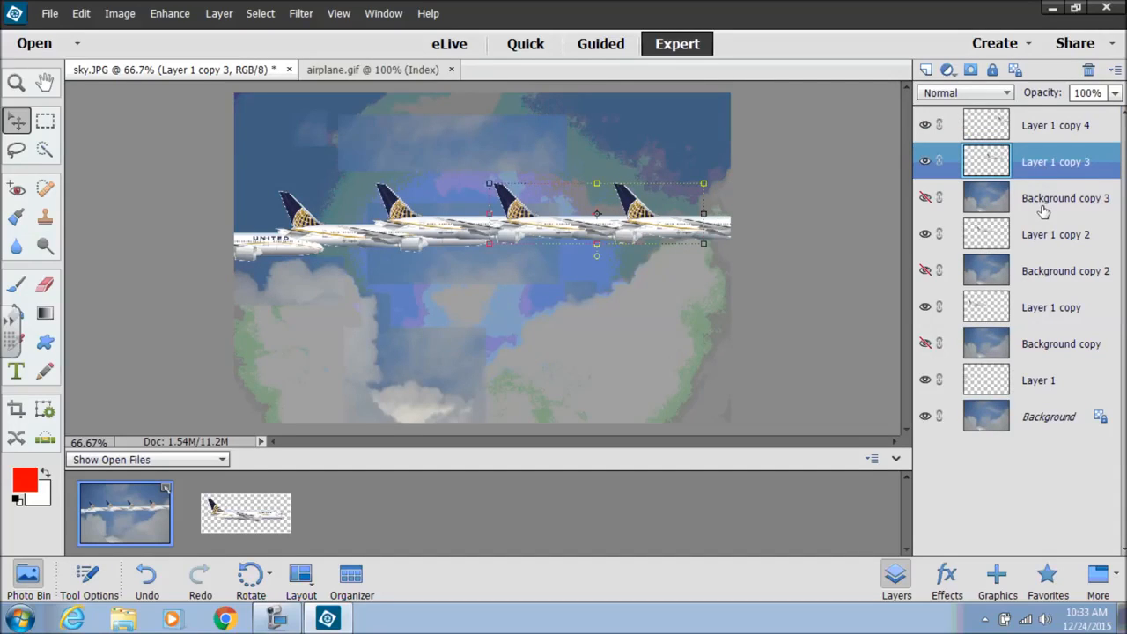
left_click(81, 14)
left_click(122, 31)
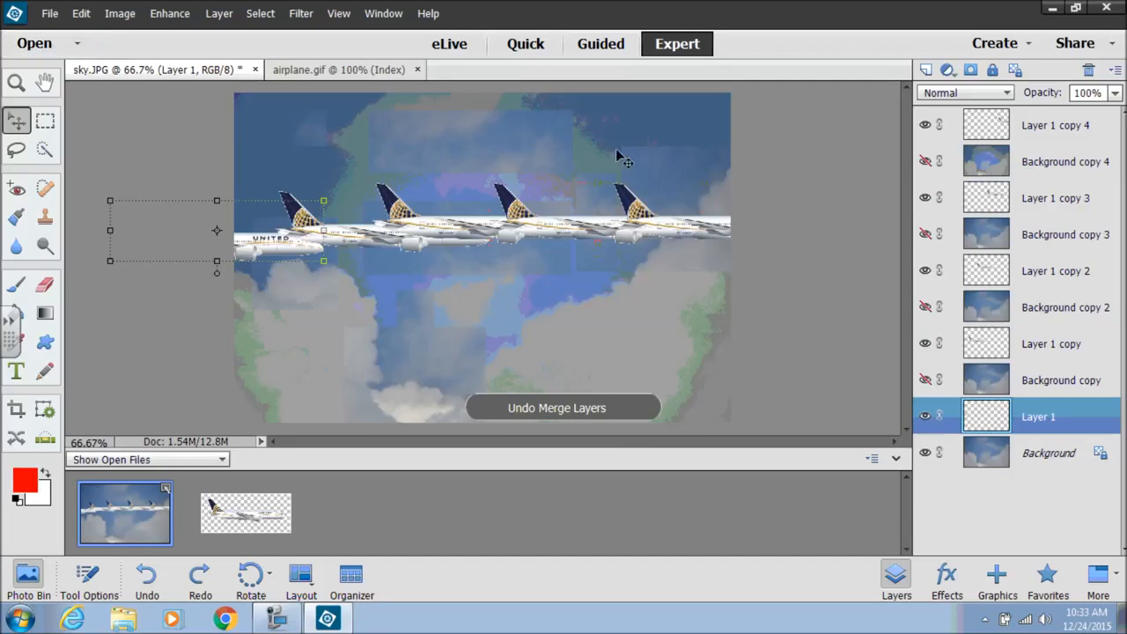
Turn on the visibility of all four hidden sky copies, from Background copy up to Background copy 4.
left_click(925, 379)
left_click(926, 345)
left_click(926, 345)
left_click(925, 307)
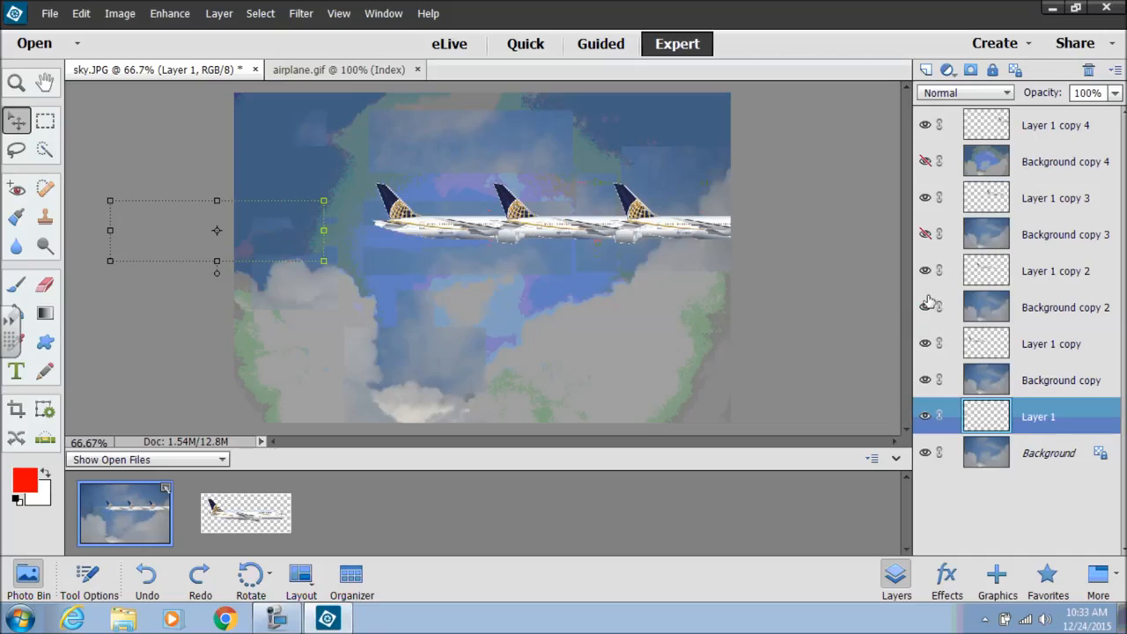
left_click(925, 234)
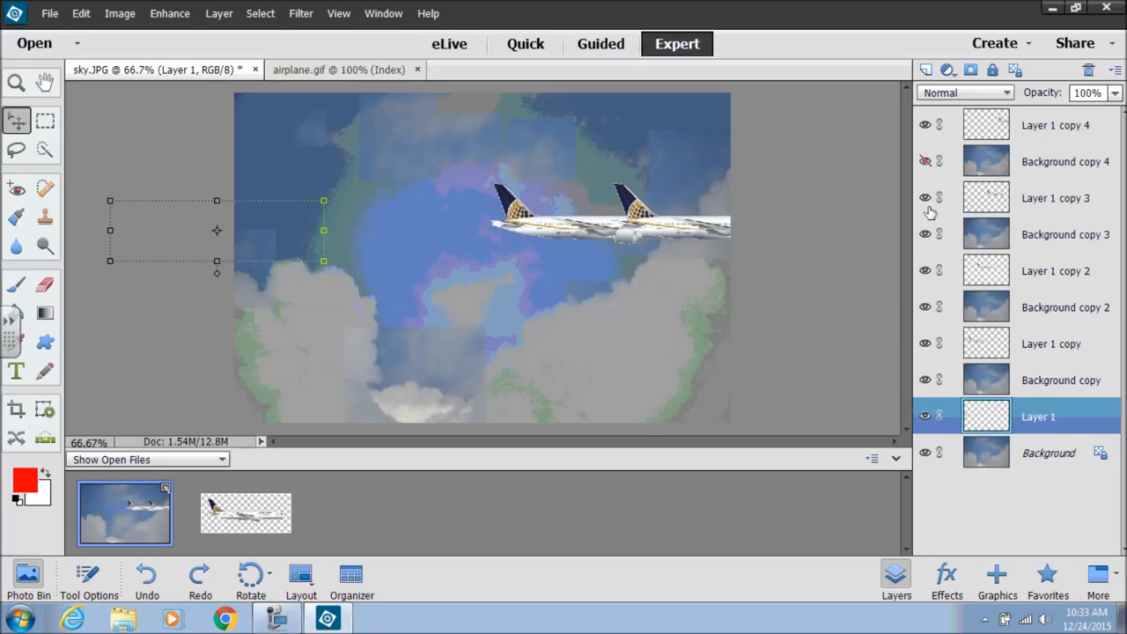
left_click(924, 161)
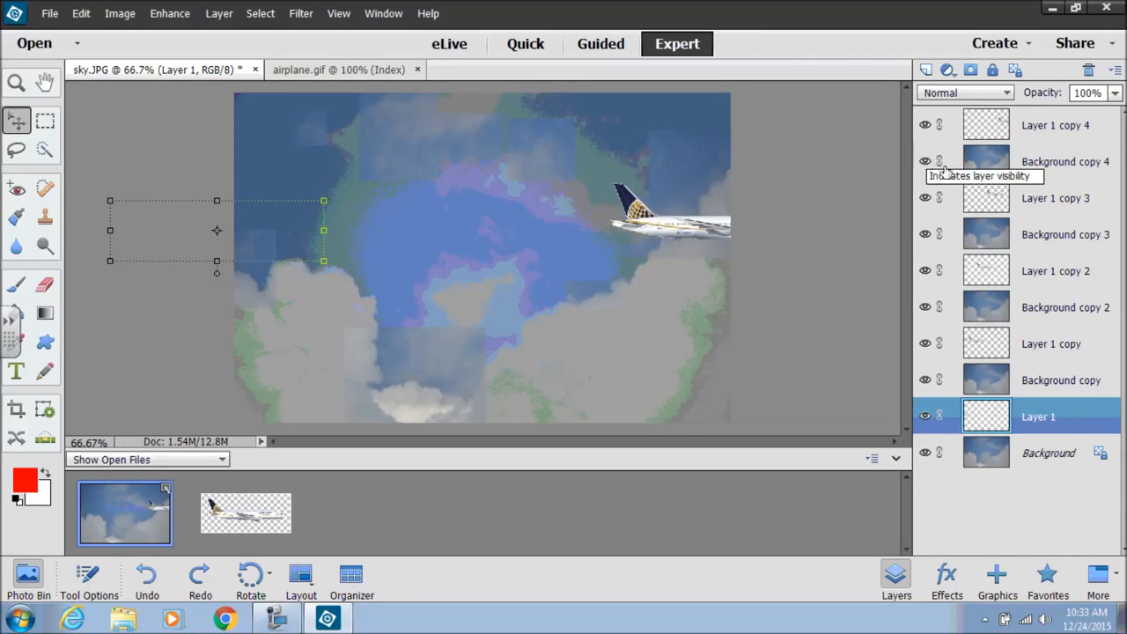
Merge Layer 1 copy 4 with the visible Background copy 4 into a single layer.
left_click(1044, 137)
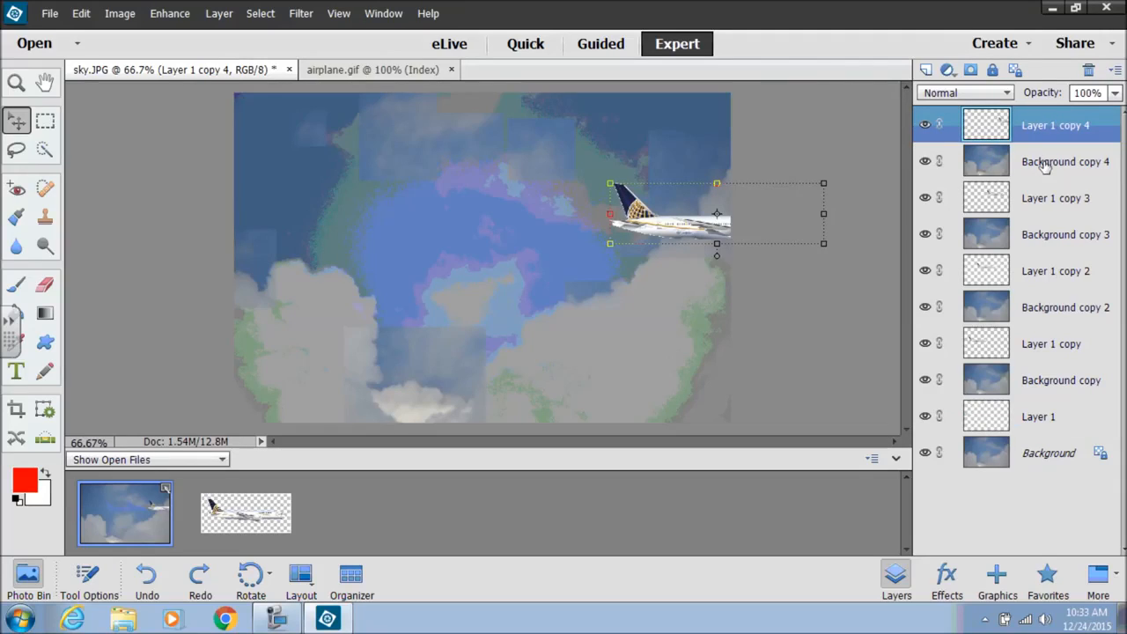
left_click(1045, 165, "ctrl")
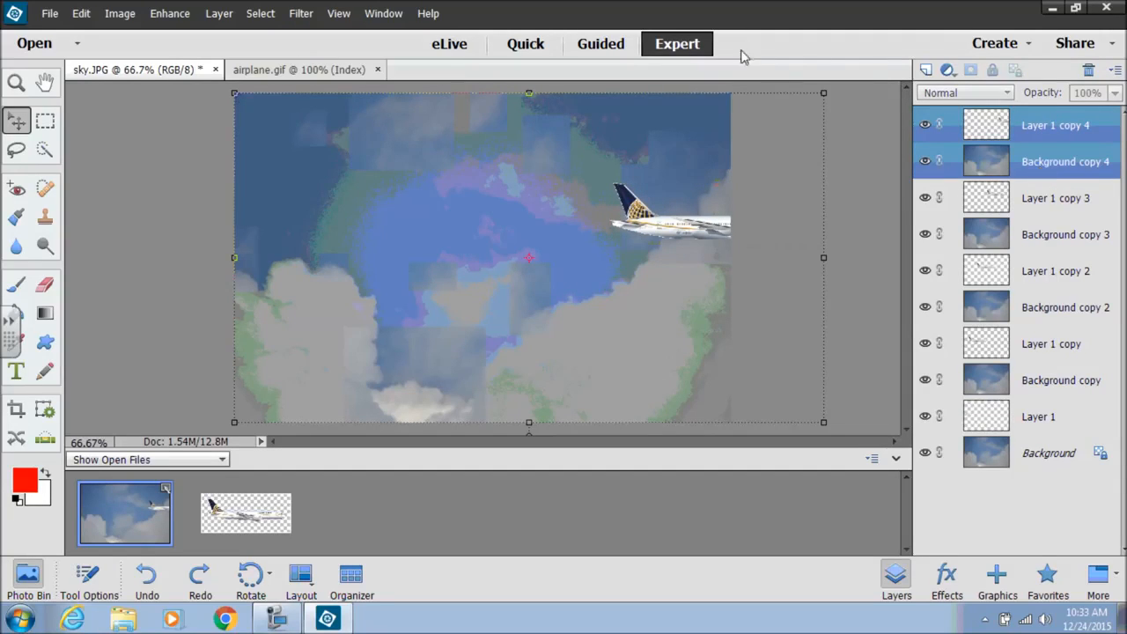
left_click(217, 14)
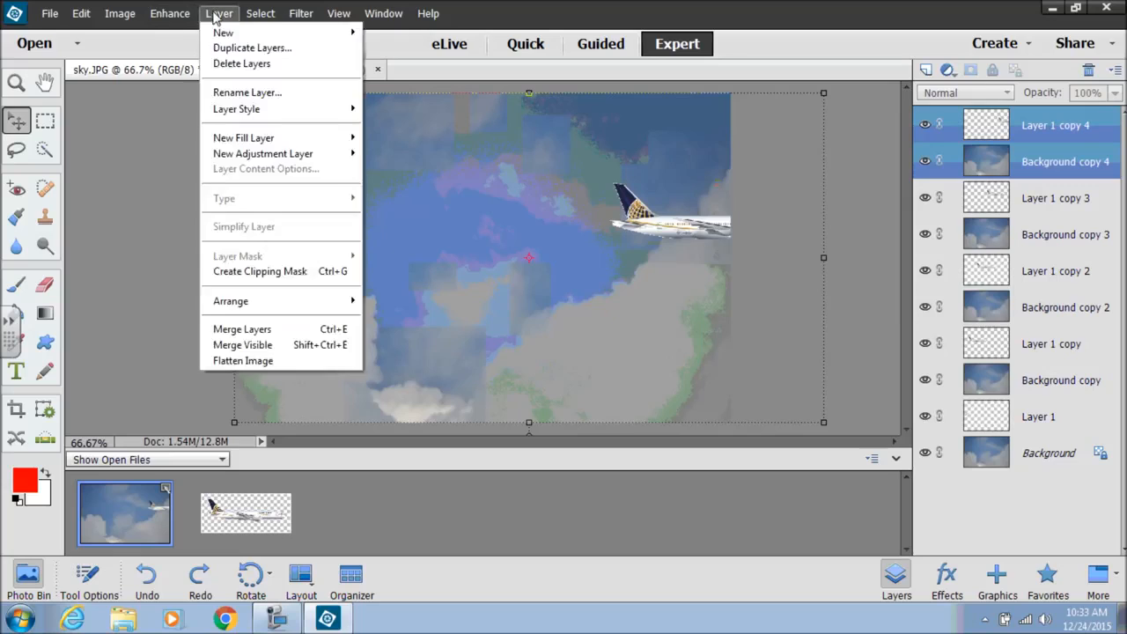
left_click(242, 330)
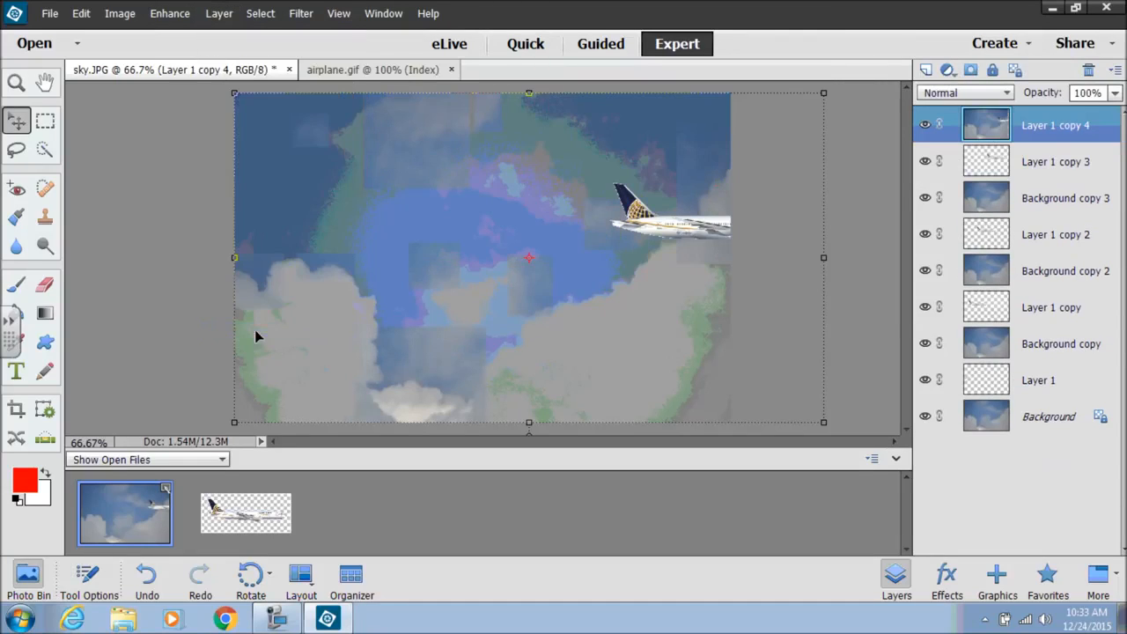
Merge Layer 1 copy 3 with Background copy 3 into a single layer.
left_click(1051, 164)
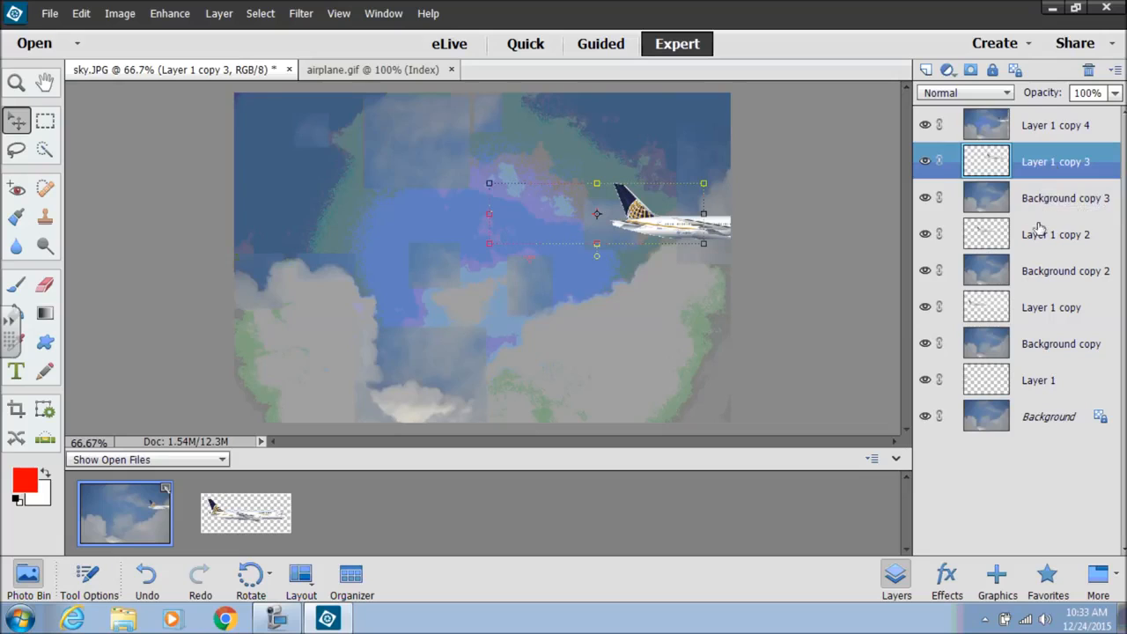
left_click(1051, 200, "ctrl")
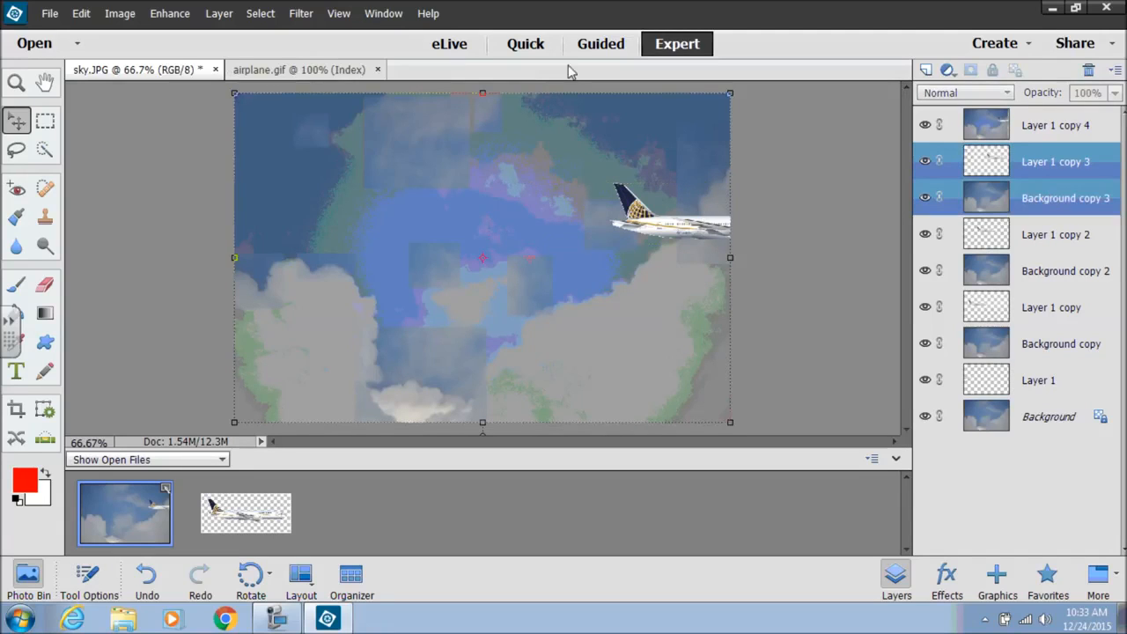
left_click(220, 13)
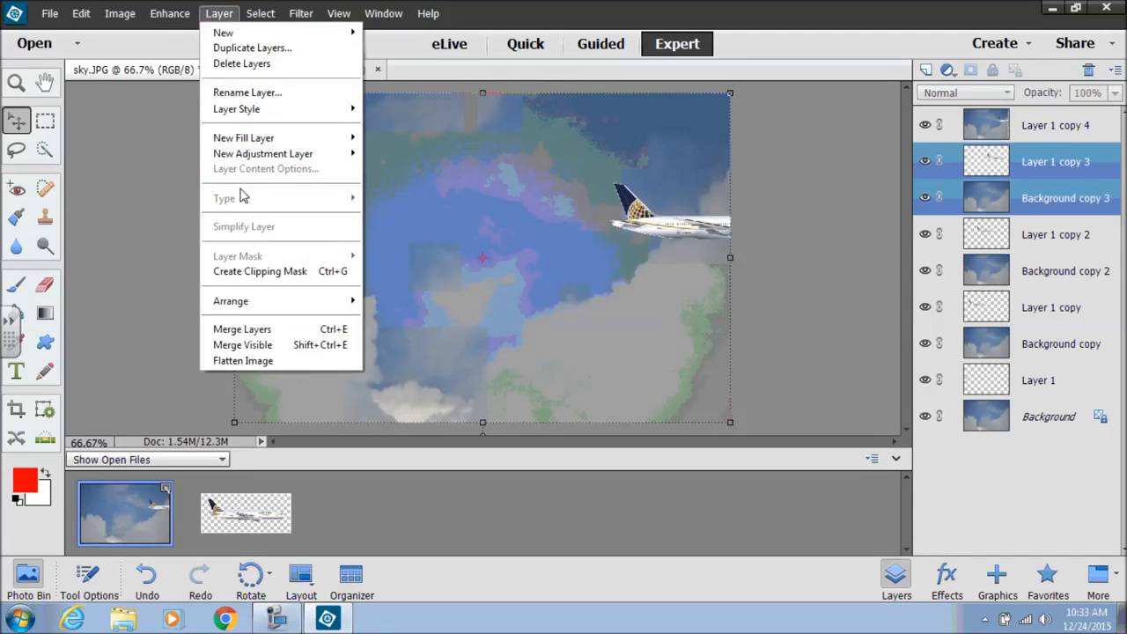
left_click(268, 331)
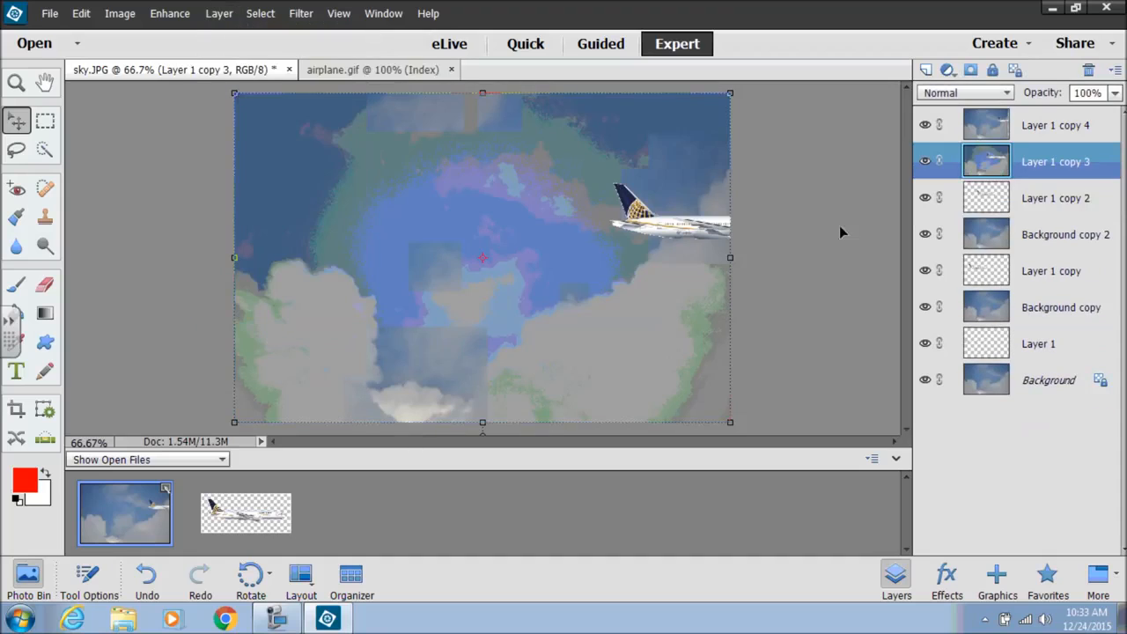
Merge Layer 1 copy 2 with Background copy 2 into a single layer.
left_click(1037, 203)
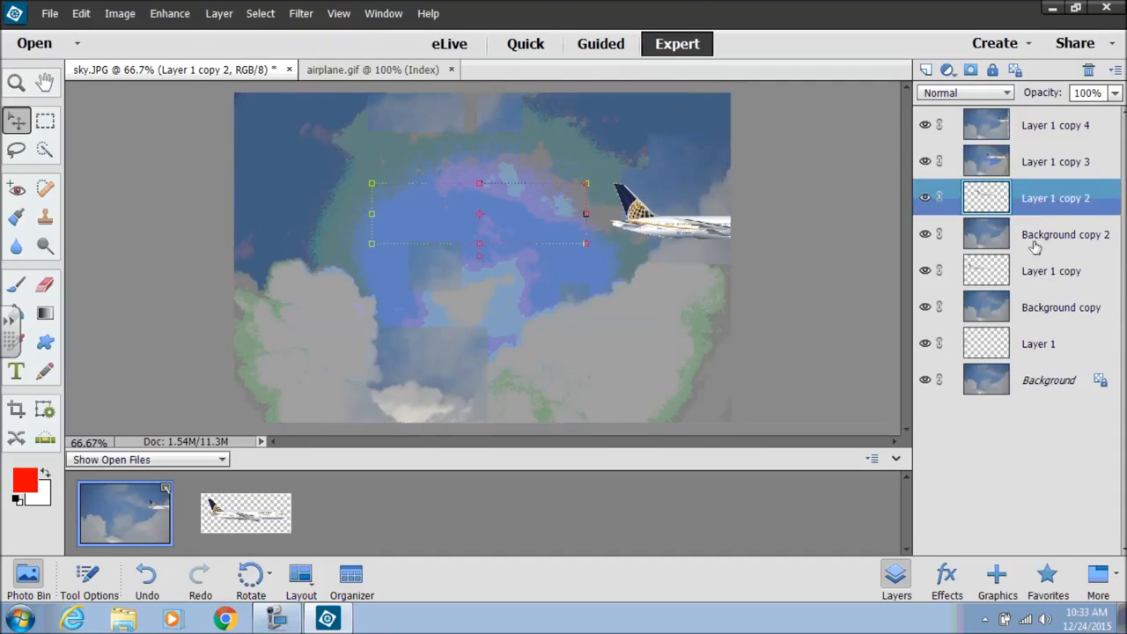
left_click(1035, 241, "ctrl")
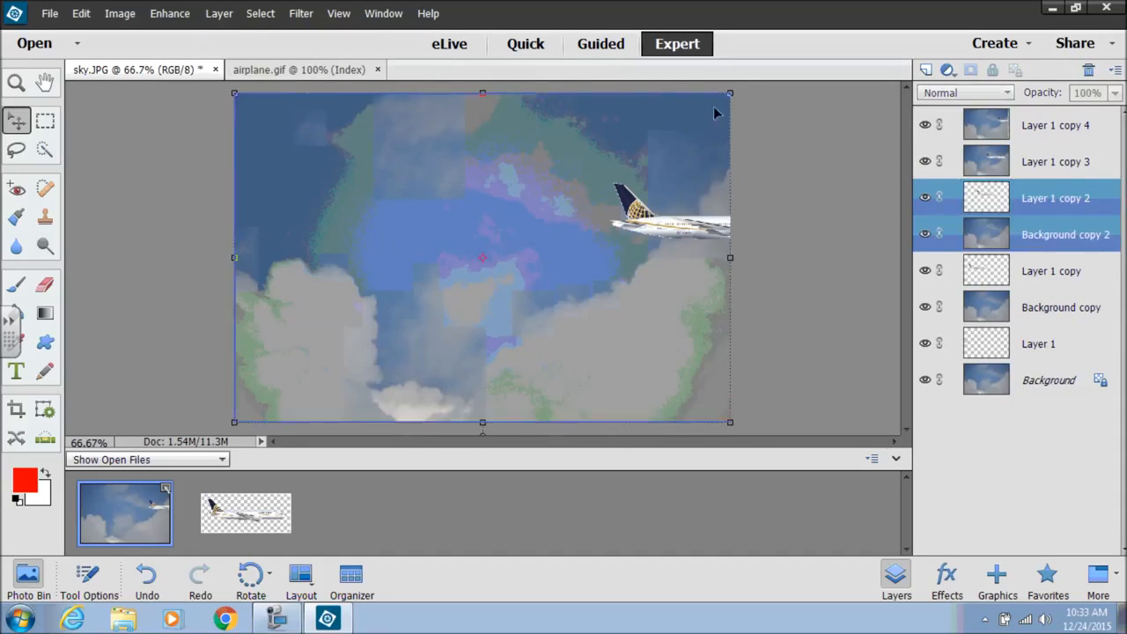
left_click(231, 18)
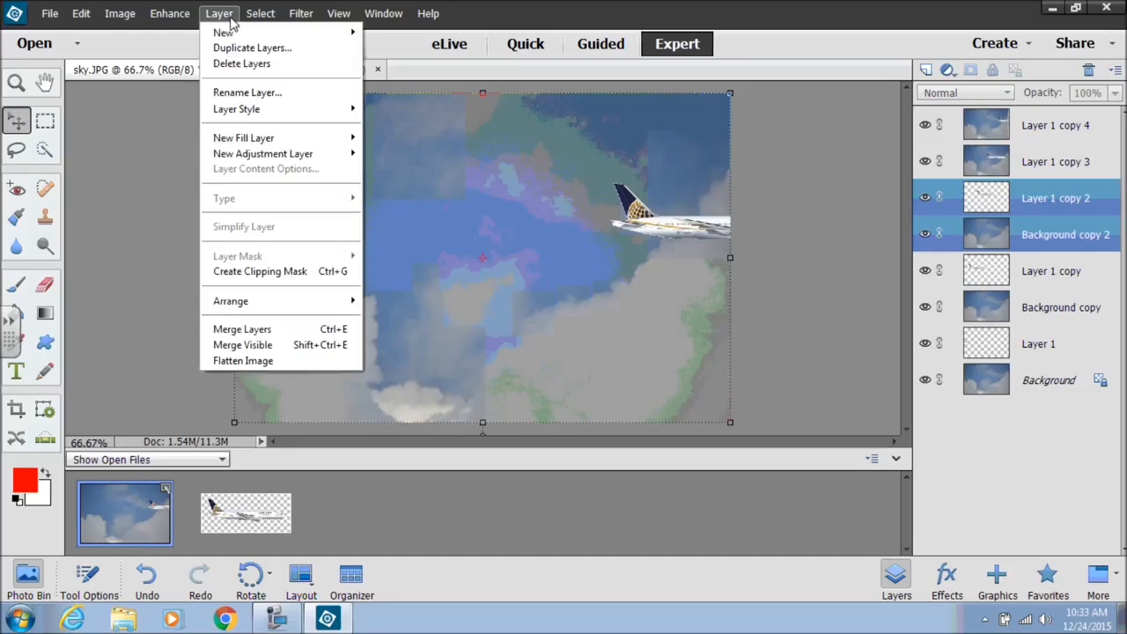
left_click(259, 328)
Merge Layer 1 copy with Background copy into a single layer.
left_click(1056, 246)
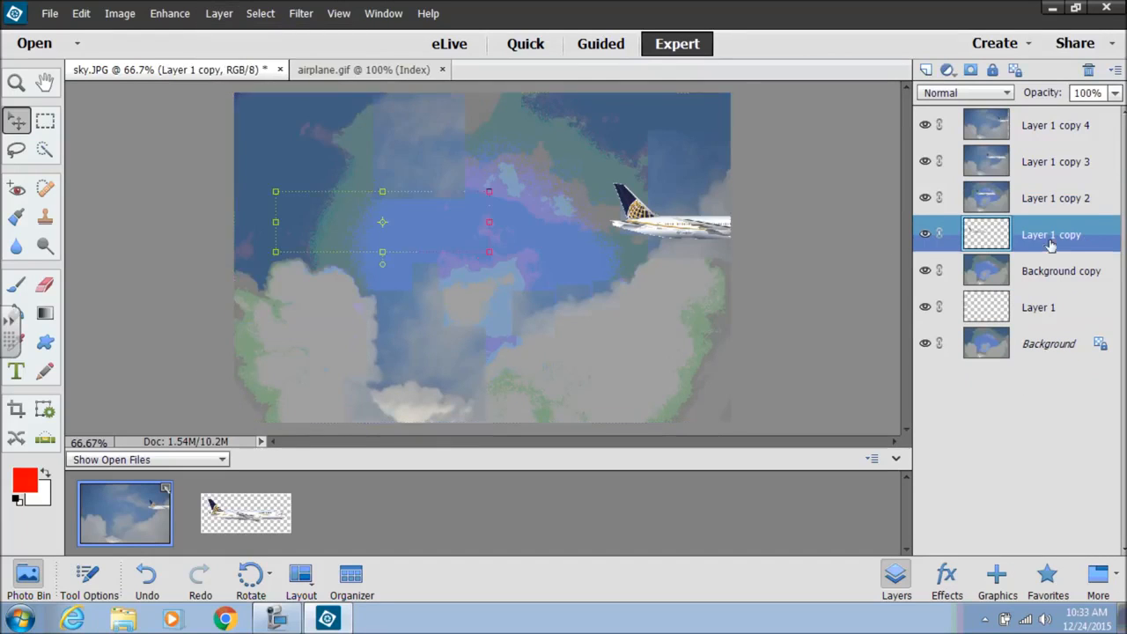
left_click(1050, 264, "ctrl")
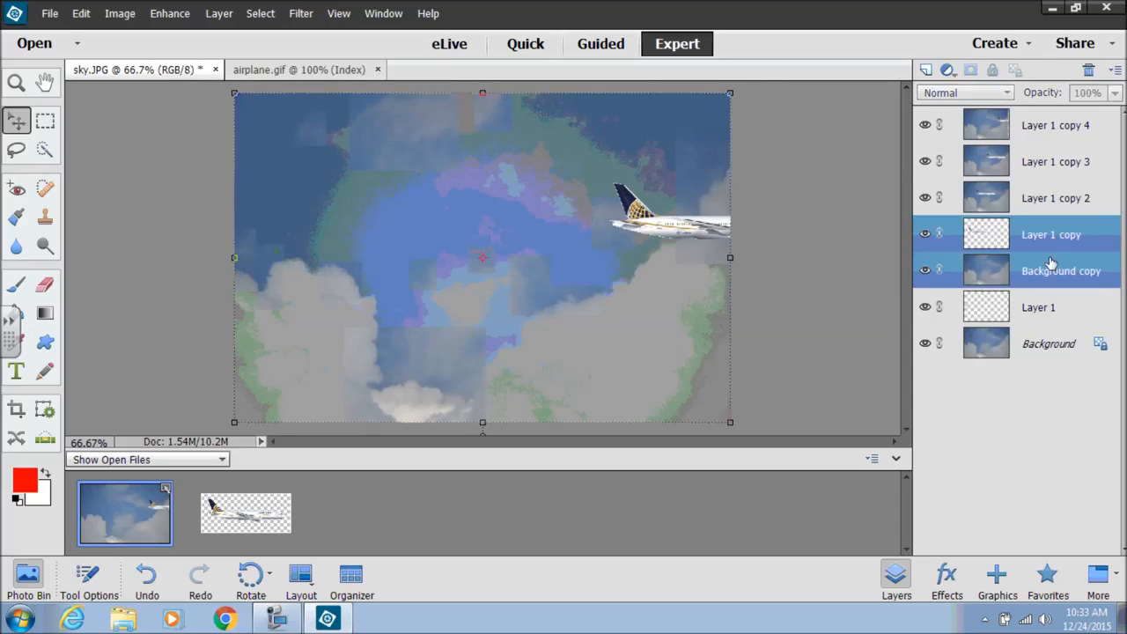
left_click(222, 15)
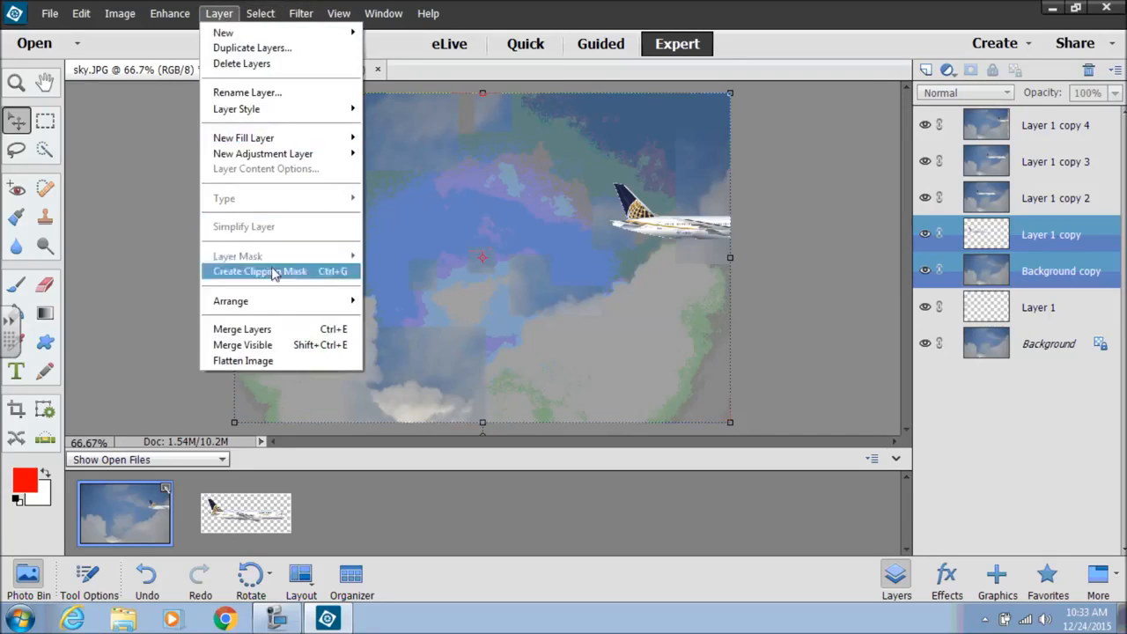
left_click(252, 328)
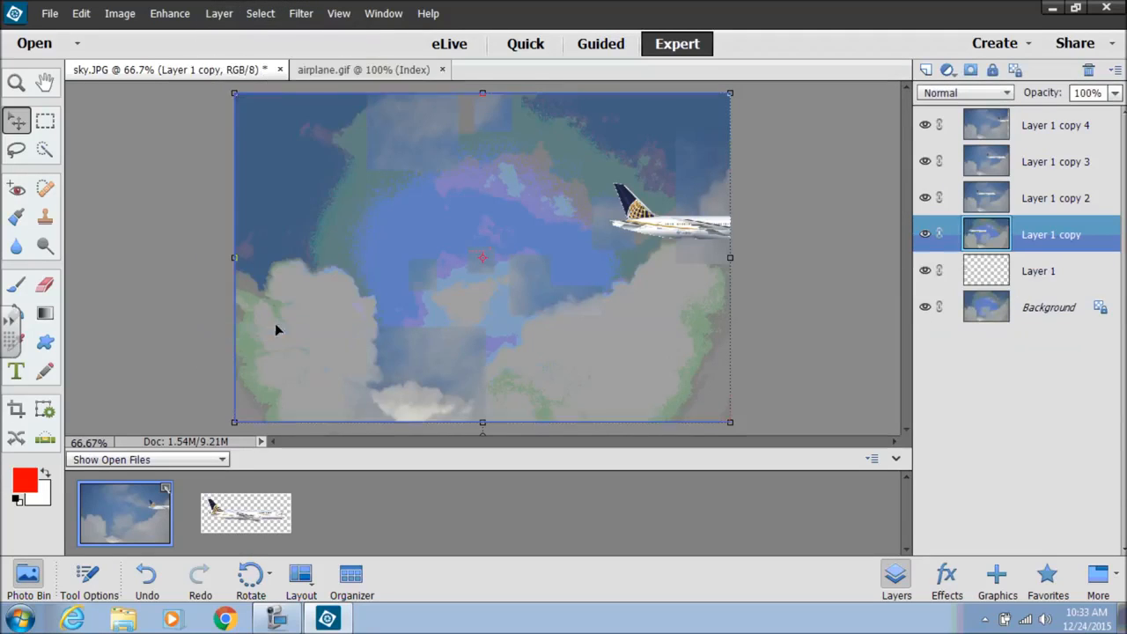
Merge the first airplane, Layer 1, with the original Background layer.
left_click(1035, 280)
left_click(1033, 323, "ctrl")
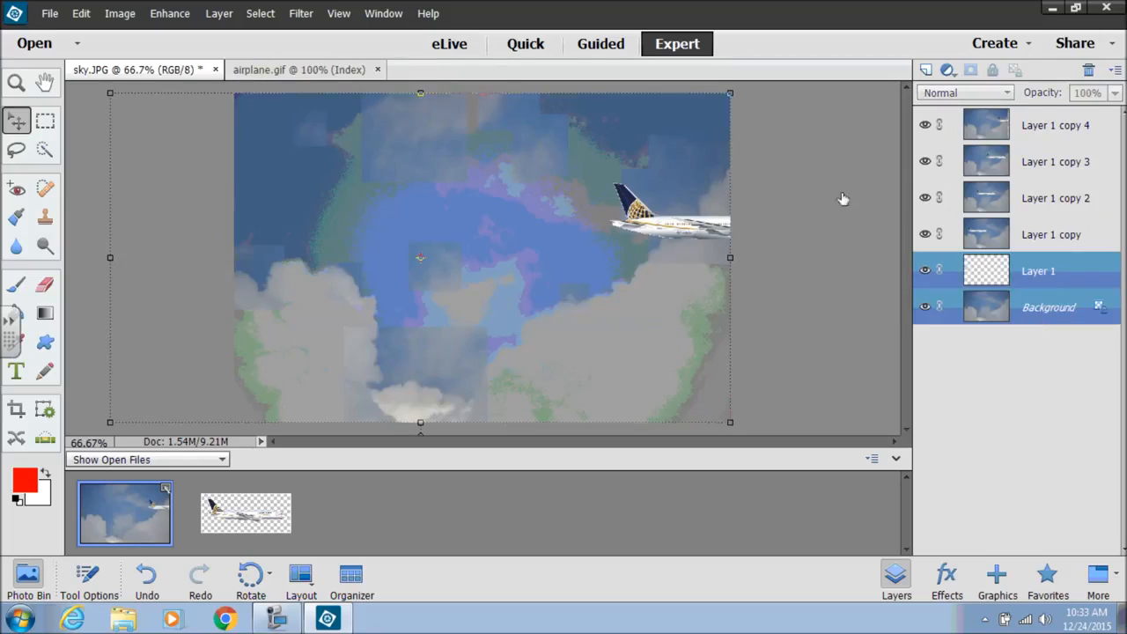
left_click(214, 15)
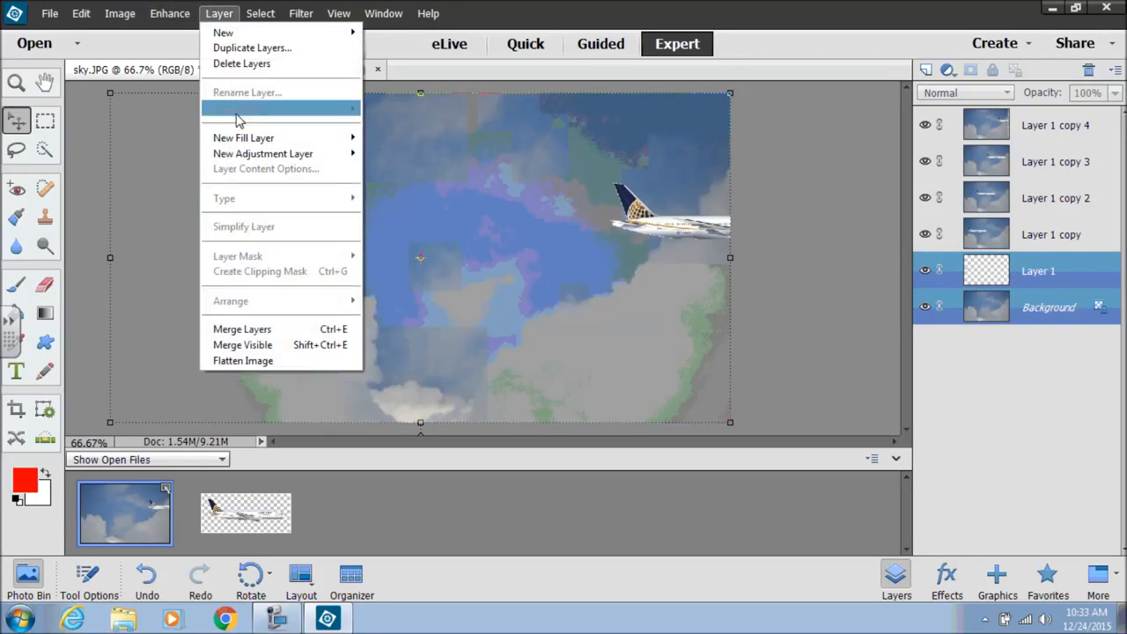
left_click(254, 334)
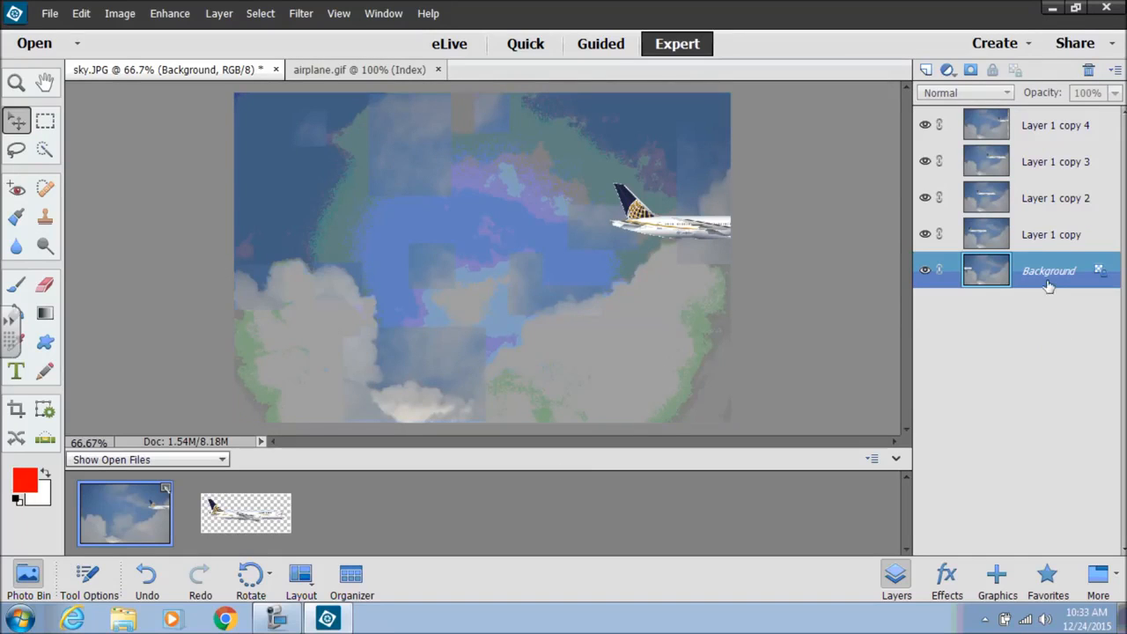
Select all five merged layers, from Background up to Layer 1 copy 4.
left_click(1039, 238, "shift")
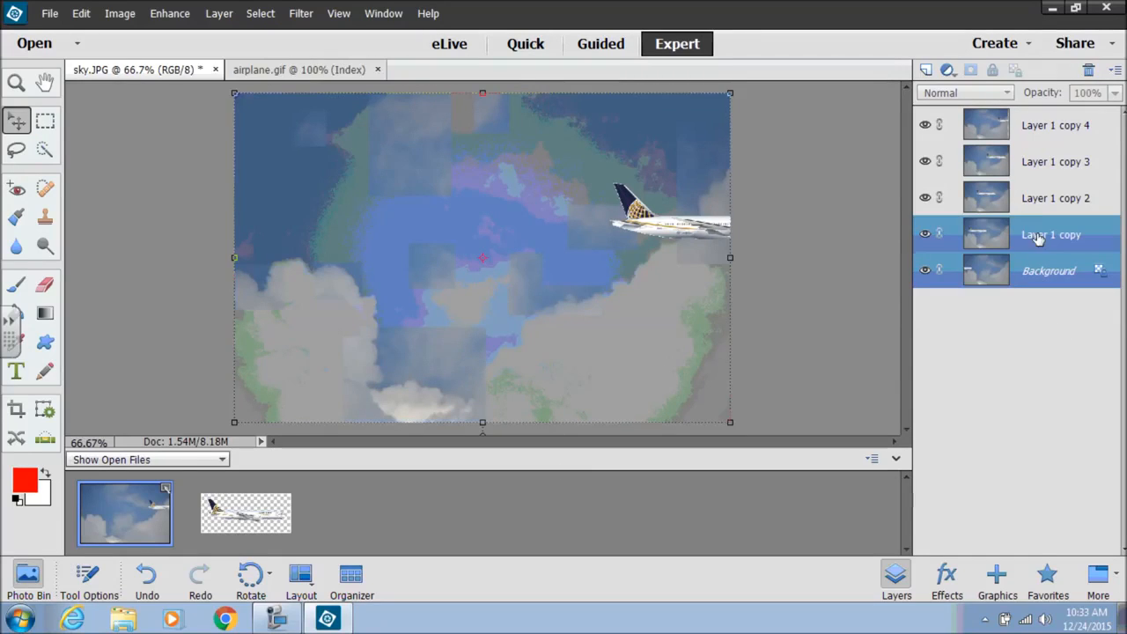
left_click(1040, 199, "shift")
left_click(1046, 161, "shift")
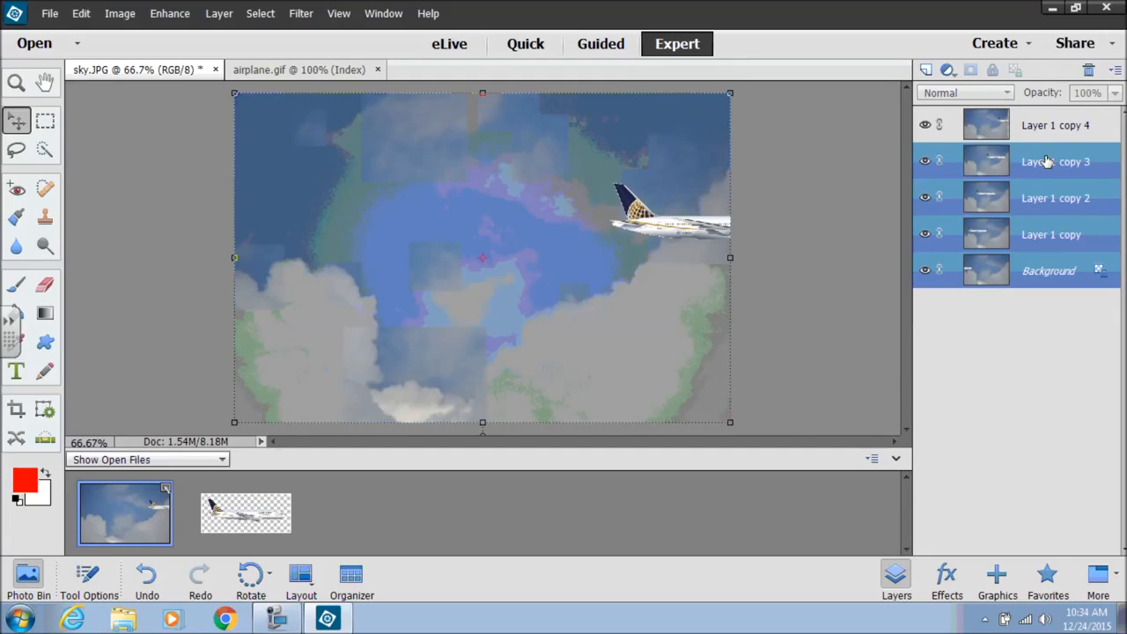
left_click(1043, 127, "shift")
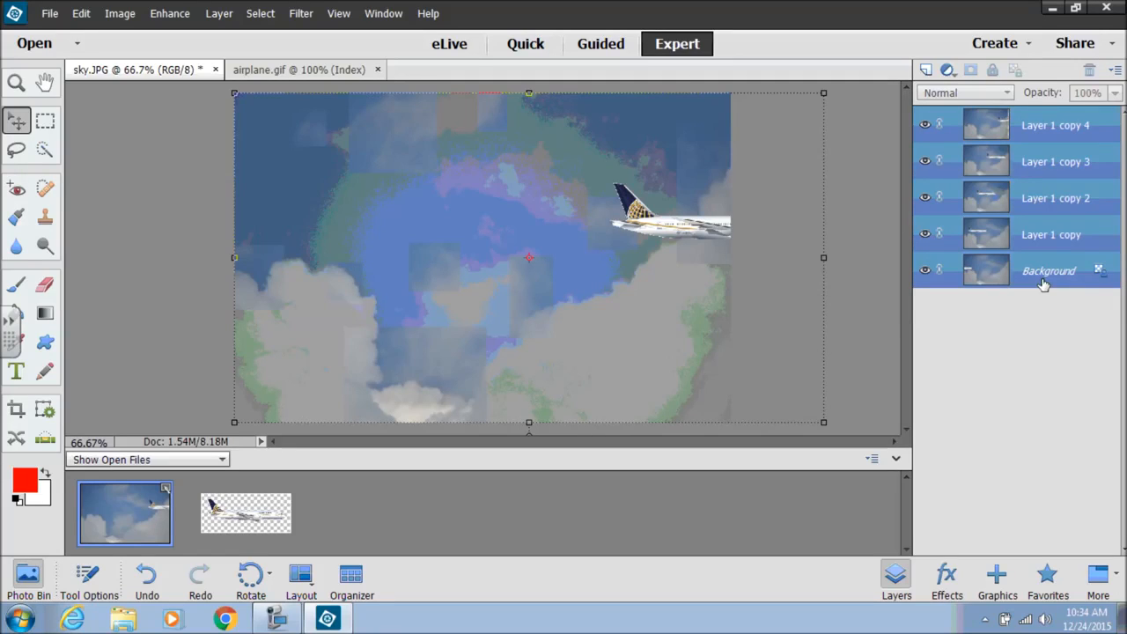
Open Save for Web with the GIF format, enable Animate, and set the looping option to Forever.
left_click(51, 14)
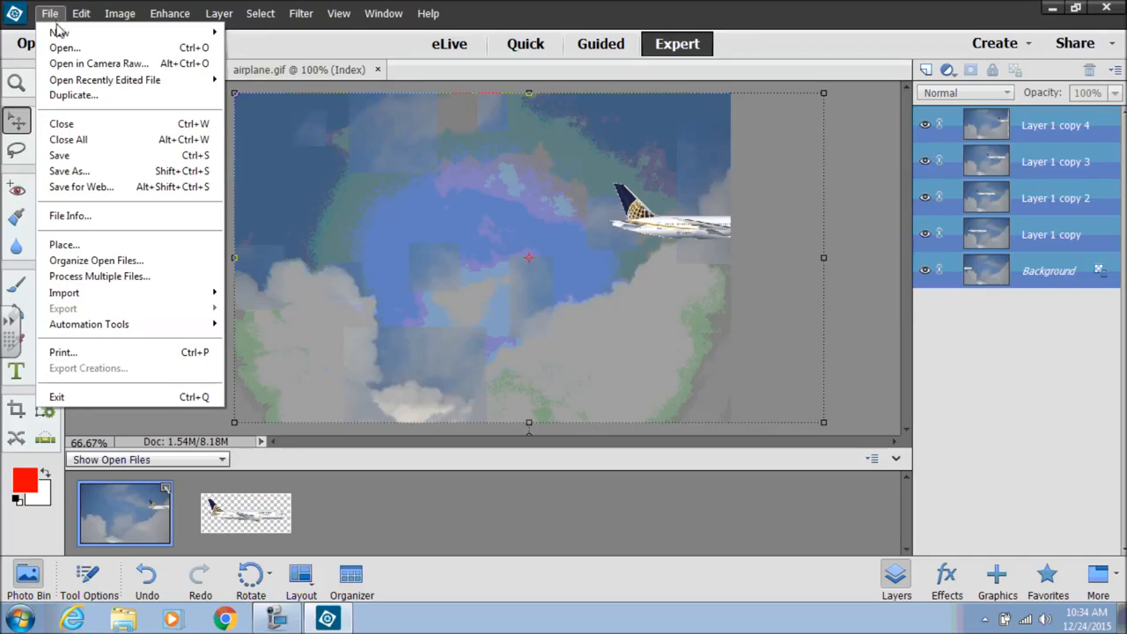
left_click(110, 188)
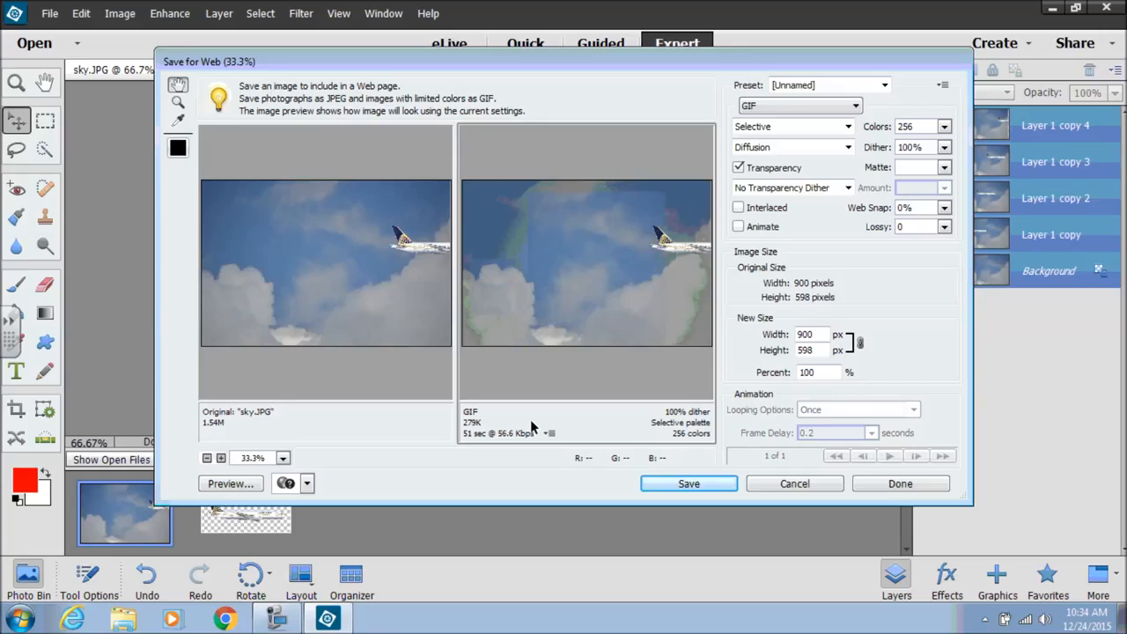
left_click(739, 227)
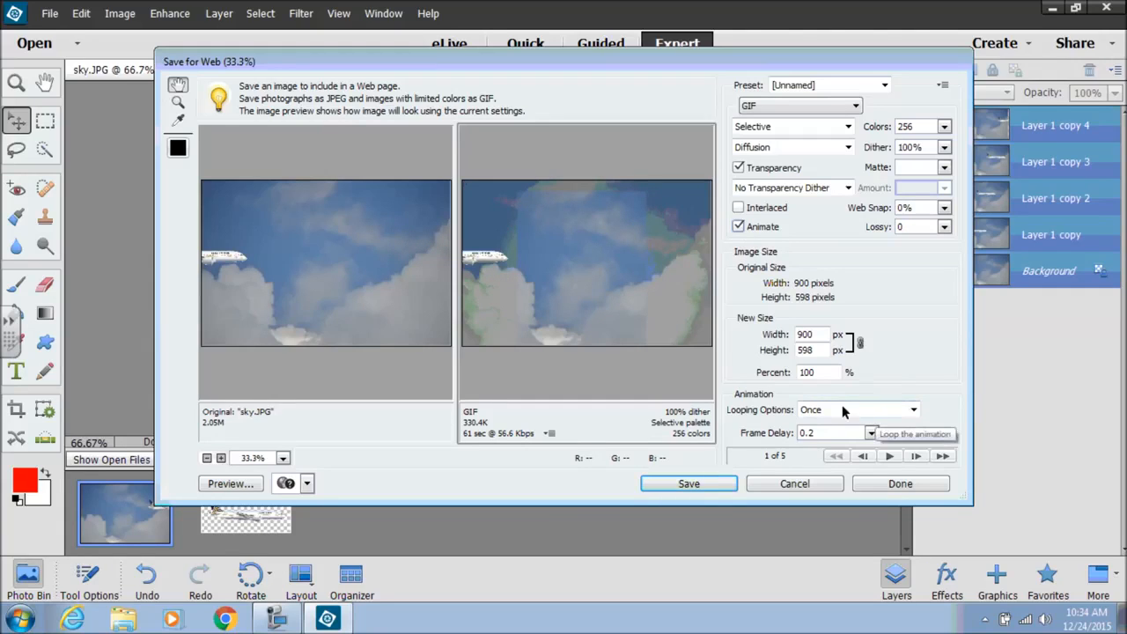
left_click(885, 412)
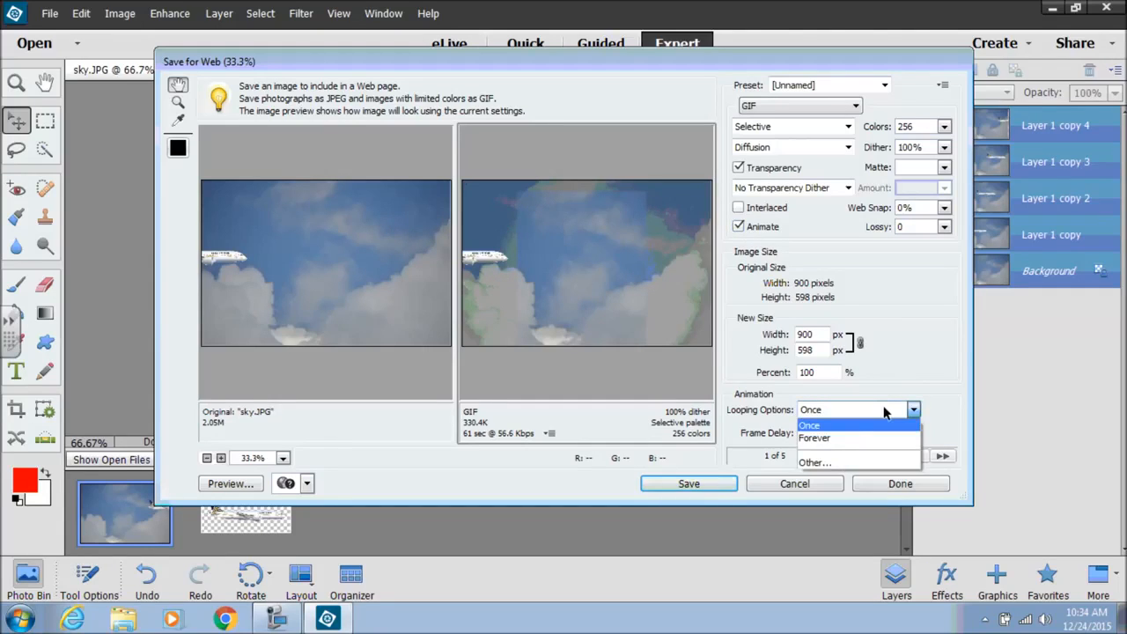
left_click(838, 437)
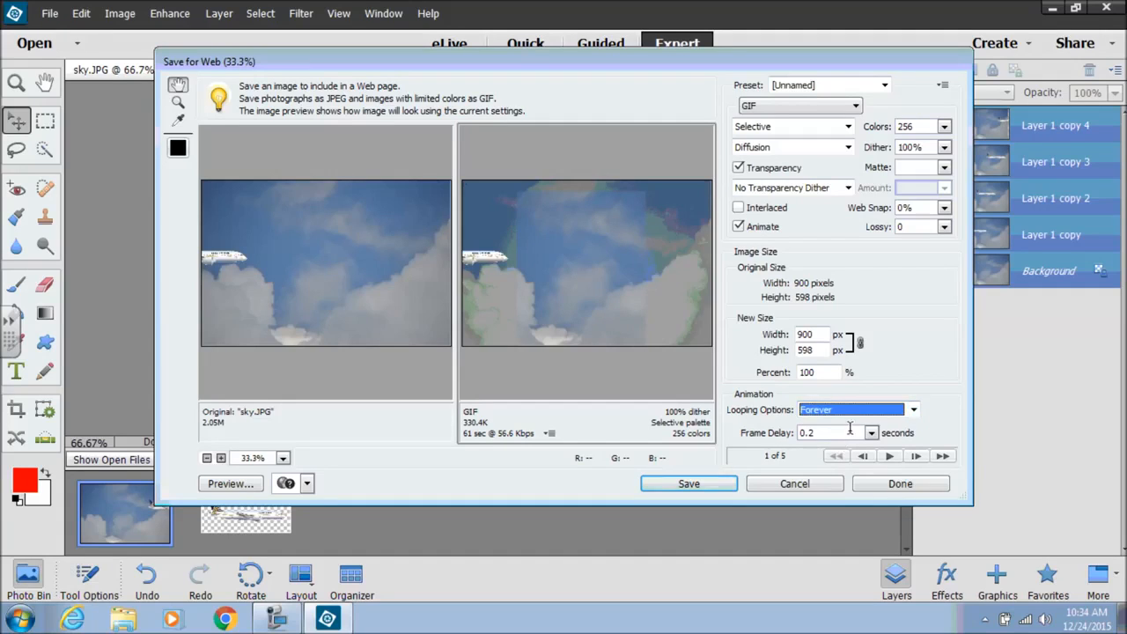
Preview the animation, then try a frame delay of 4.8 seconds and play it again.
left_click(892, 455)
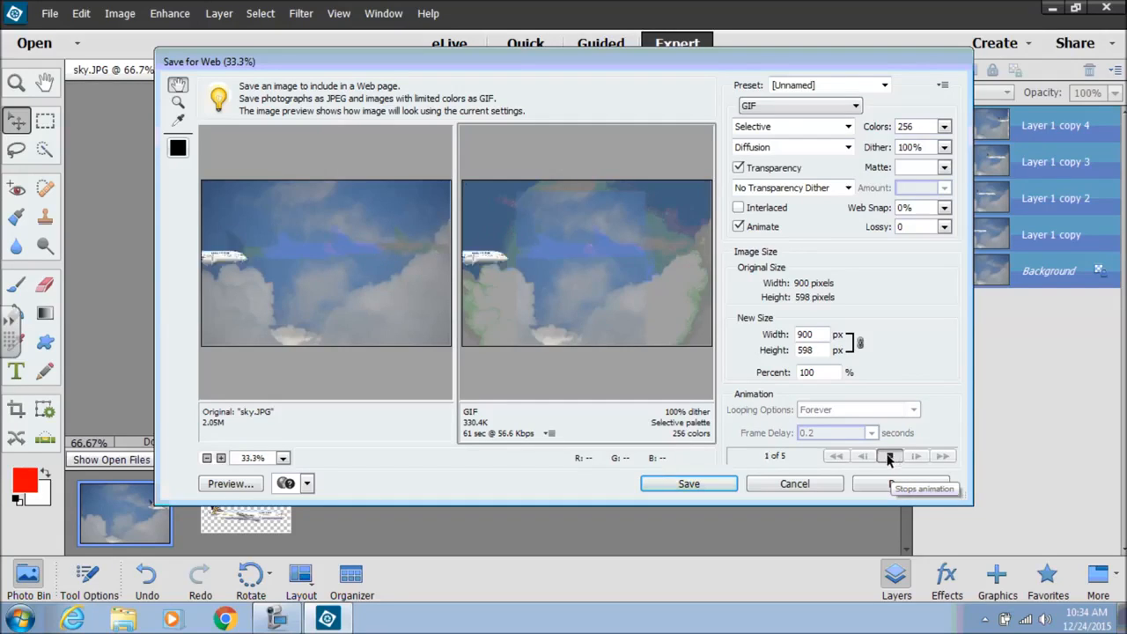
left_click(889, 456)
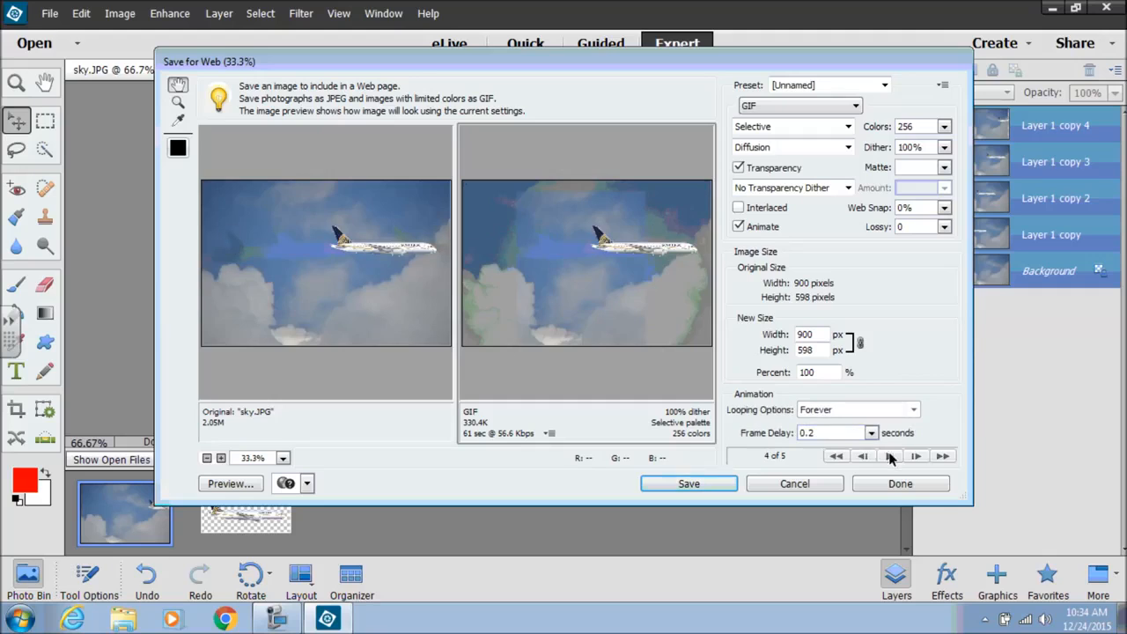
left_click(871, 433)
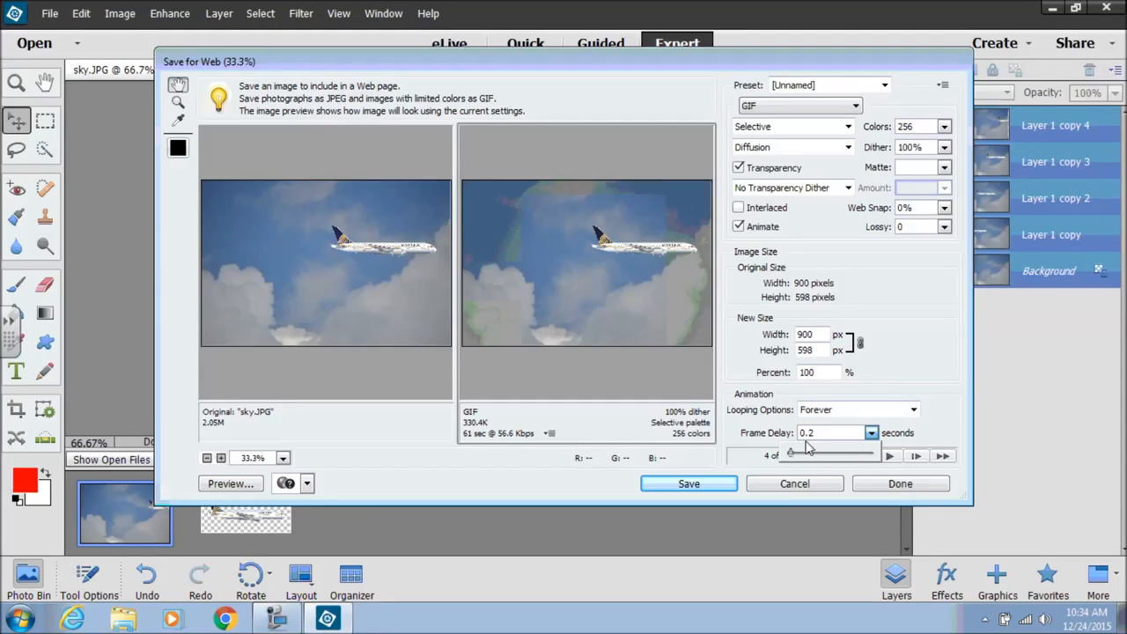
left_click_drag(791, 455, 828, 455)
left_click(955, 393)
left_click(891, 456)
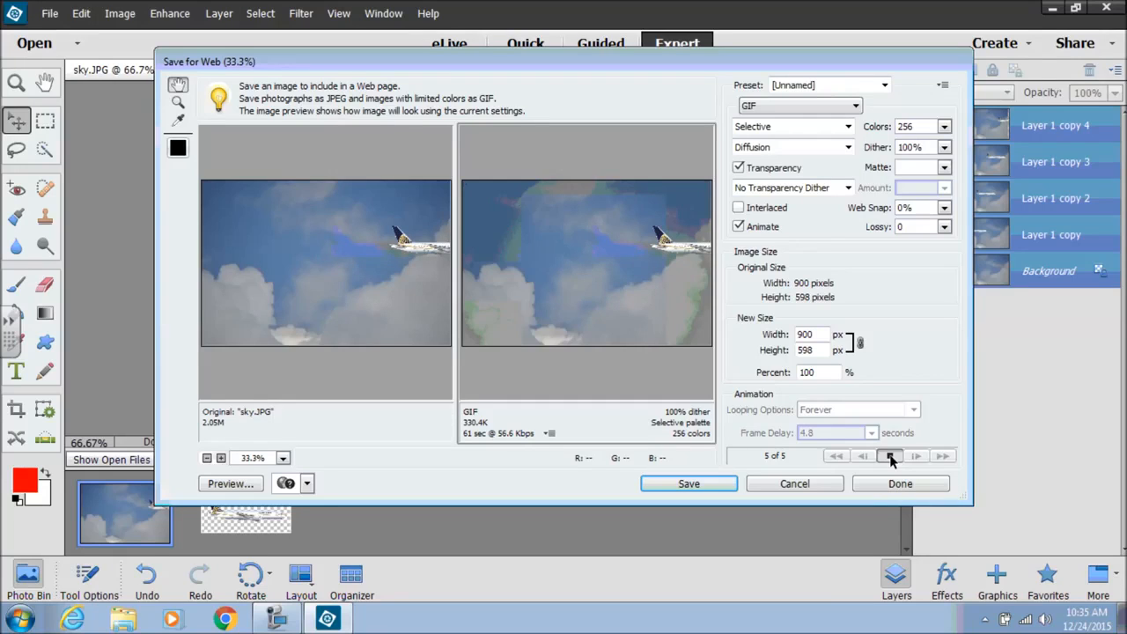
left_click(891, 457)
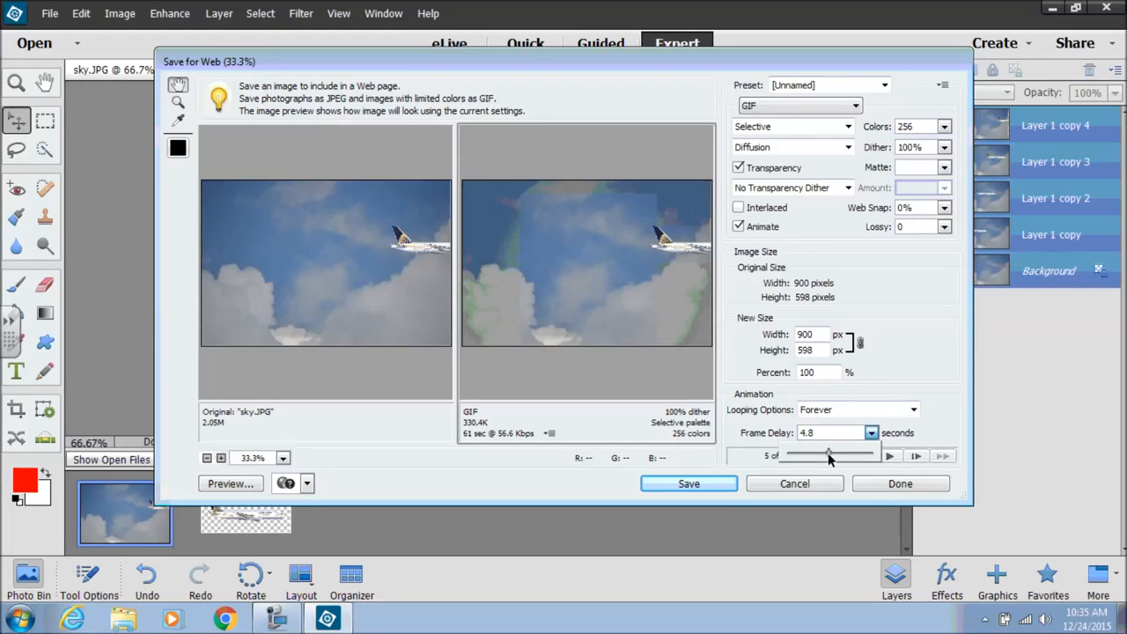
Try a frame delay of 0.1 seconds and preview the animation at that speed.
left_click(871, 432)
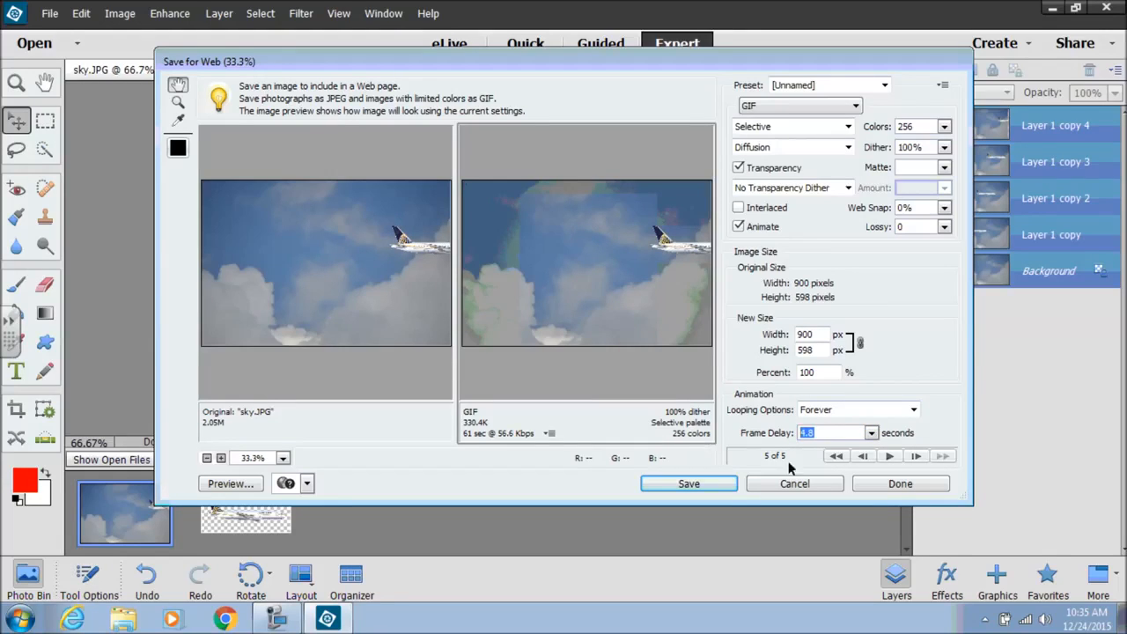
left_click(876, 434)
left_click_drag(784, 458, 792, 458)
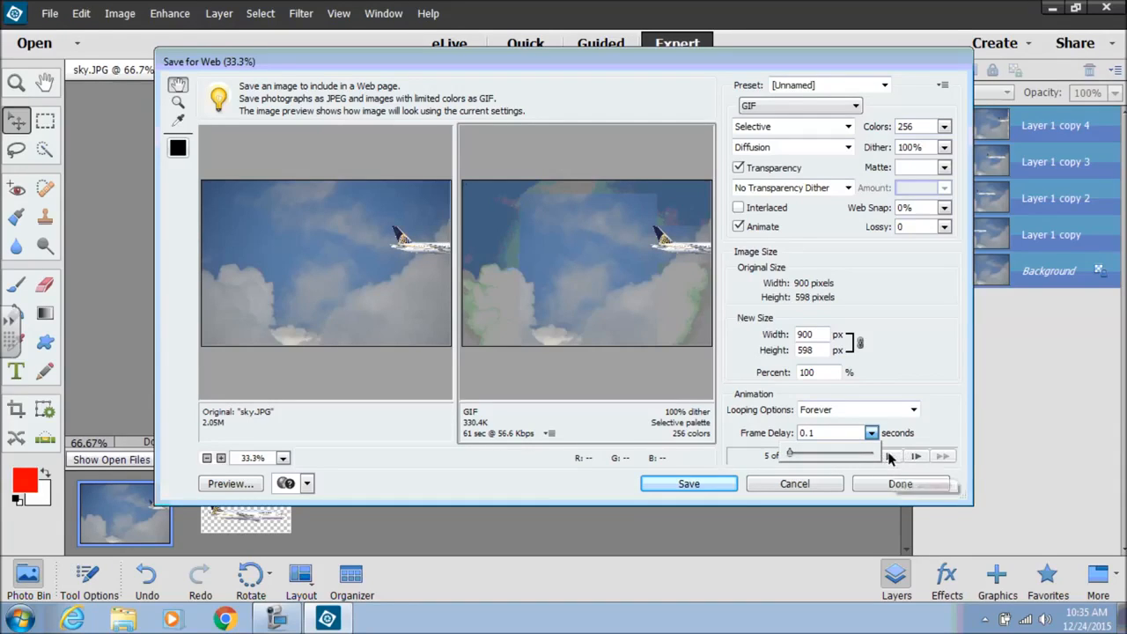
left_click(890, 456)
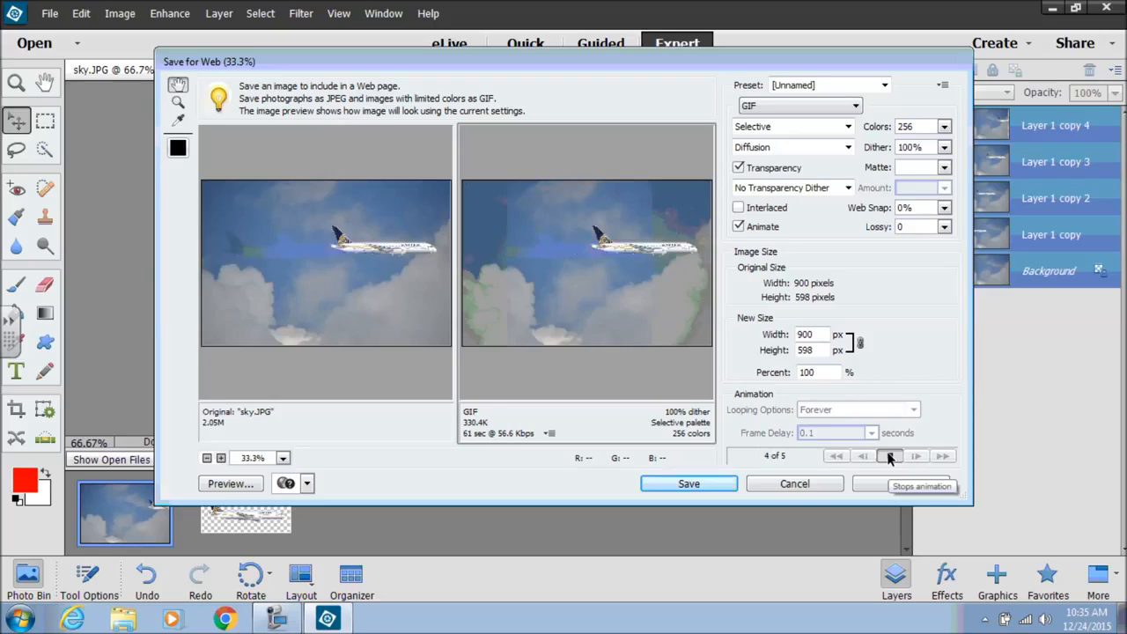
left_click(889, 456)
Set the frame delay to 0.2 seconds and preview the animation.
left_click(871, 433)
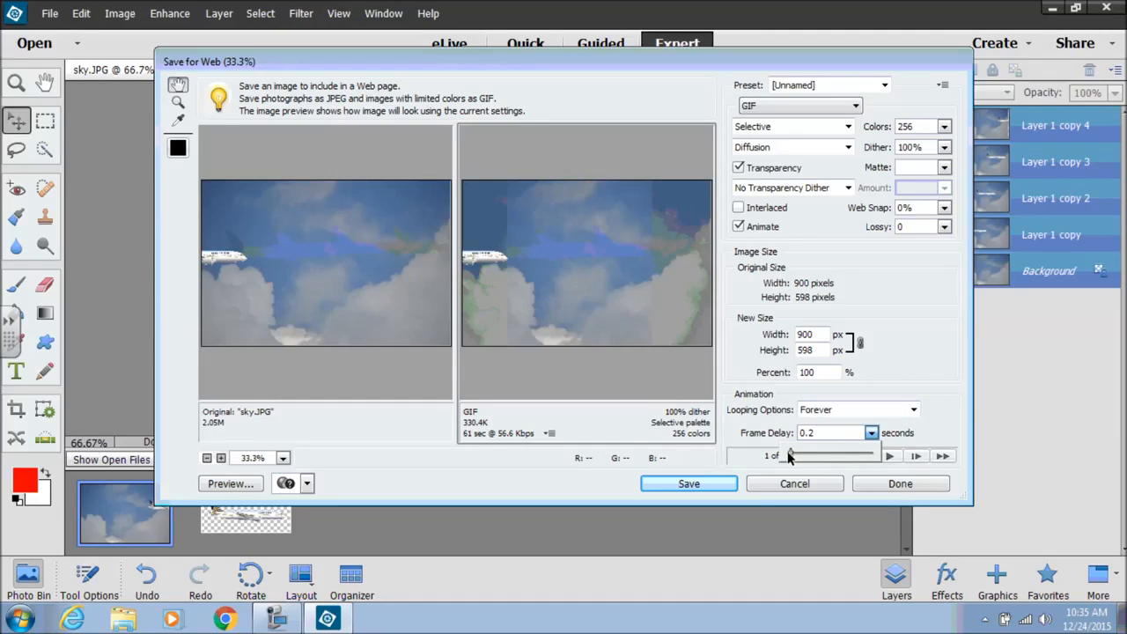
left_click(891, 456)
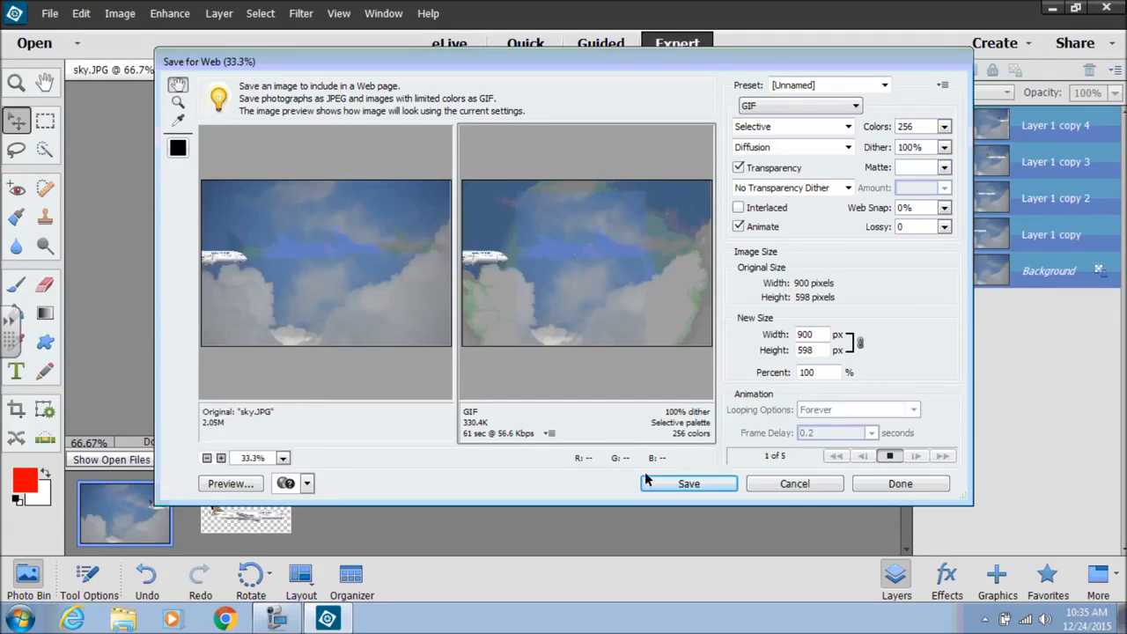
Save the animated GIF to the Desktop under the file name airplane.
left_click(687, 484)
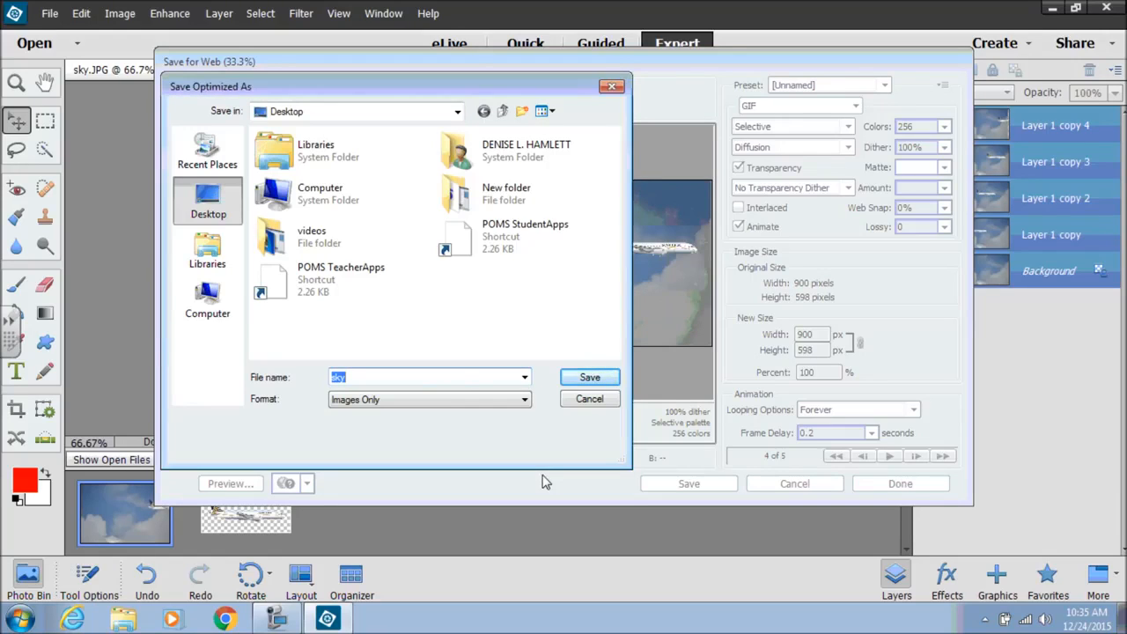
type("airplane")
left_click(602, 377)
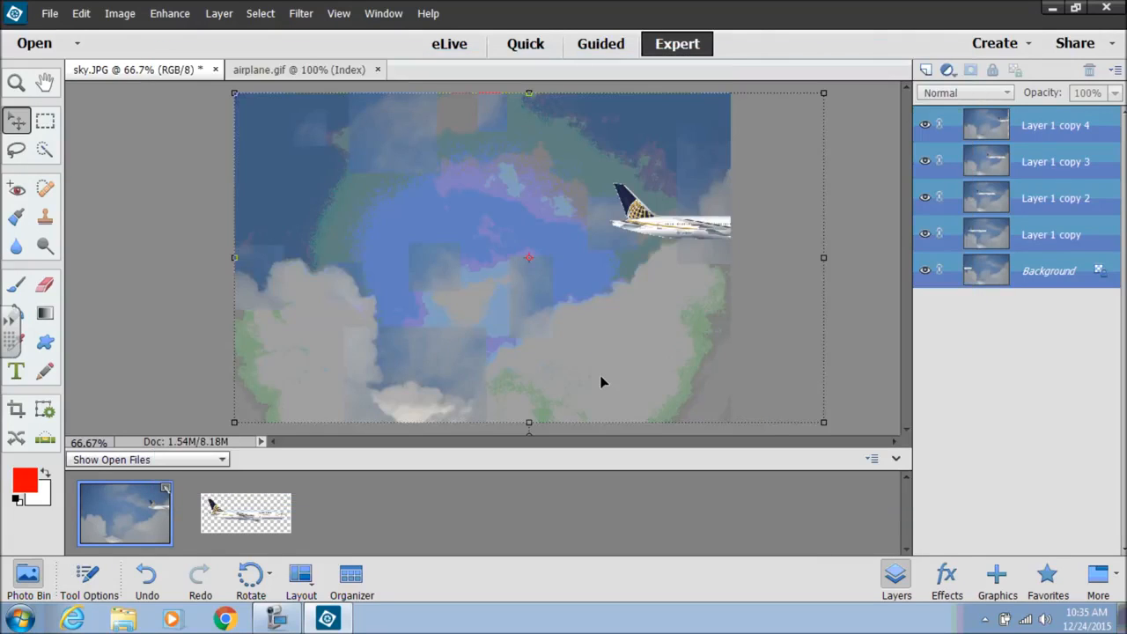
left_click(49, 13)
left_click(69, 173)
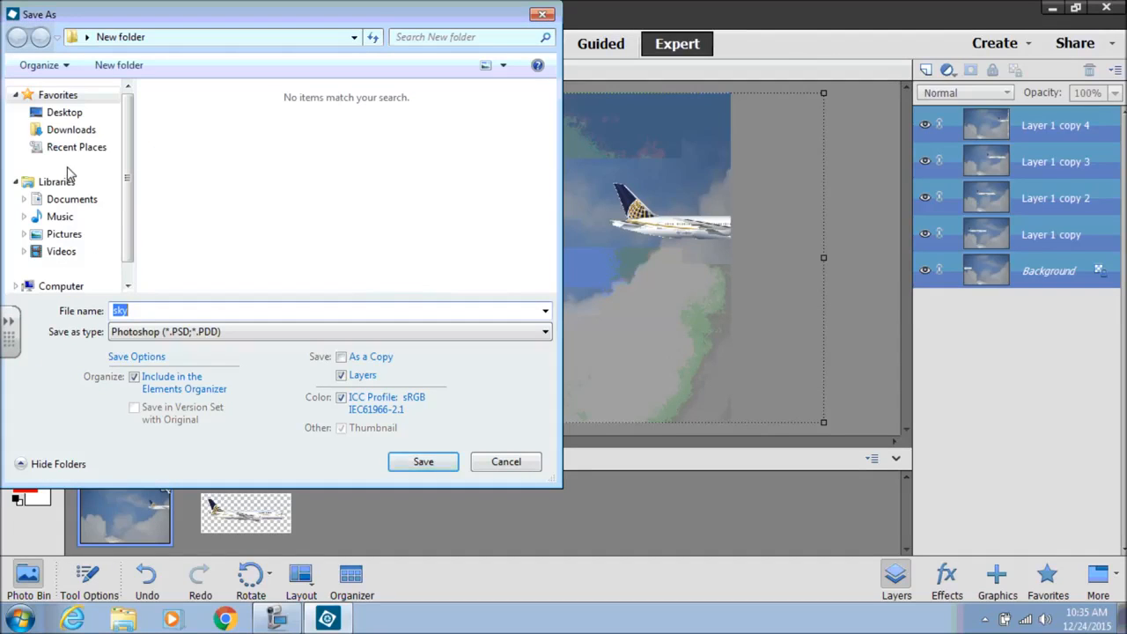
left_click(66, 113)
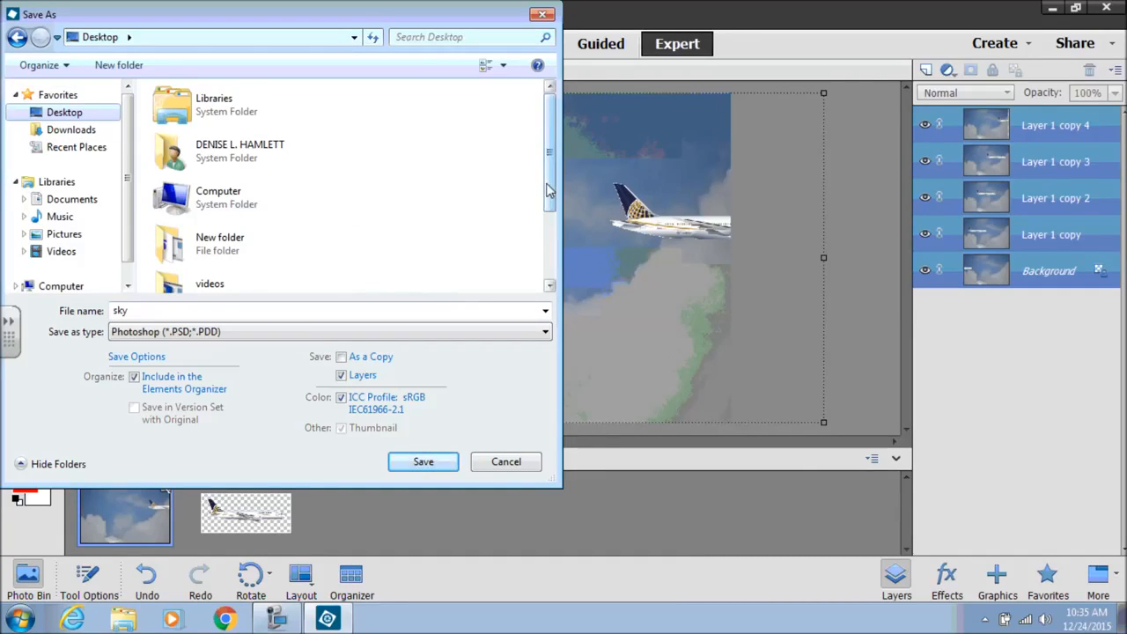
left_click(510, 466)
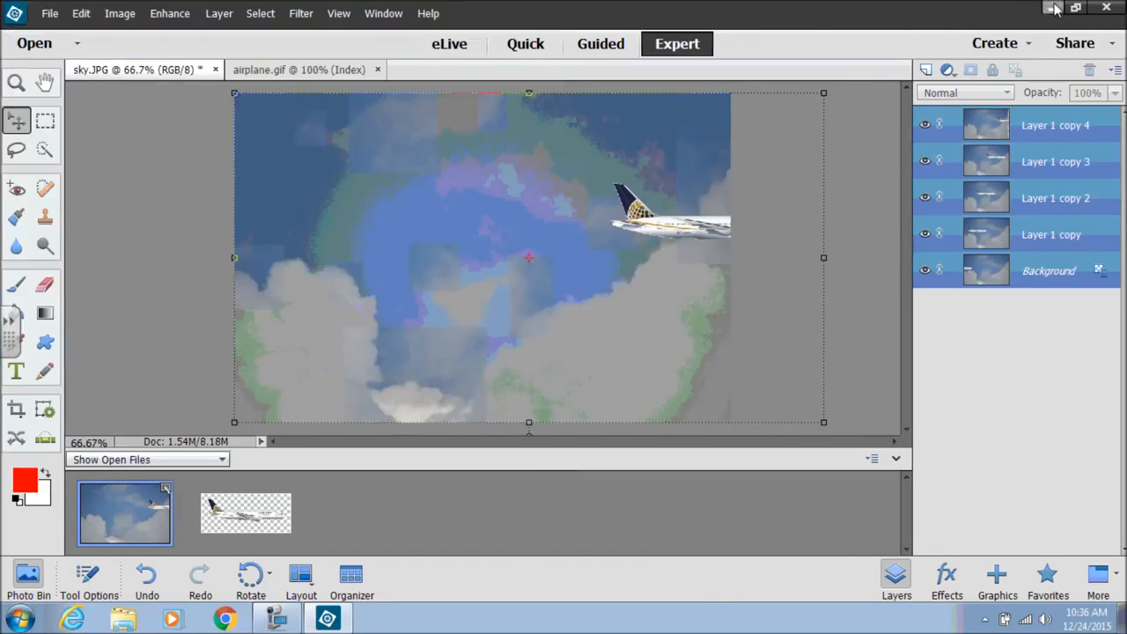
Switch to the desktop, open the exported airplane GIF to watch it play, and close the browser window.
left_click(1054, 8)
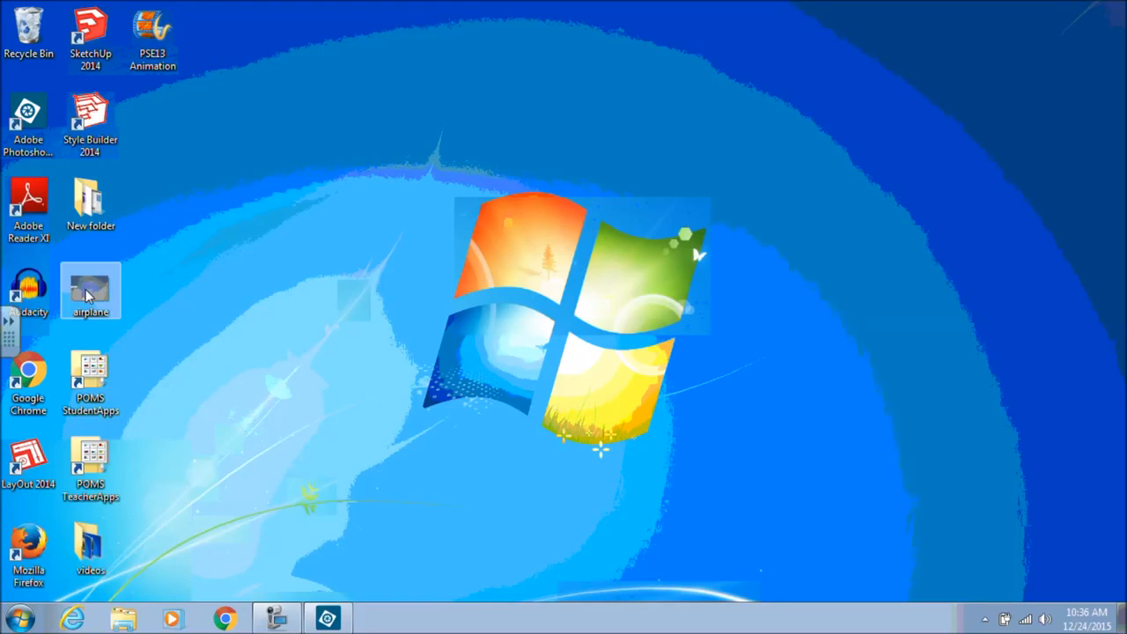
double_click(86, 295)
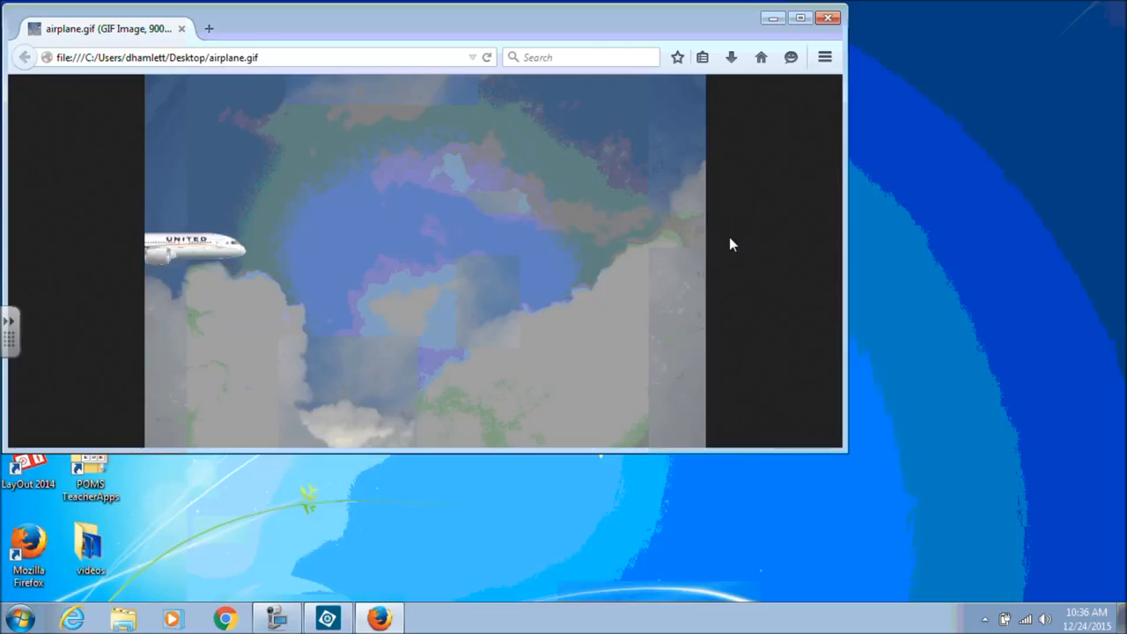
left_click(829, 18)
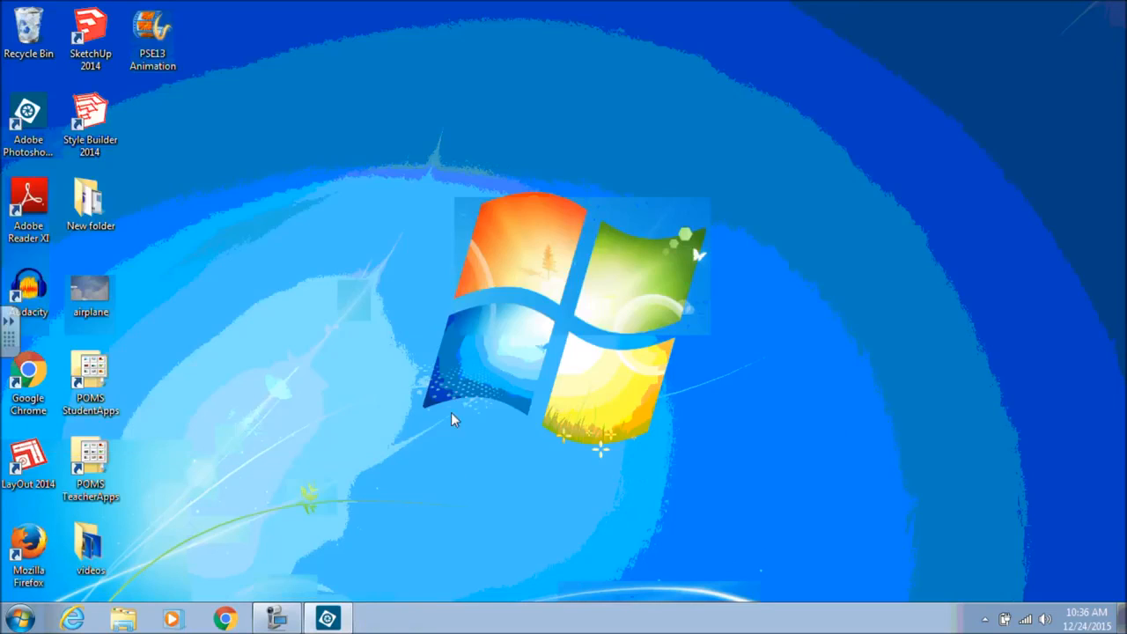
Return to Photoshop Elements and close both airplane.gif and sky.JPG without saving the changes.
left_click(327, 618)
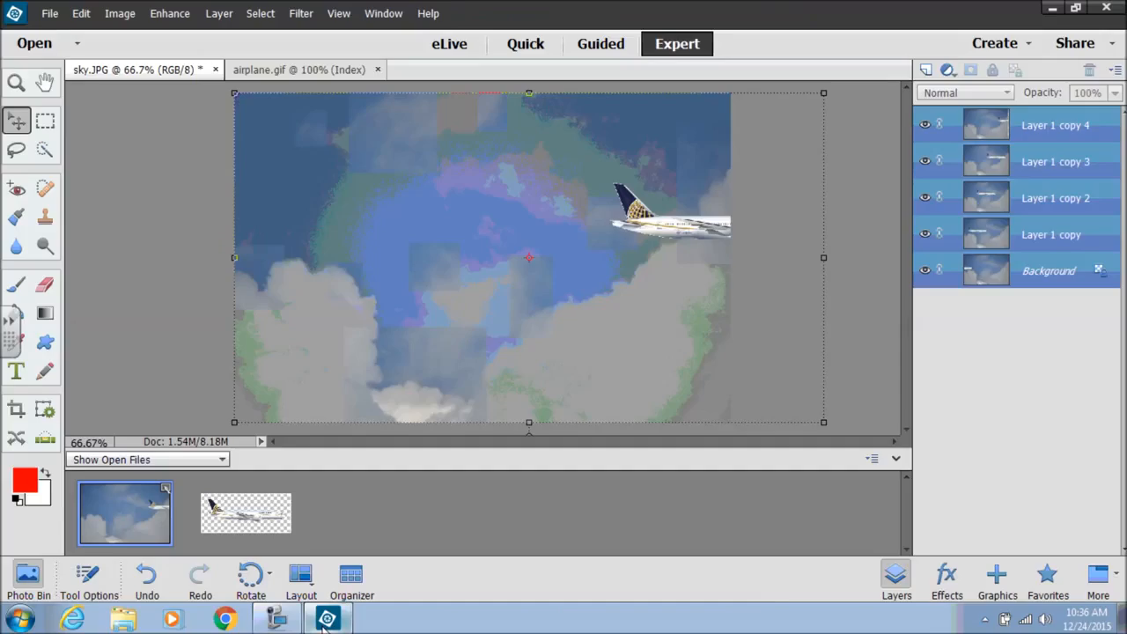
left_click(377, 69)
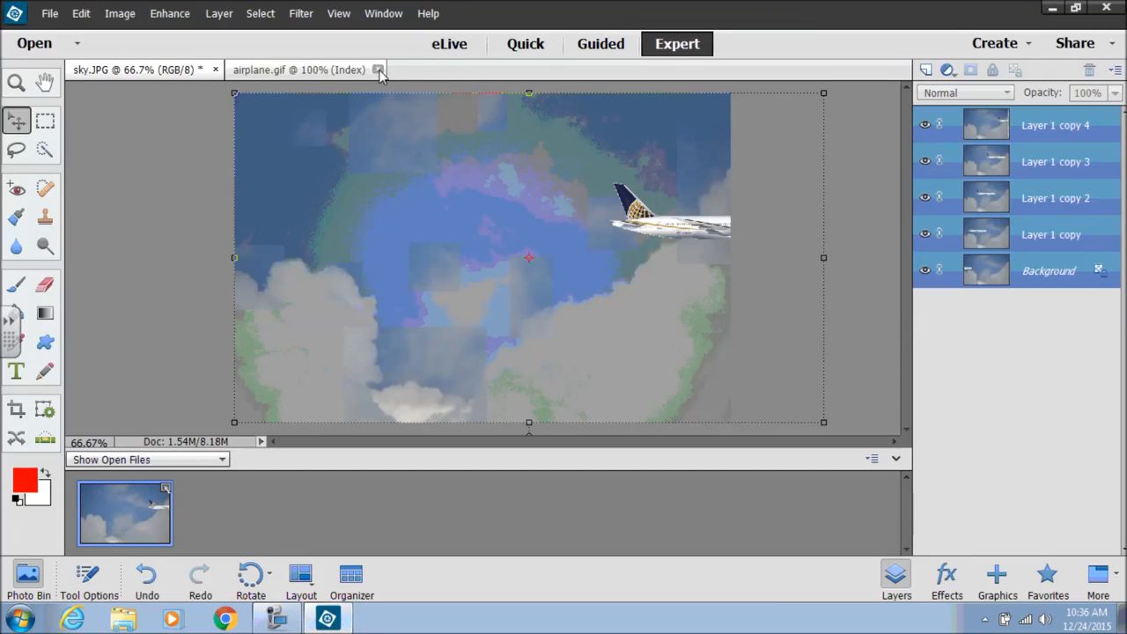
left_click(217, 69)
left_click(588, 247)
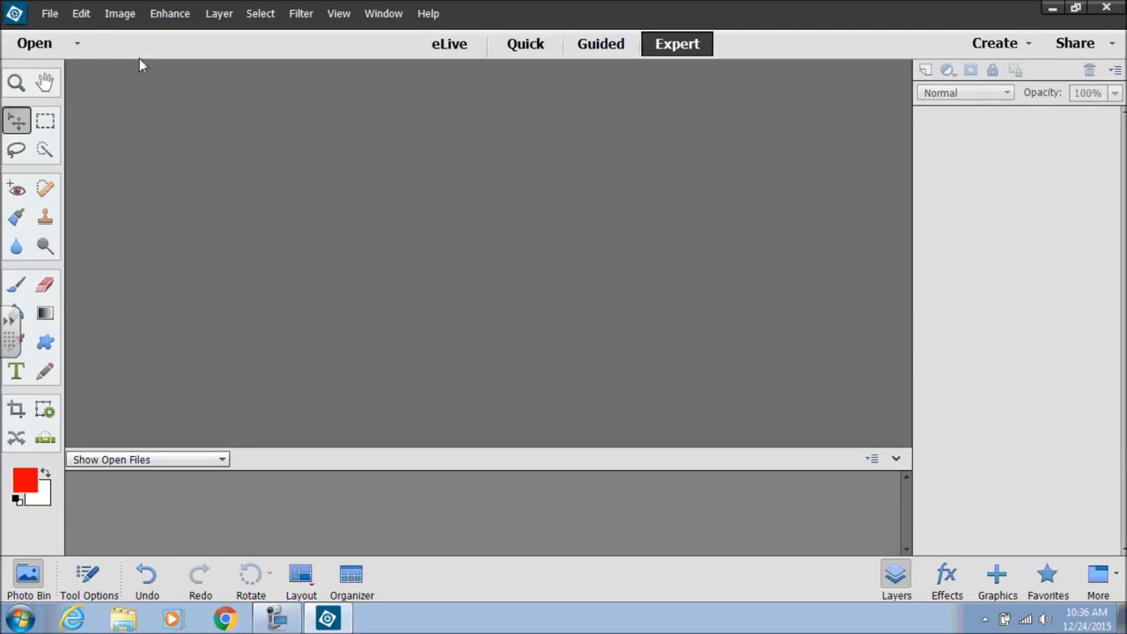
Create a blank 3 x 3 inch RGB document at 300 pixels/inch with transparent background, named countdown.
left_click(51, 15)
mouse_move(55, 33)
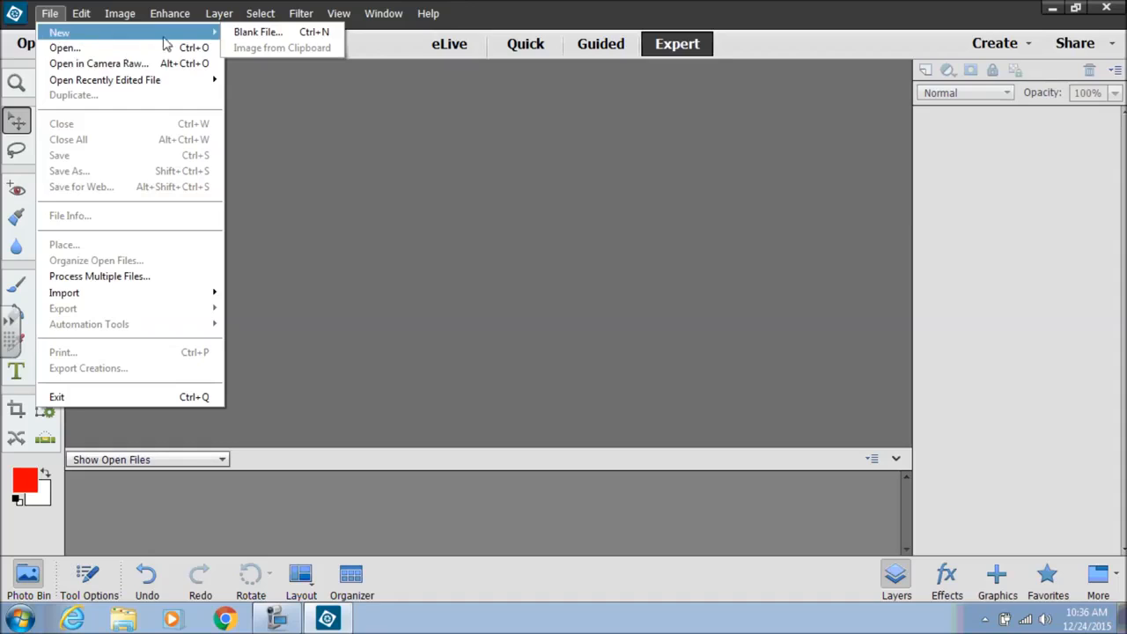
left_click(251, 33)
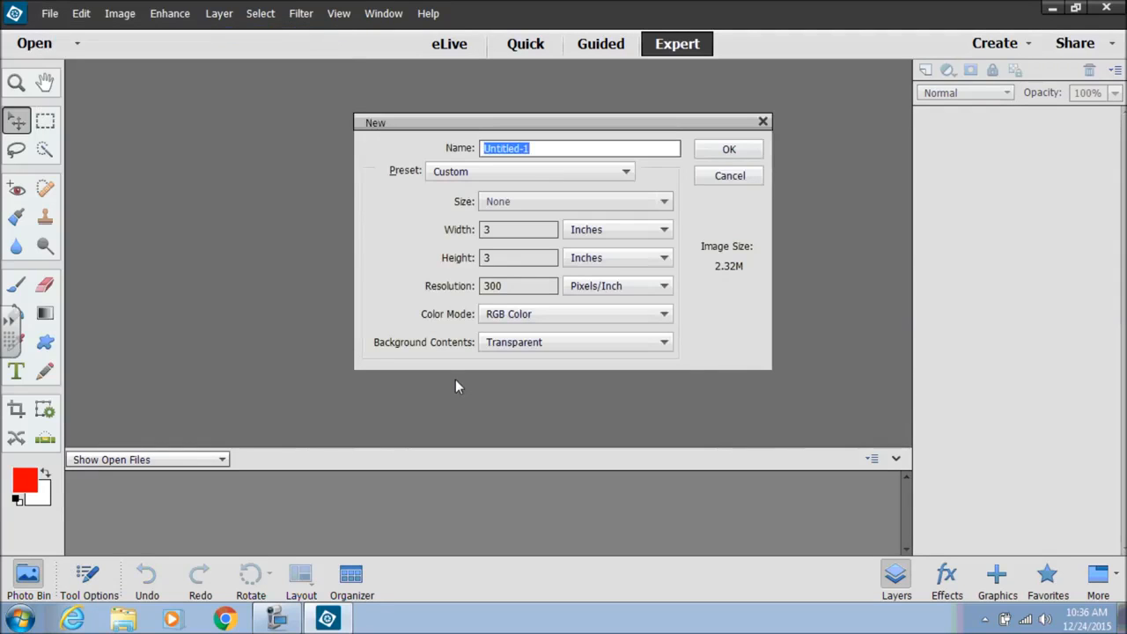
left_click(468, 382)
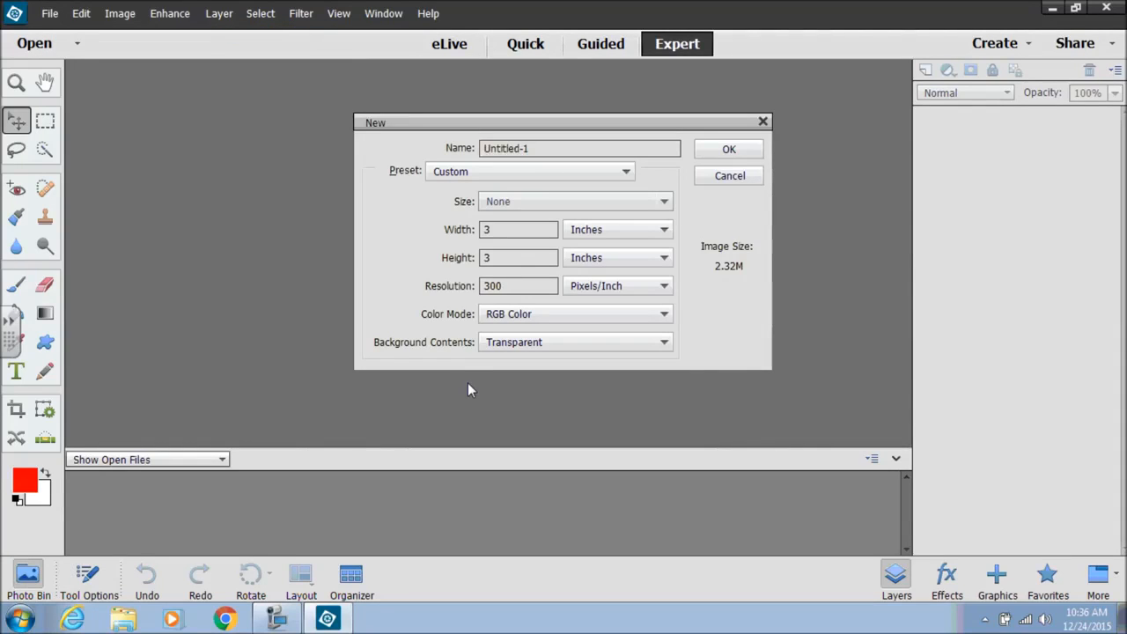
left_click(536, 148)
left_click_drag(536, 148, 383, 148)
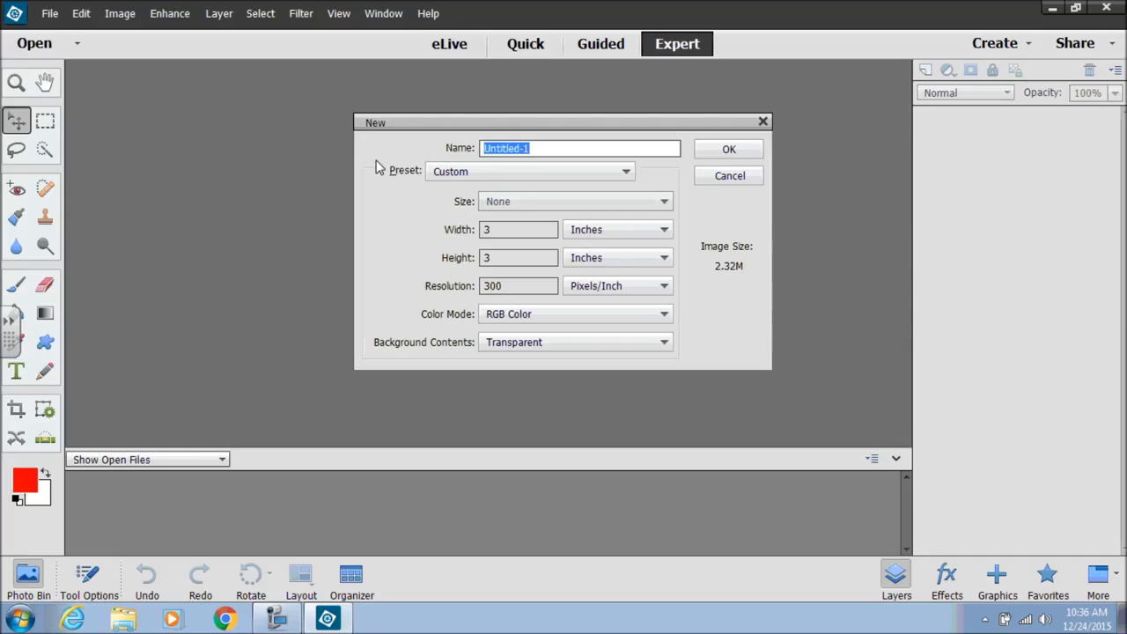
type("countdown")
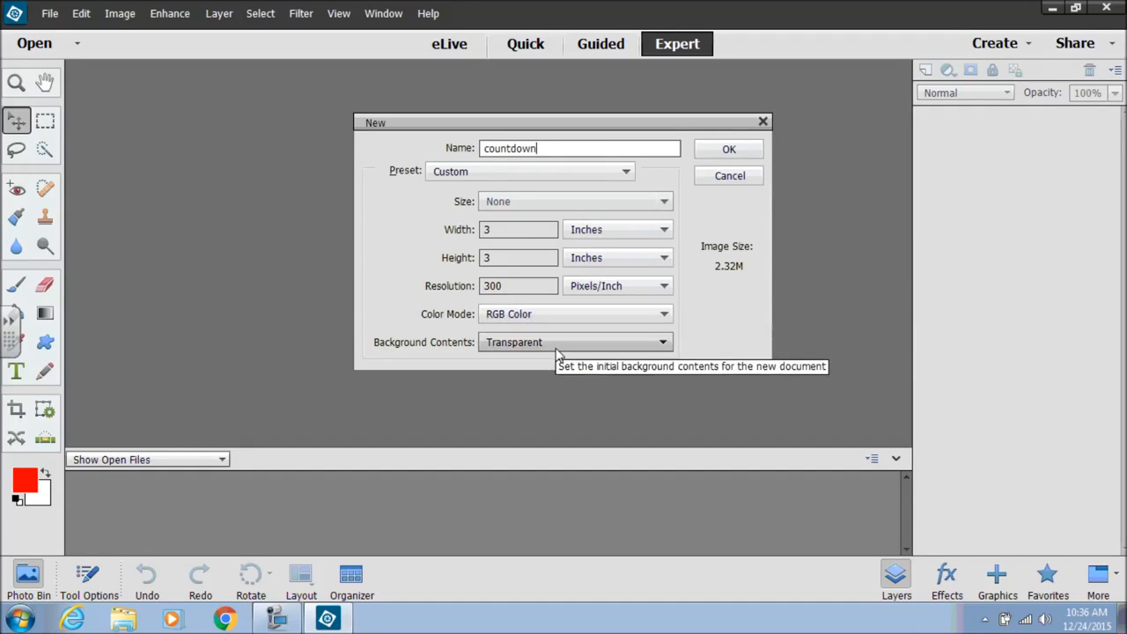
left_click(730, 149)
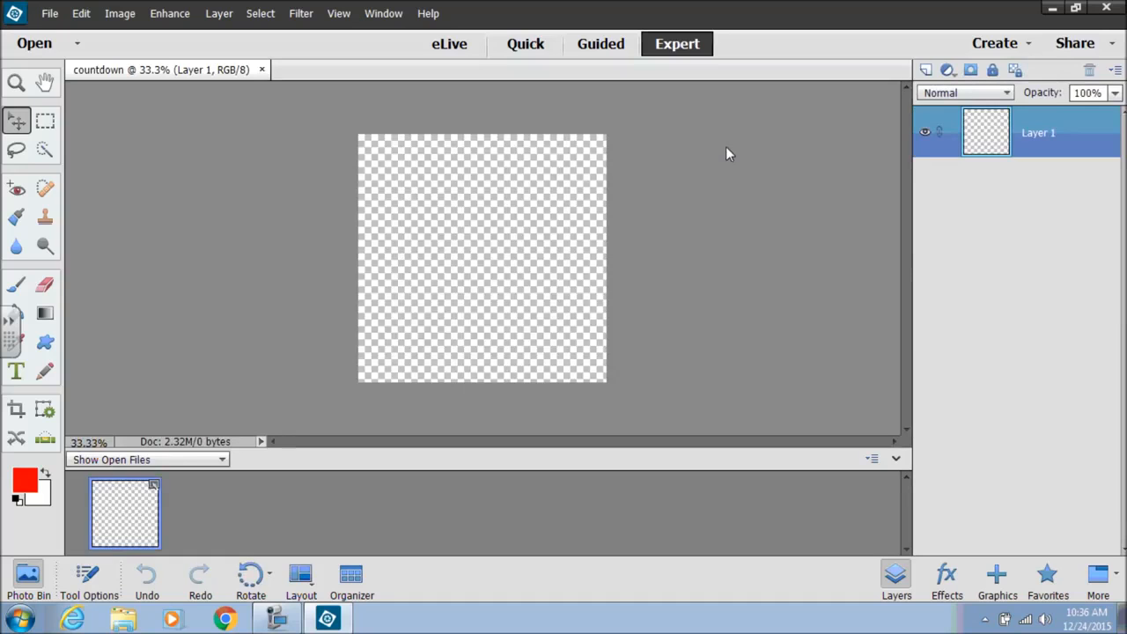
Add the number 5 as horizontal text near the canvas centre in blue 72 pt Gill Sans Ultra Bold.
left_click(17, 372)
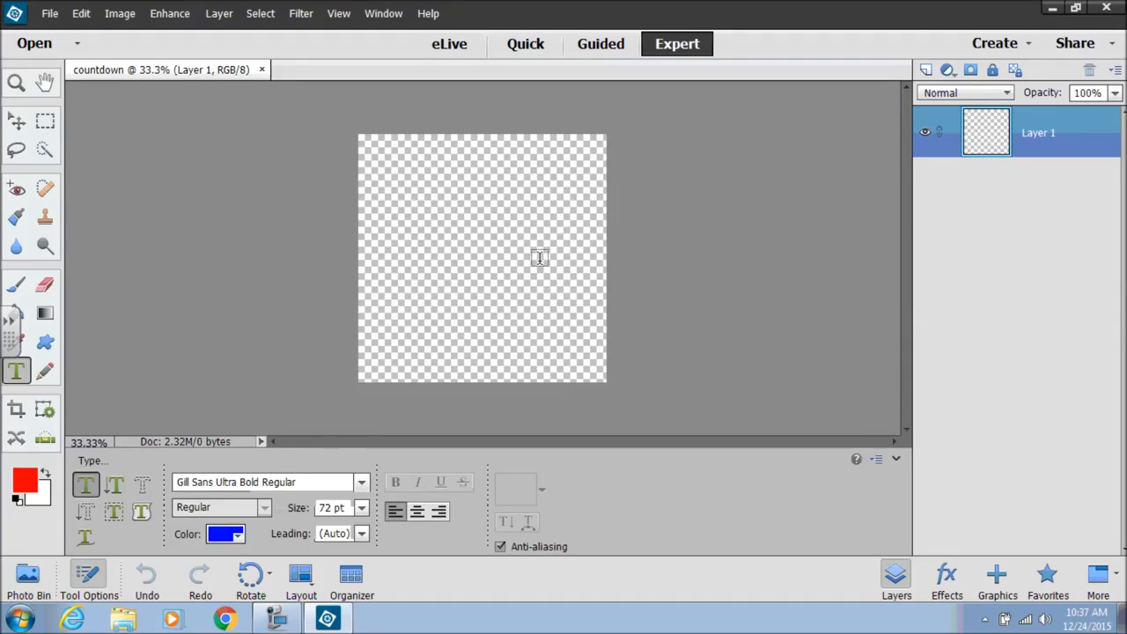
left_click(473, 256)
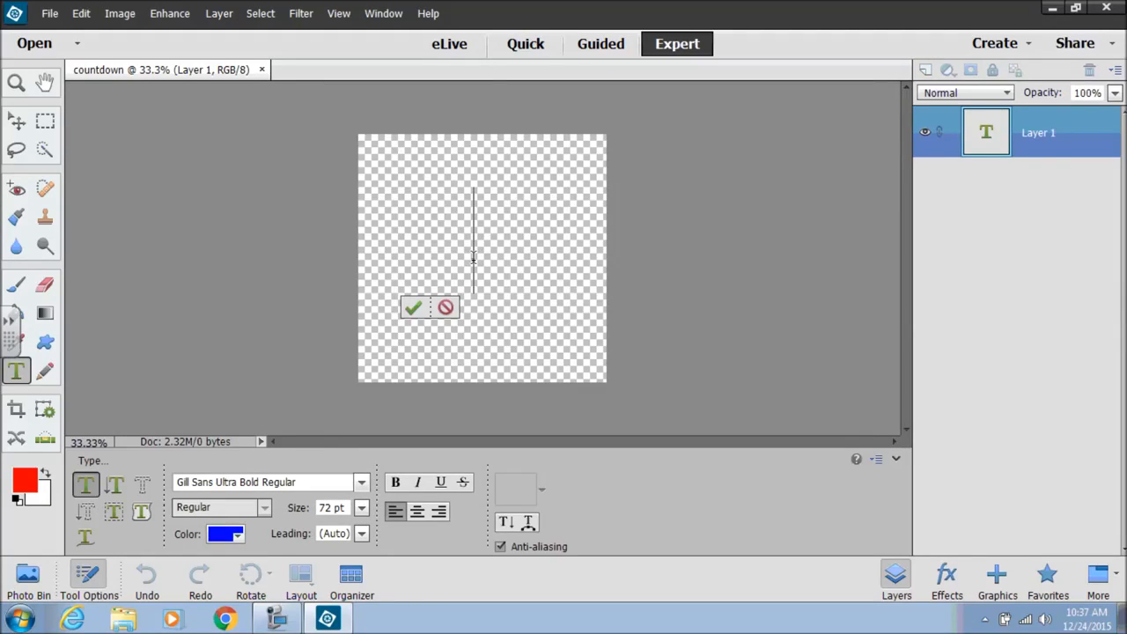
type("5")
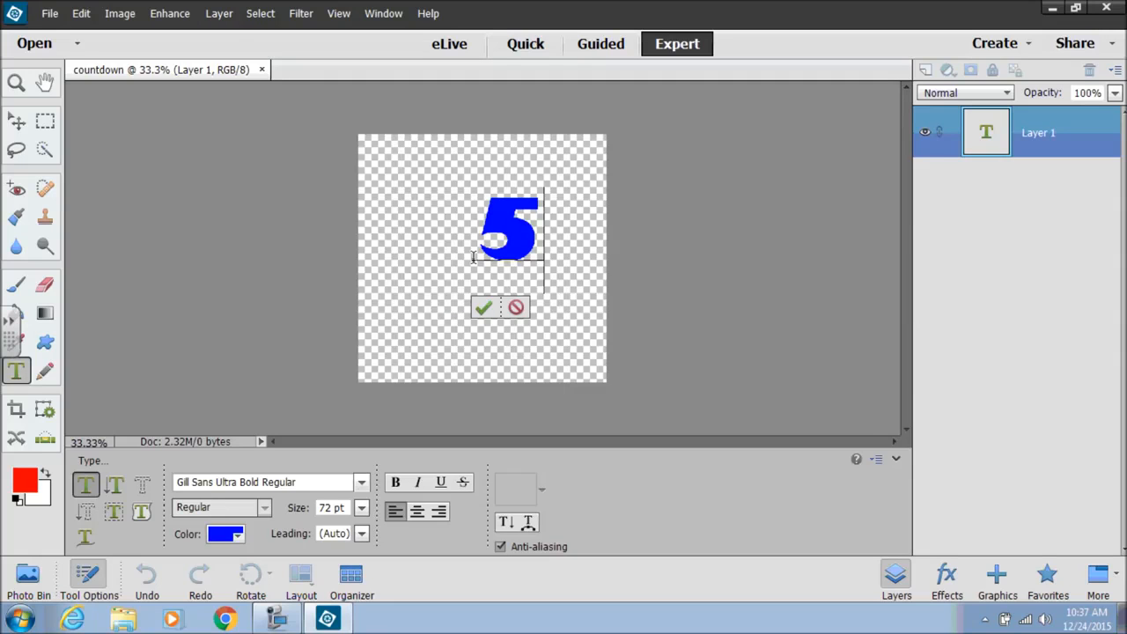
left_click(484, 306)
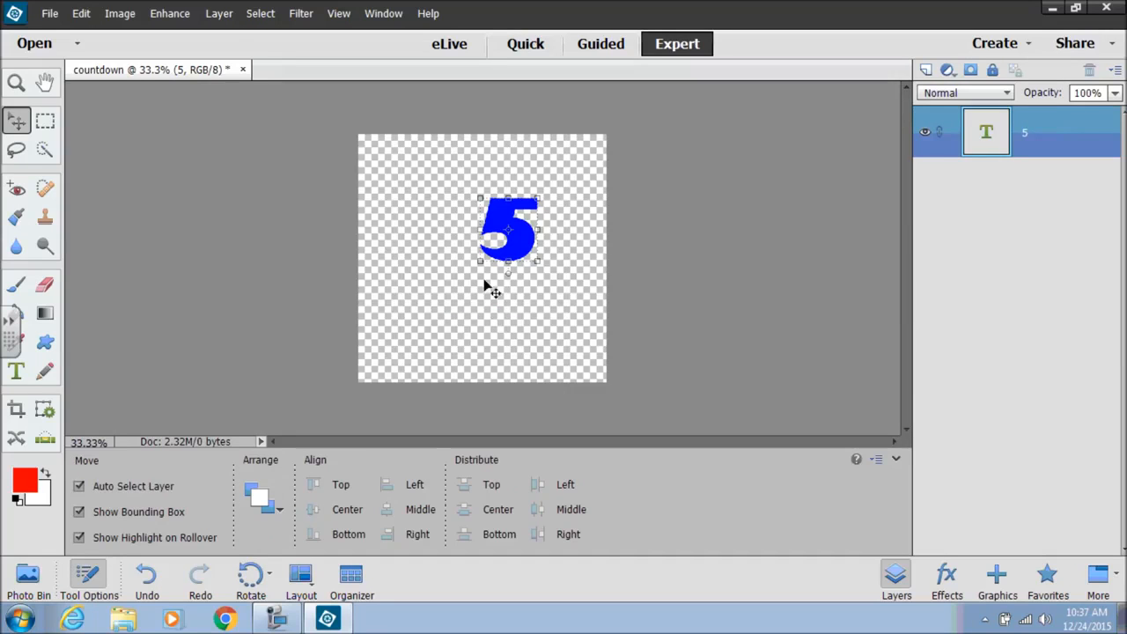
Scale the number 5 to about 150% and reposition it in the centre of the canvas.
left_click_drag(481, 262, 428, 331)
left_click_drag(499, 220, 535, 171)
left_click_drag(474, 254, 479, 270)
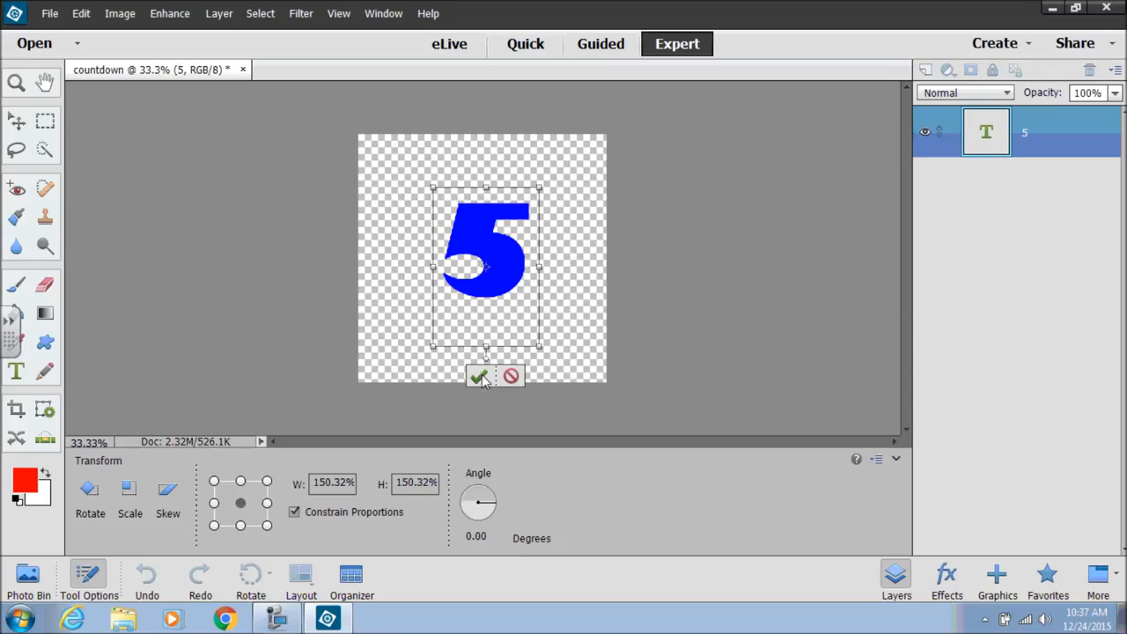
left_click(479, 377)
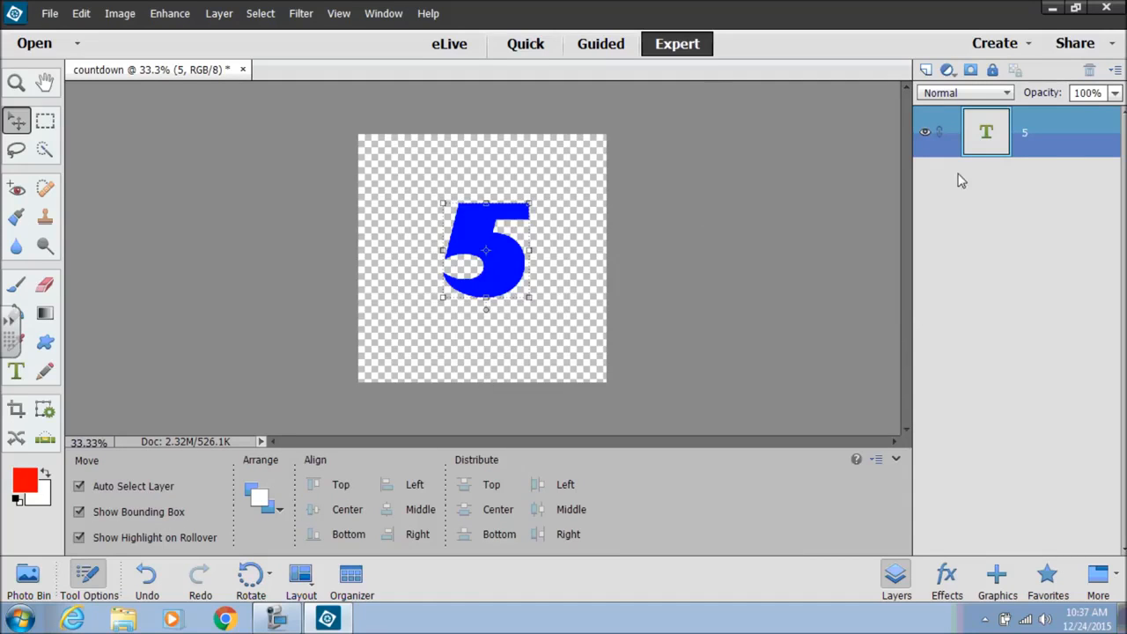
Duplicate the 5 text layer four times within the countdown document, keeping the default copy names.
right_click(1058, 147)
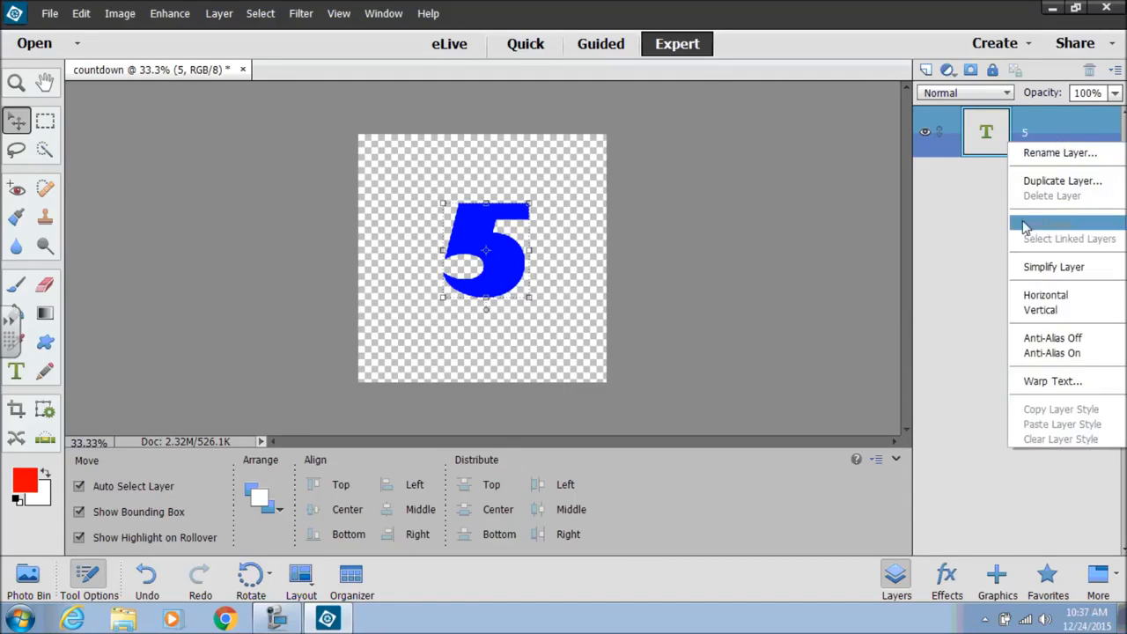
left_click(1056, 181)
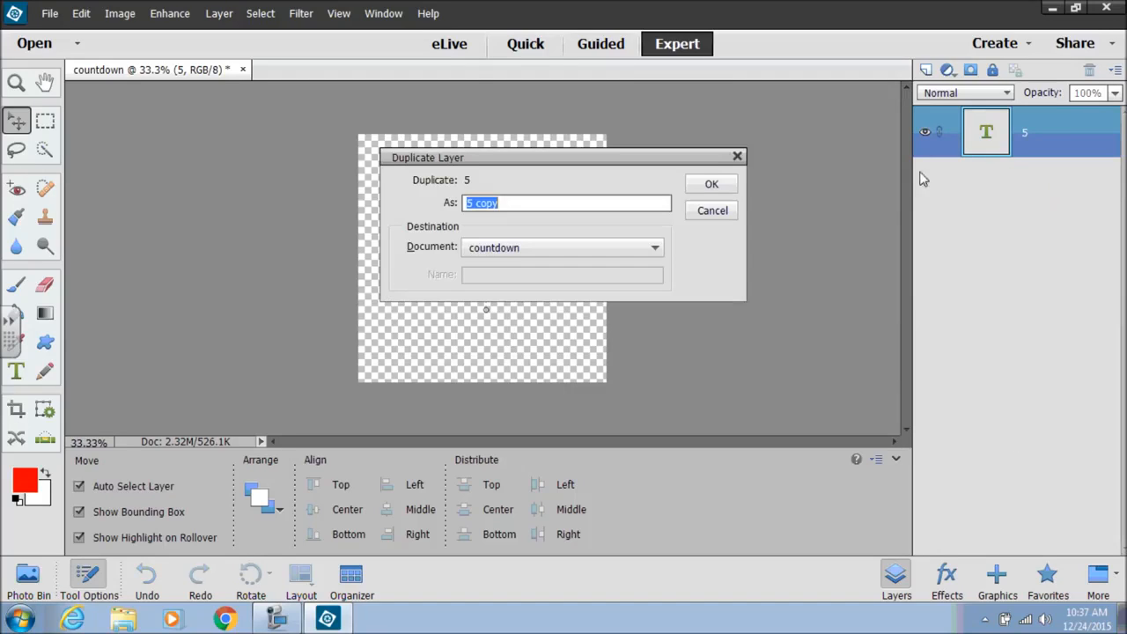
left_click(712, 184)
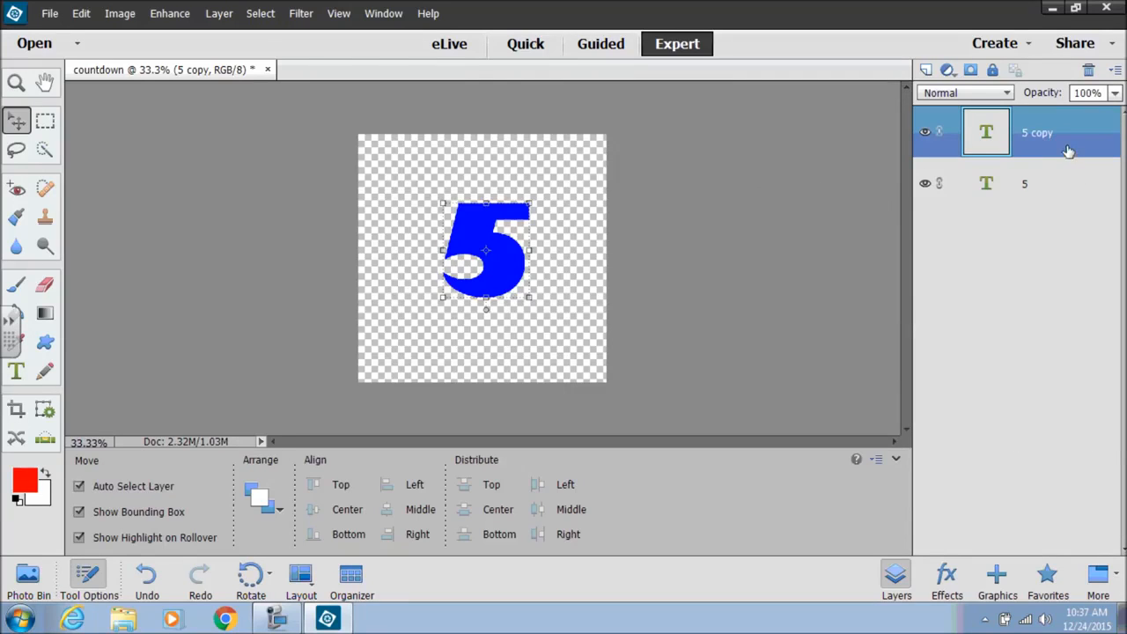
right_click(1062, 146)
left_click(1061, 185)
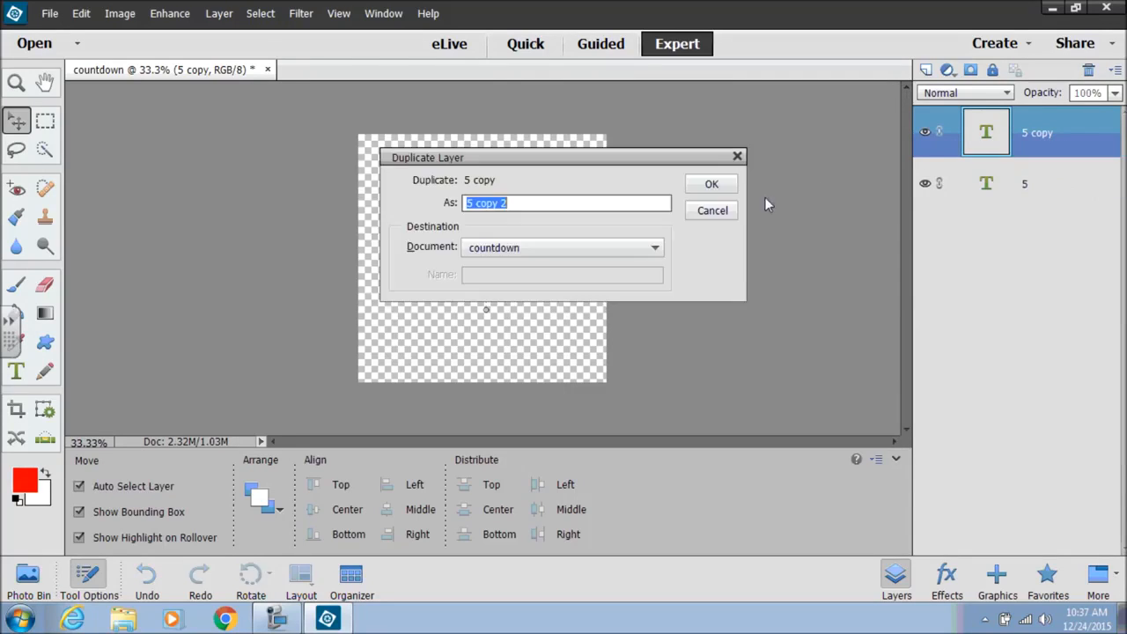
left_click(712, 184)
right_click(1048, 151)
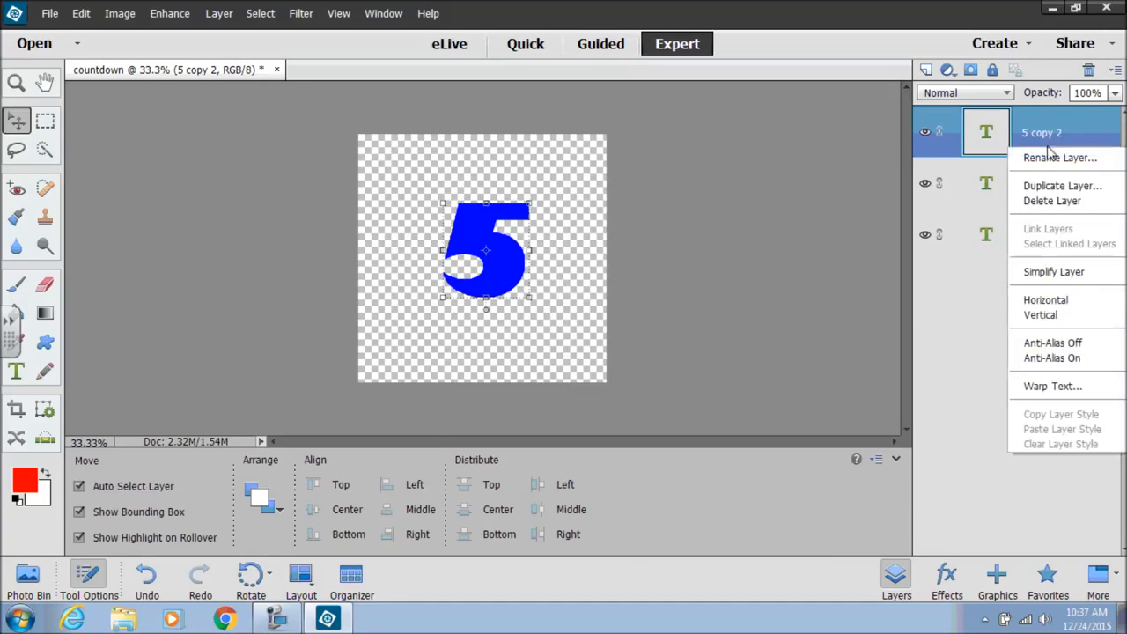
left_click(1037, 187)
left_click(712, 184)
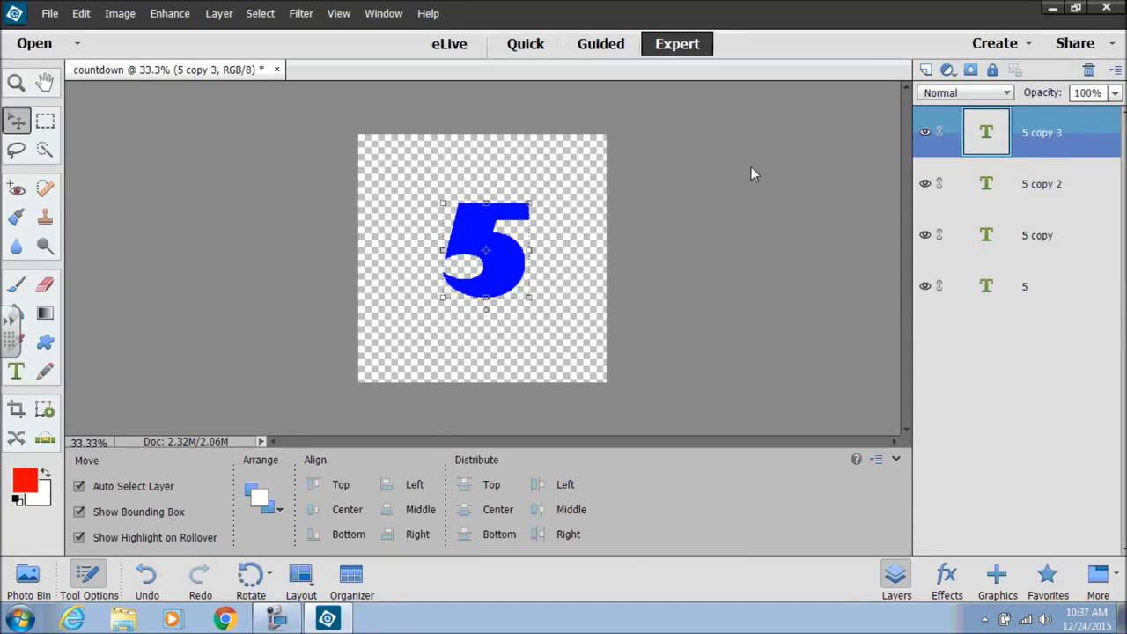
right_click(1060, 152)
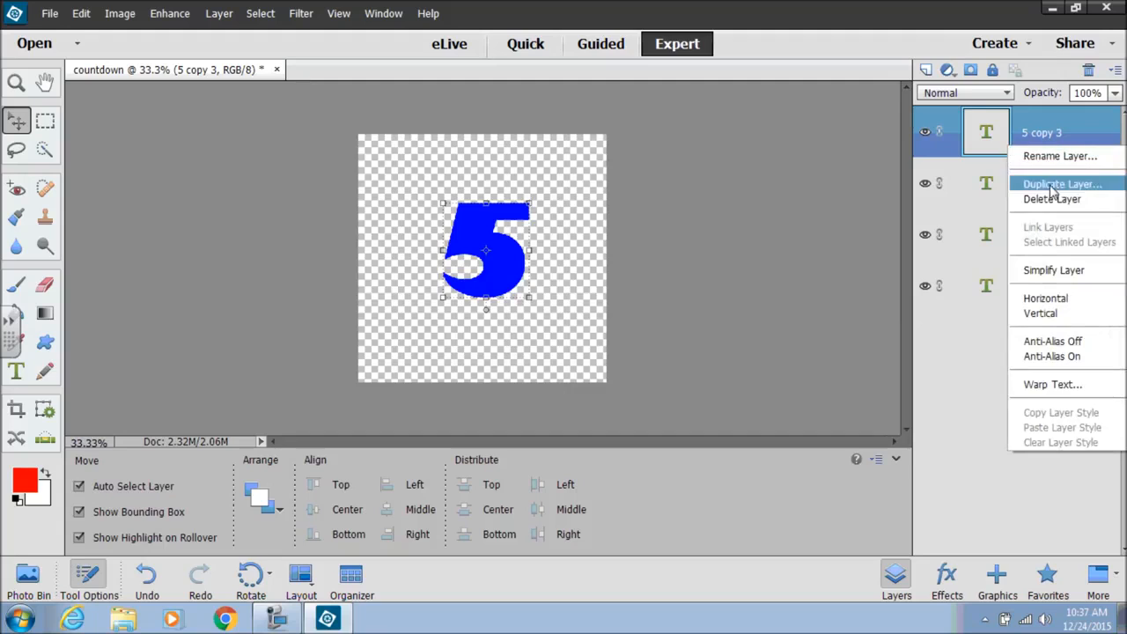
left_click(1023, 186)
left_click(715, 184)
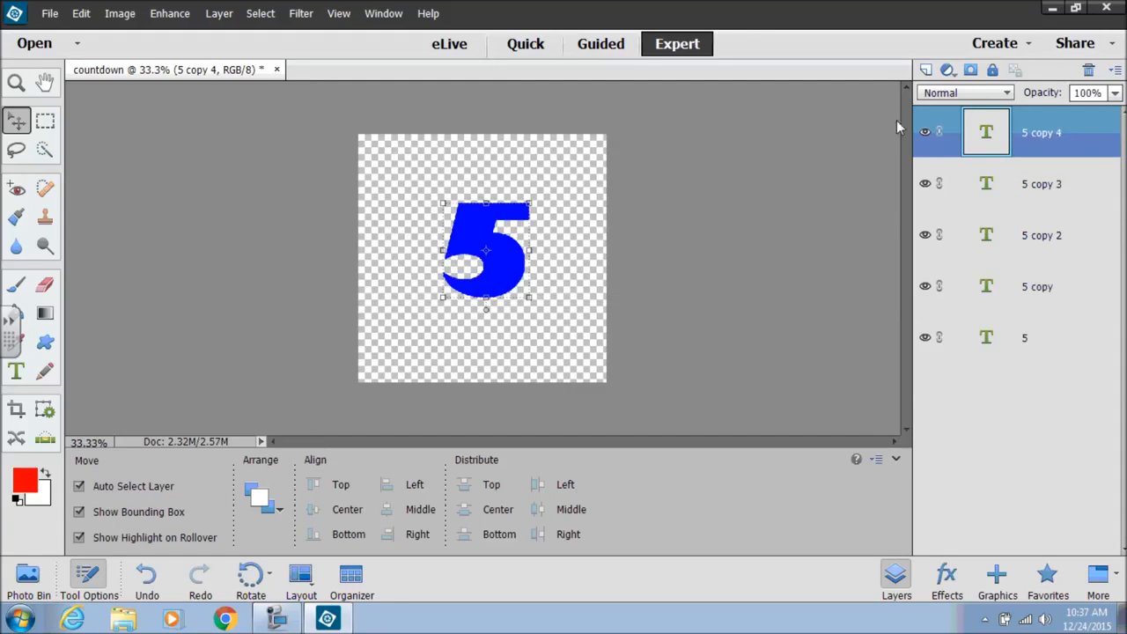
Hide the text layers other than 5 copy.
left_click(925, 132)
left_click(925, 184)
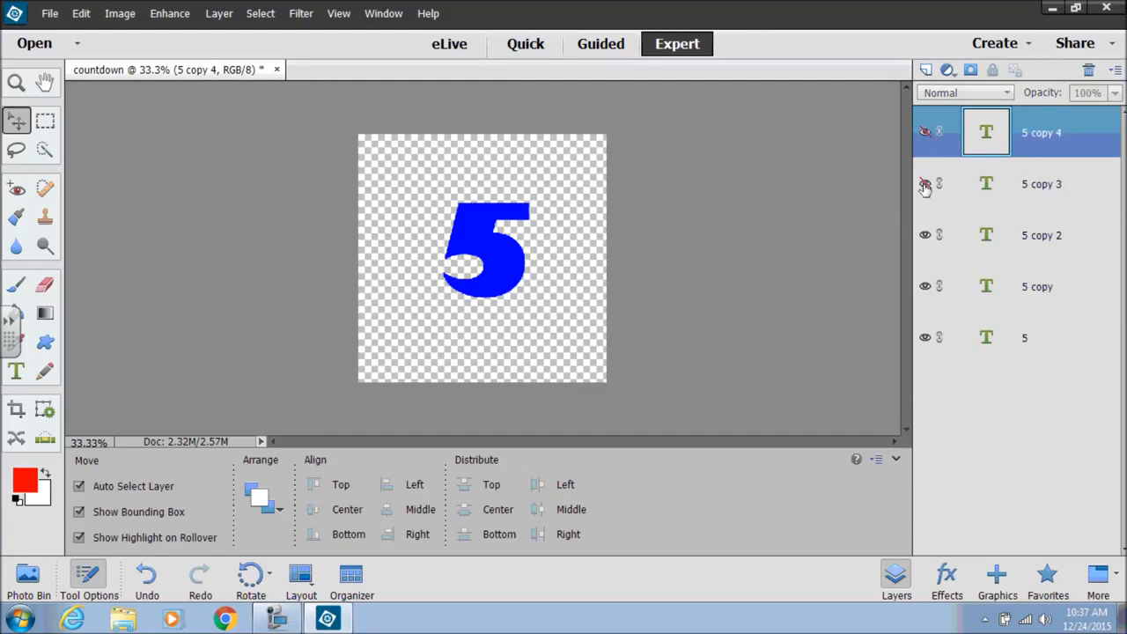
left_click(924, 236)
Replace the number in the 5 copy text layer with 4.
left_click(20, 371)
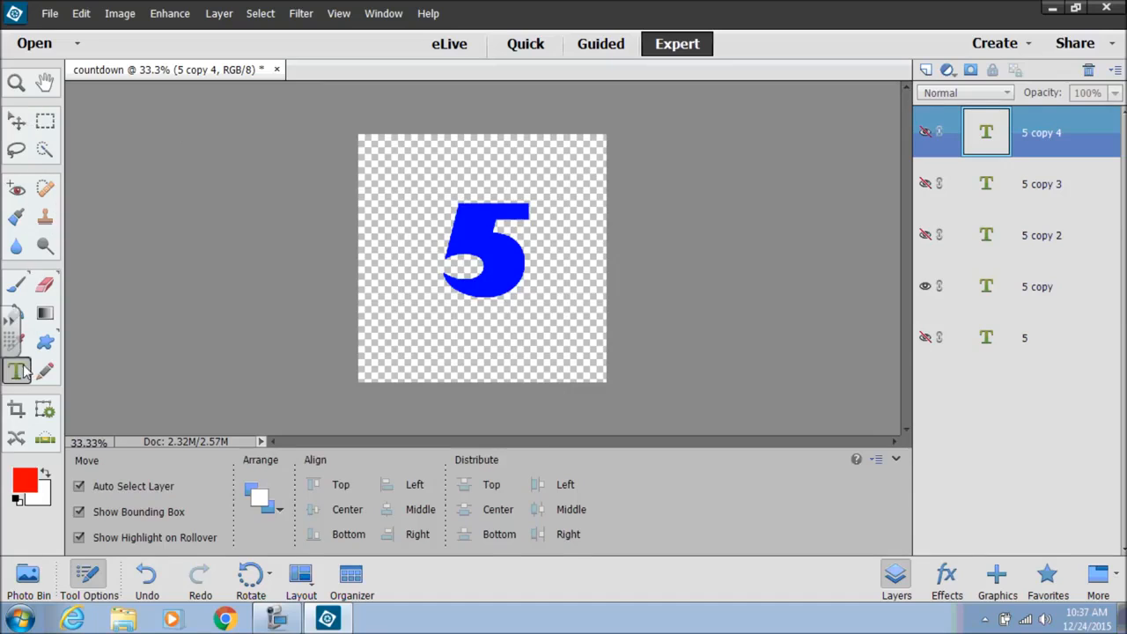
left_click(535, 255)
double_click(472, 266)
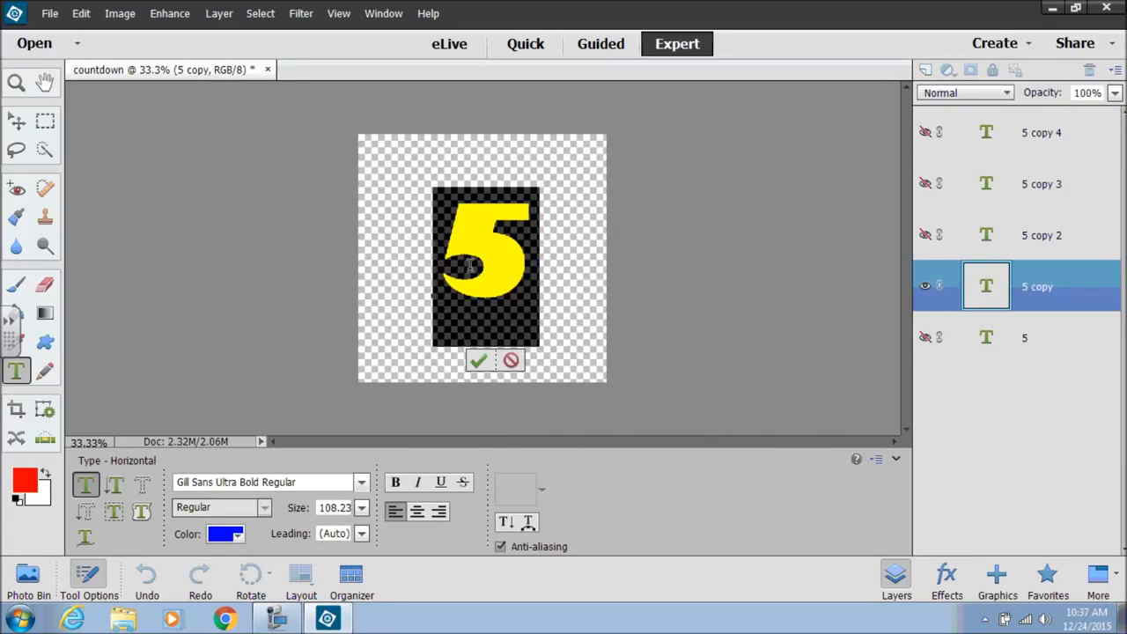
type("4")
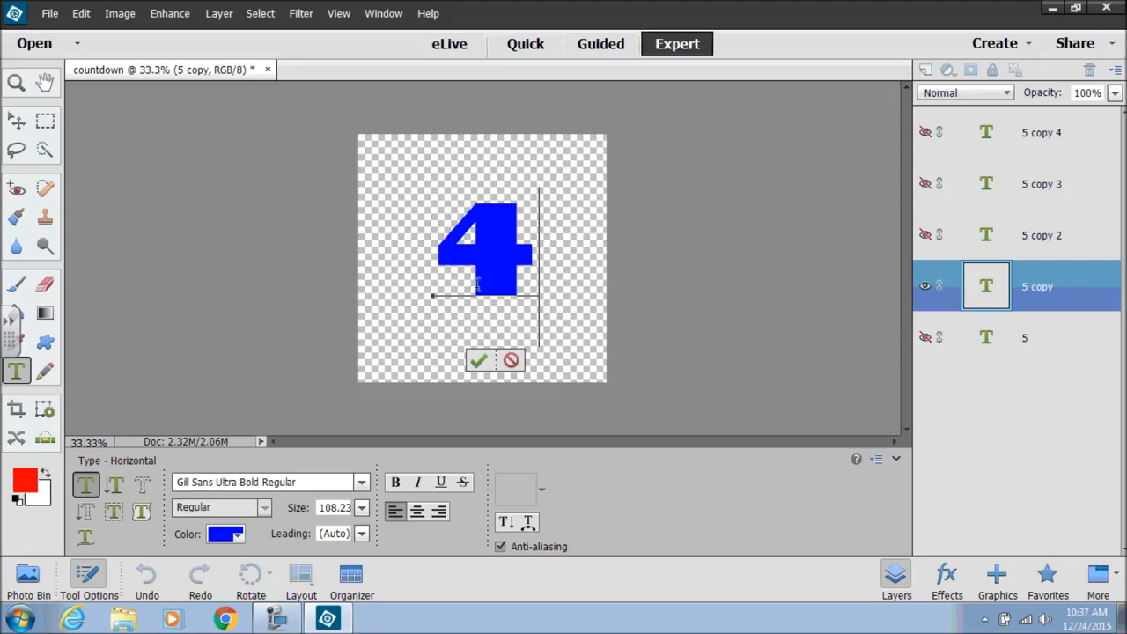
left_click(478, 361)
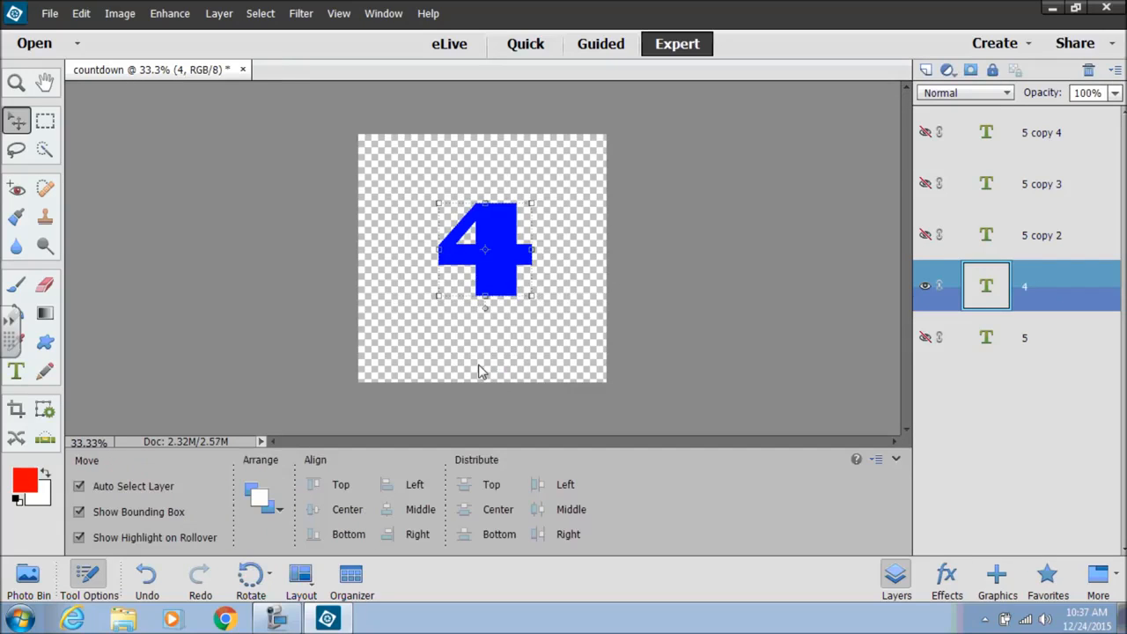
Show only the 5 copy 2 text layer, hiding the 4 layer, and replace its number with 3.
left_click(926, 235)
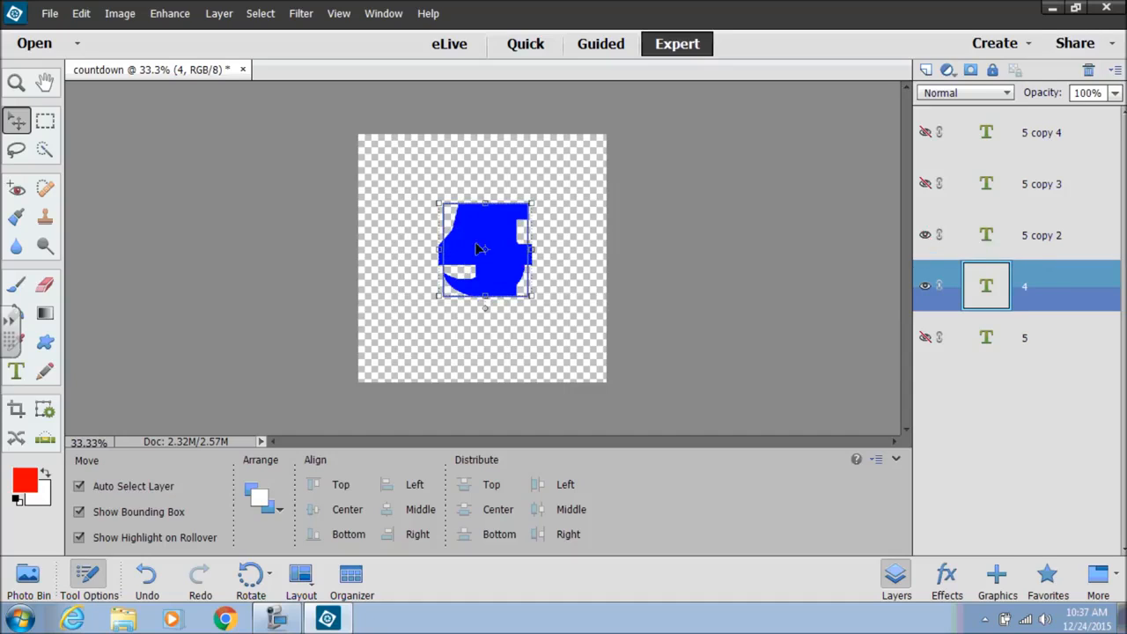
left_click(926, 287)
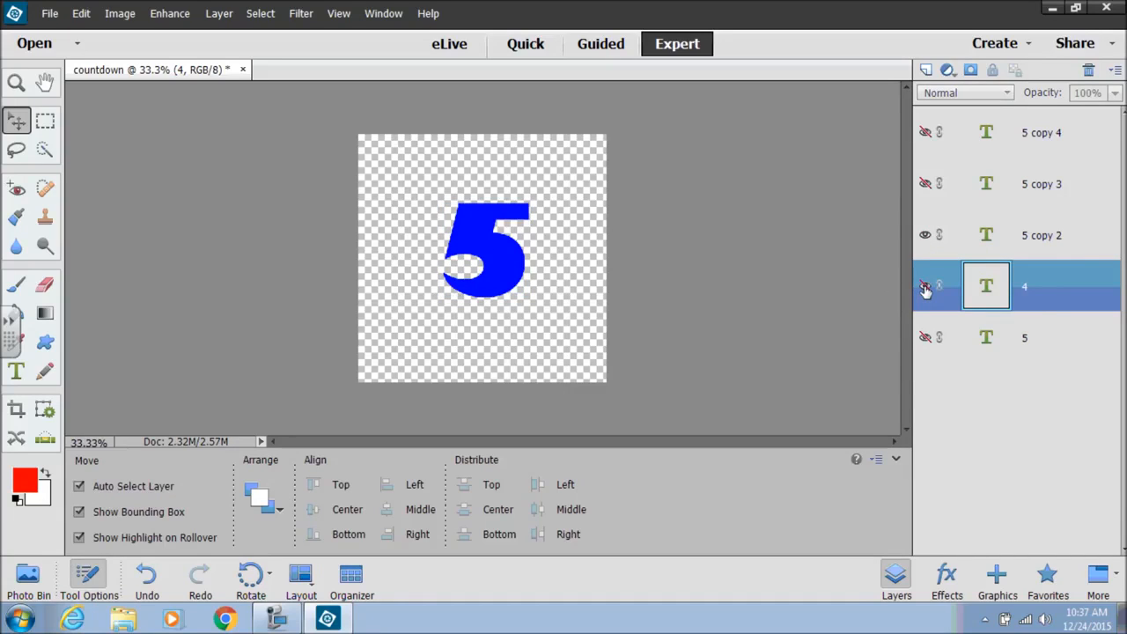
left_click(19, 374)
double_click(520, 272)
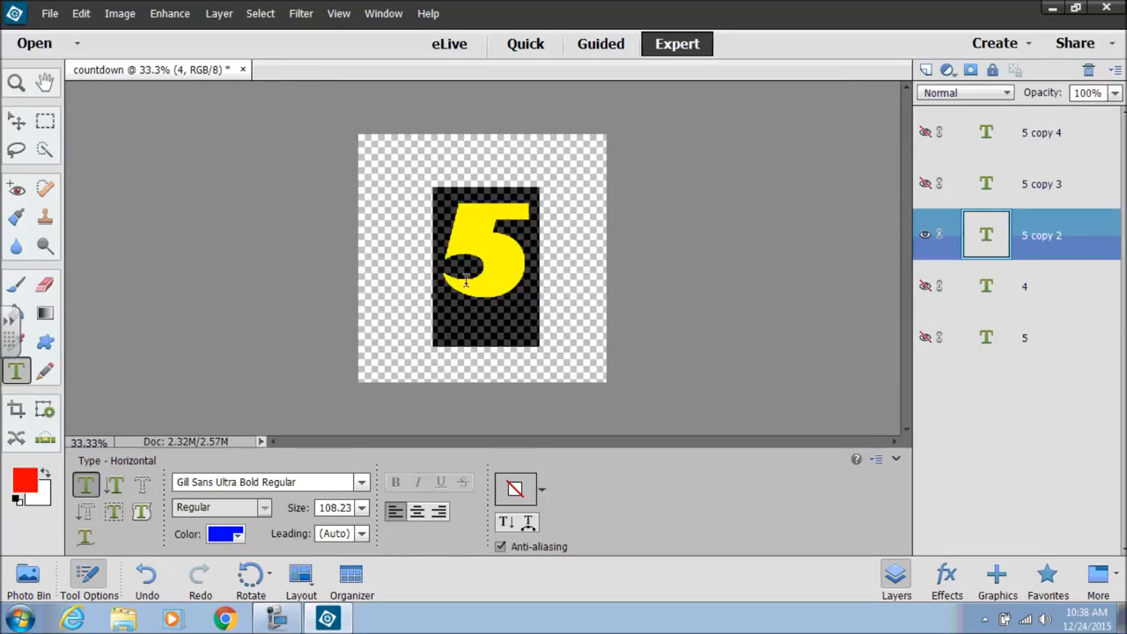
type("3")
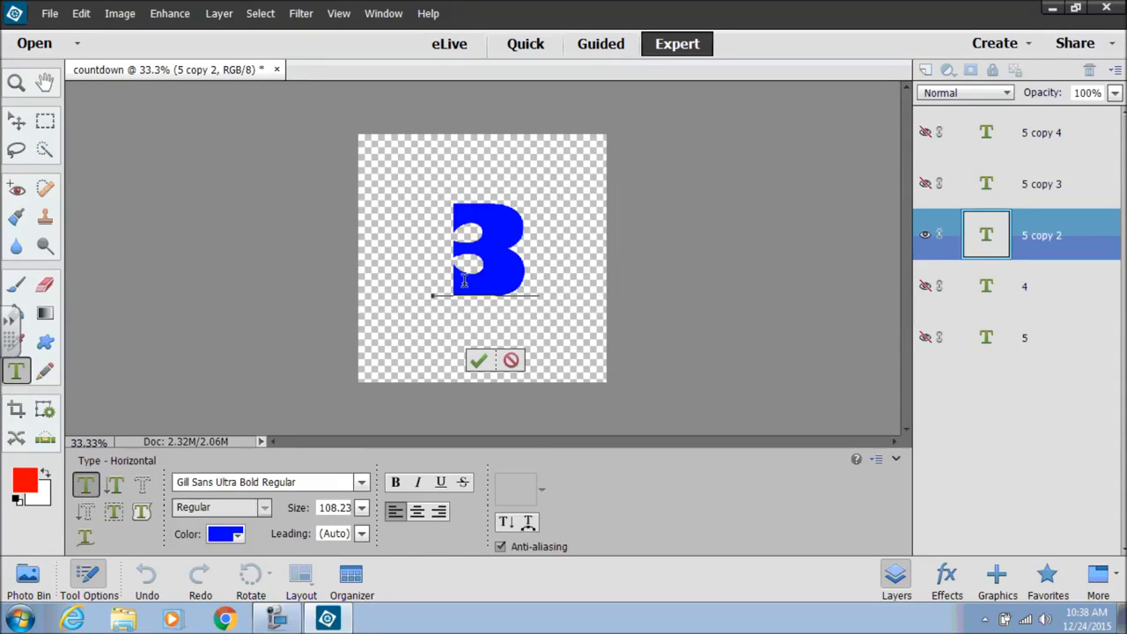
left_click(478, 359)
key("v")
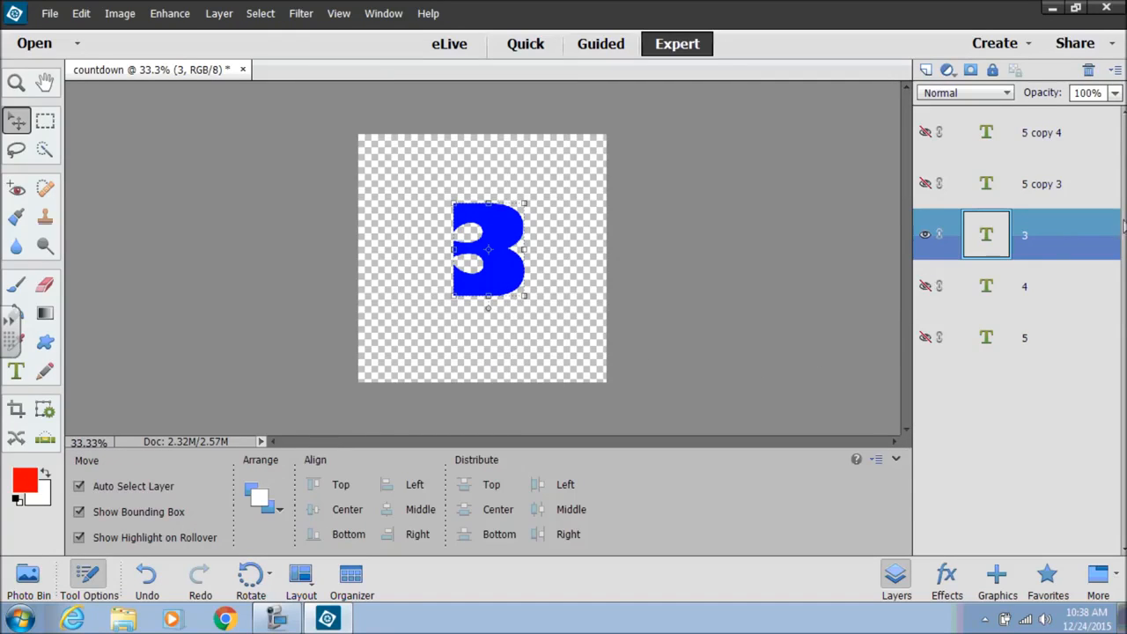
Show the 5 copy 3 text layer in place of the 3 layer and replace its number with 2.
left_click(926, 184)
left_click(926, 235)
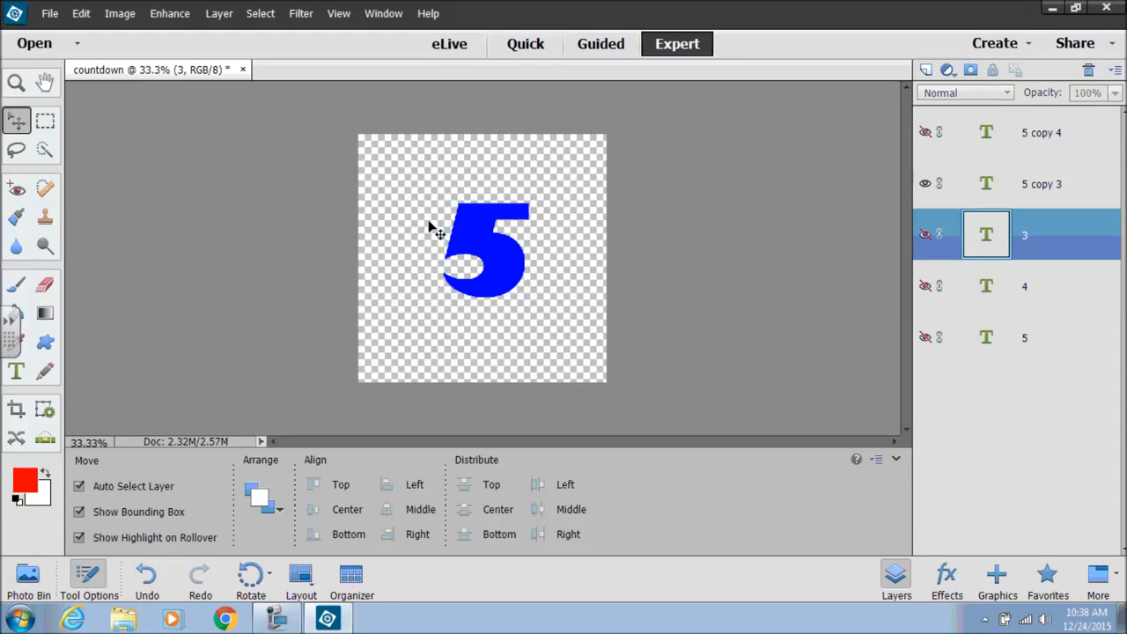
left_click(16, 373)
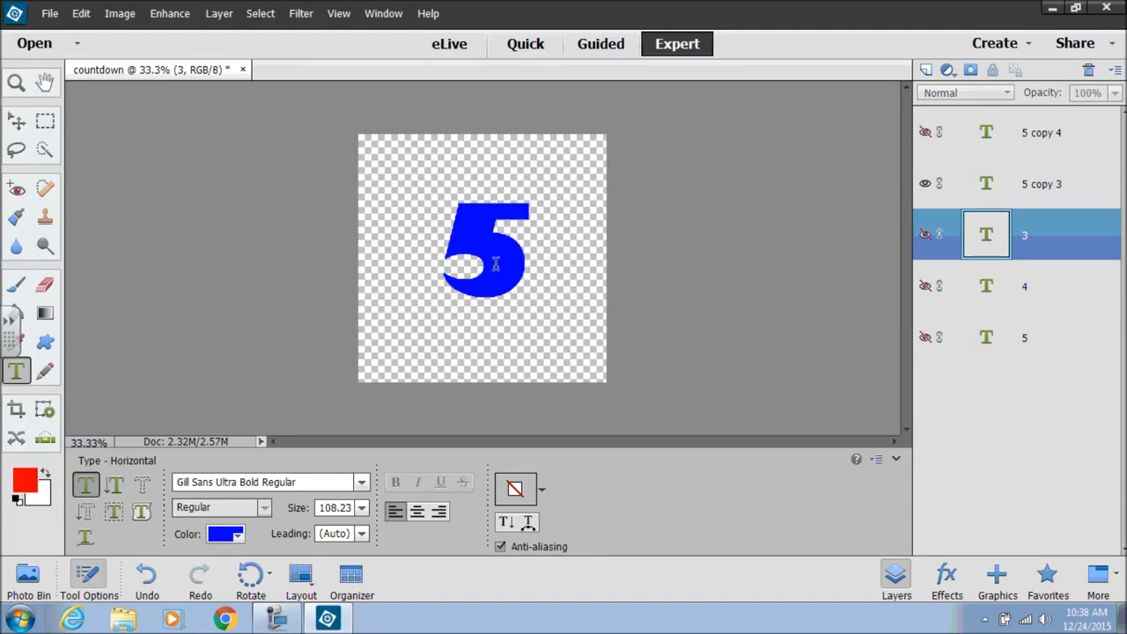
double_click(523, 269)
type("2")
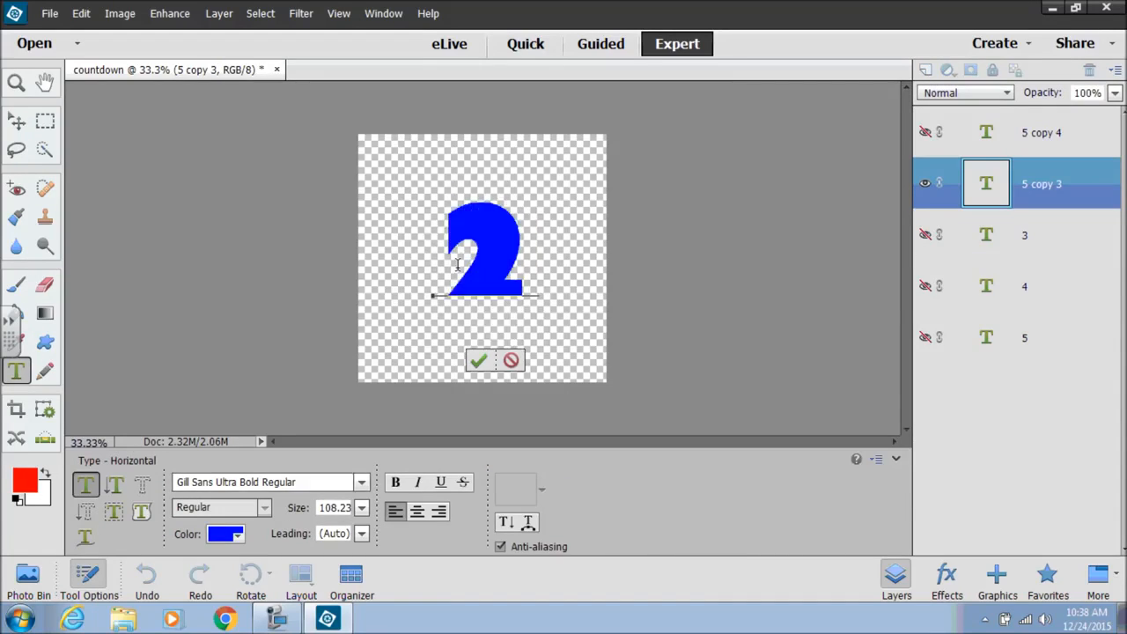
left_click(478, 360)
key("v")
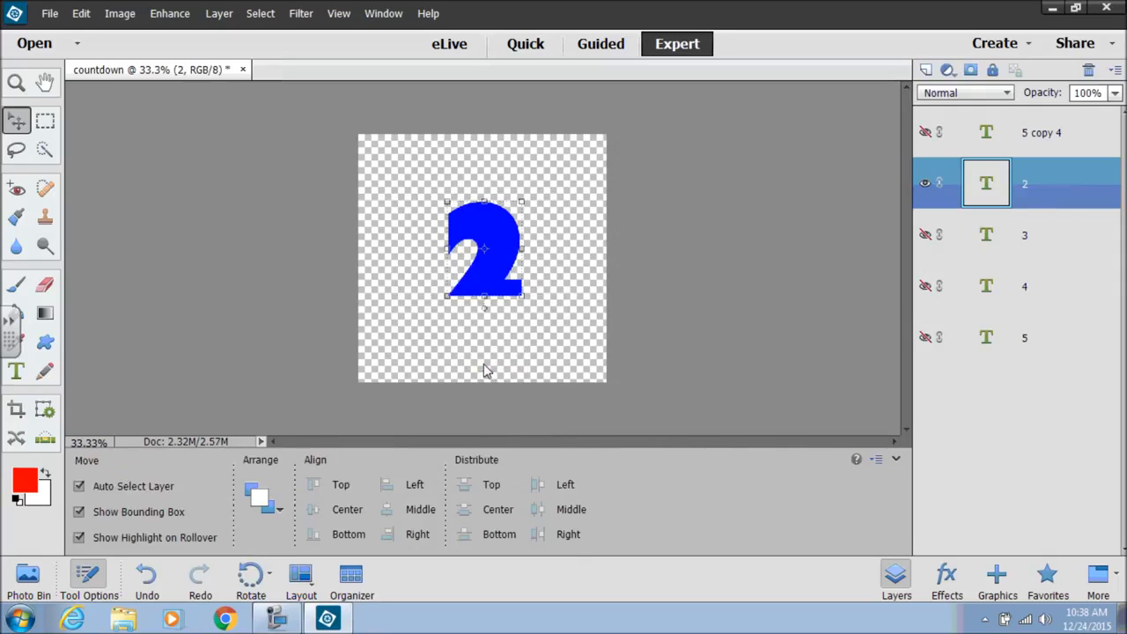
Show the 5 copy 4 text layer in place of the 2 layer and replace its number with 1.
left_click(926, 133)
left_click(926, 184)
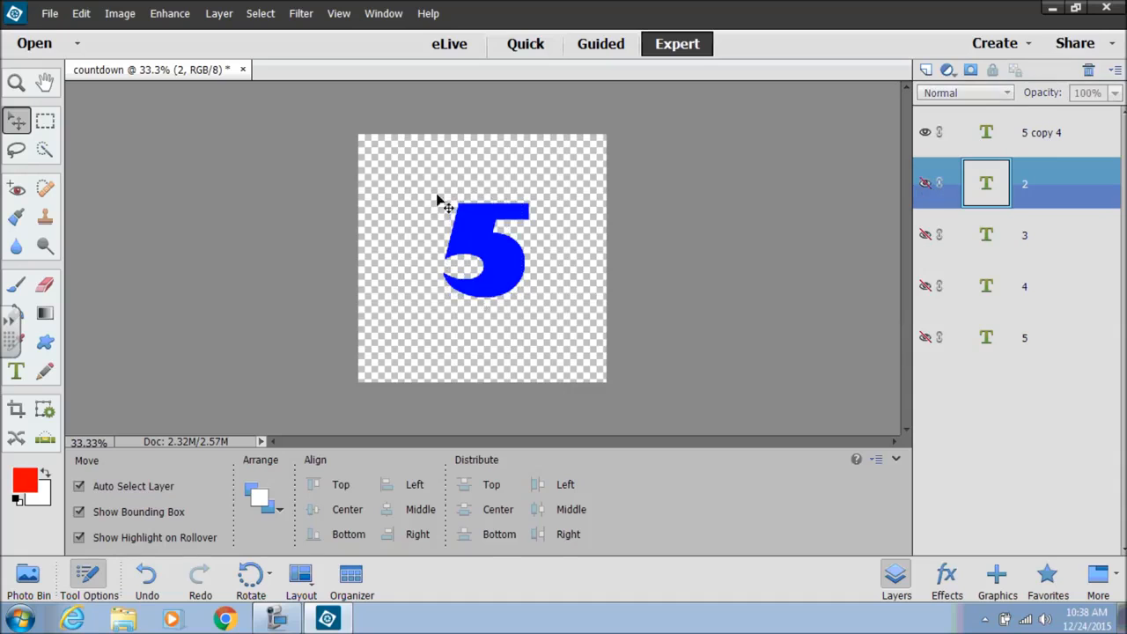
left_click(15, 373)
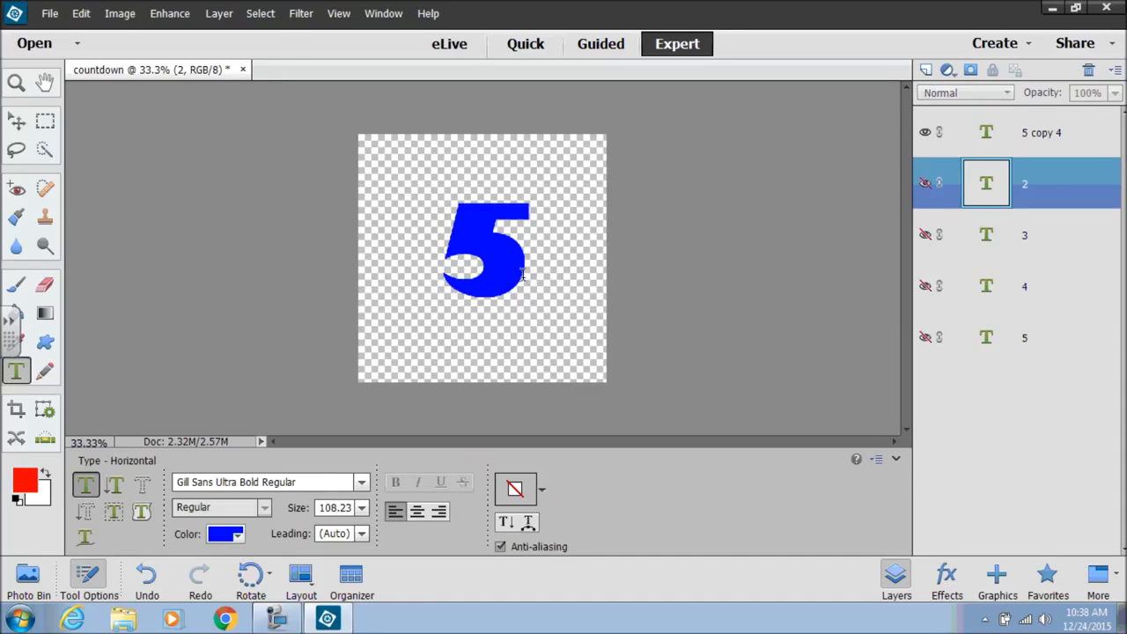
double_click(523, 275)
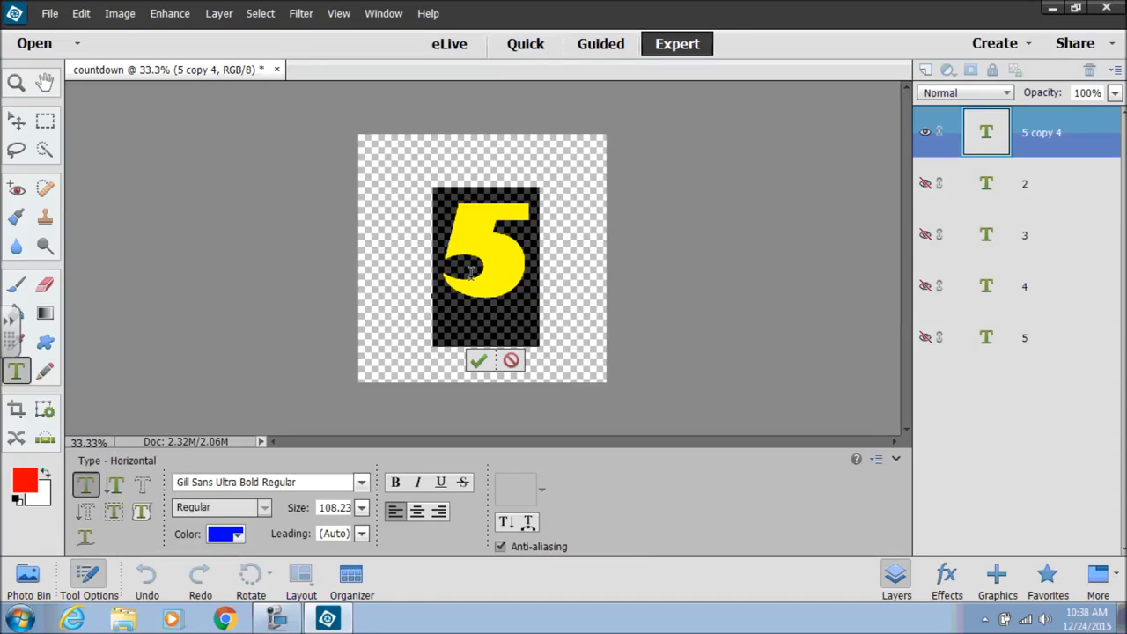
type("1")
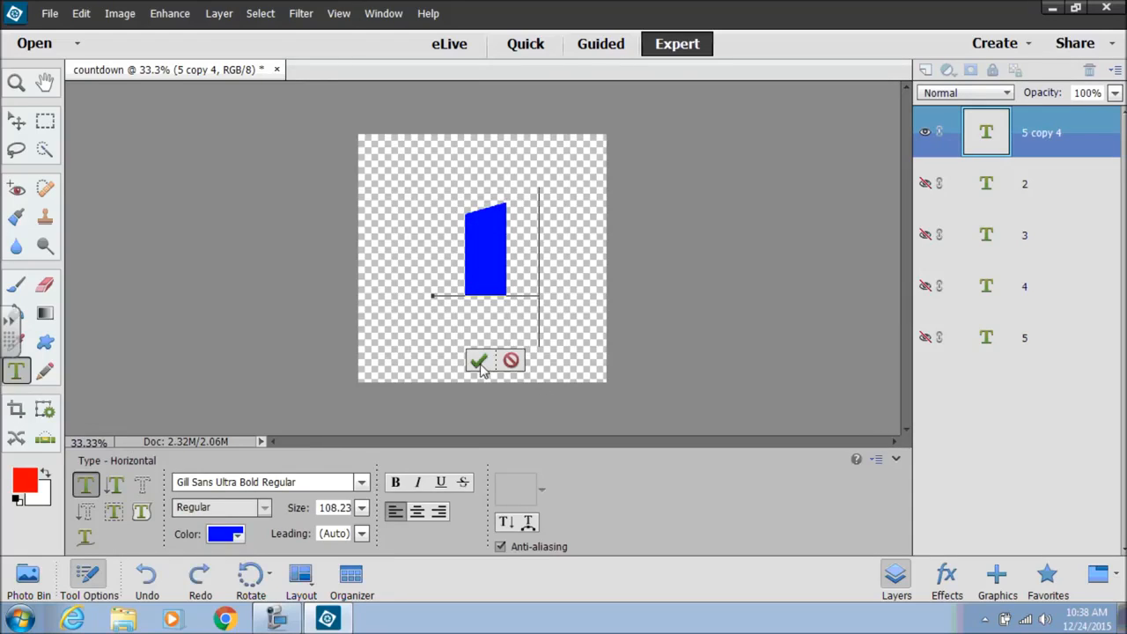
left_click(478, 361)
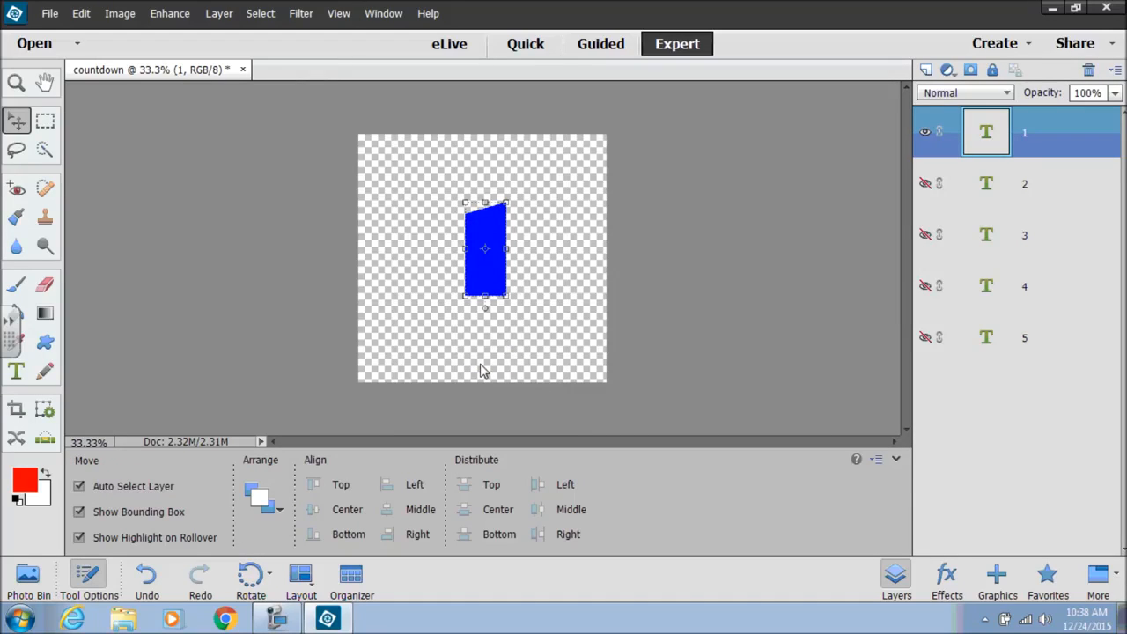
With the 1 layer hidden, draw a red Starburst custom shape from All Elements Shapes on a new layer, filling most of the canvas.
left_click(924, 71)
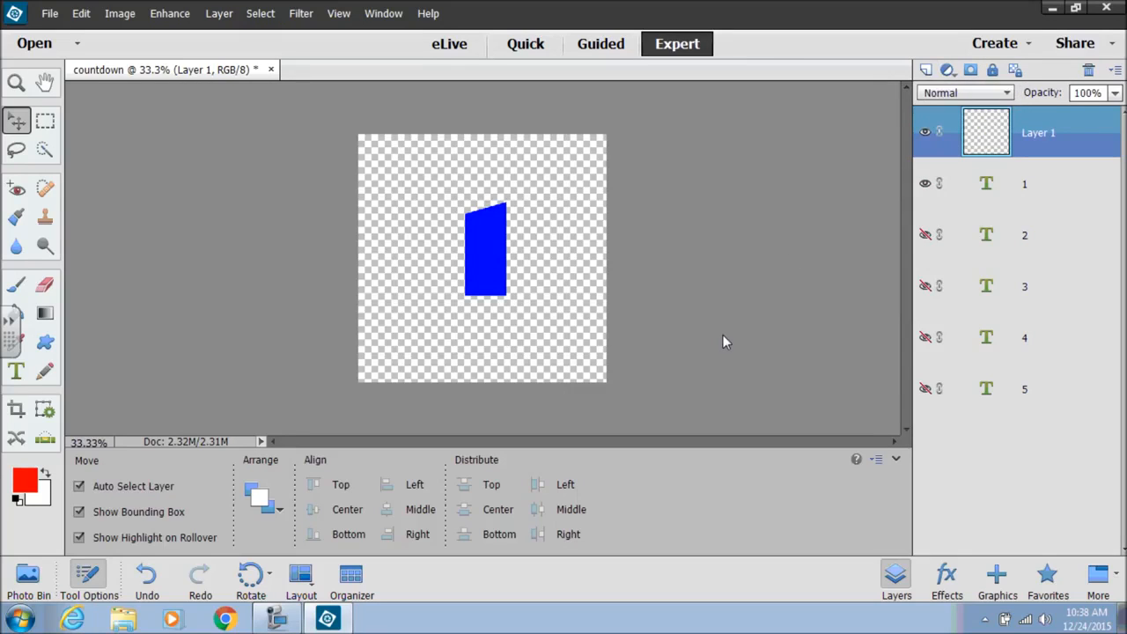
left_click(925, 185)
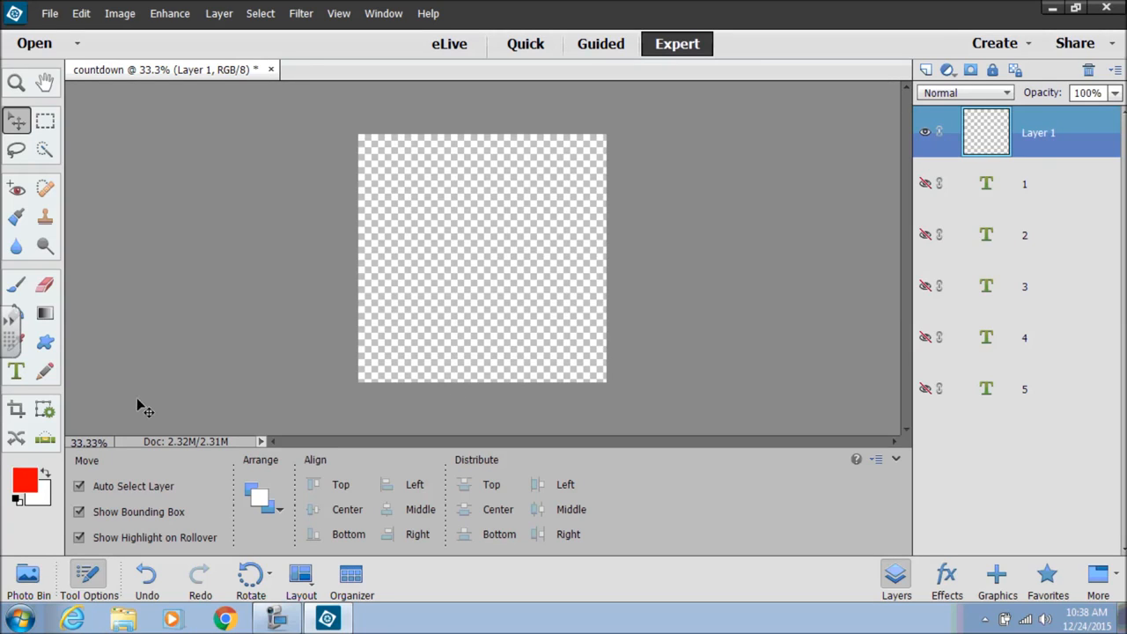
left_click(46, 341)
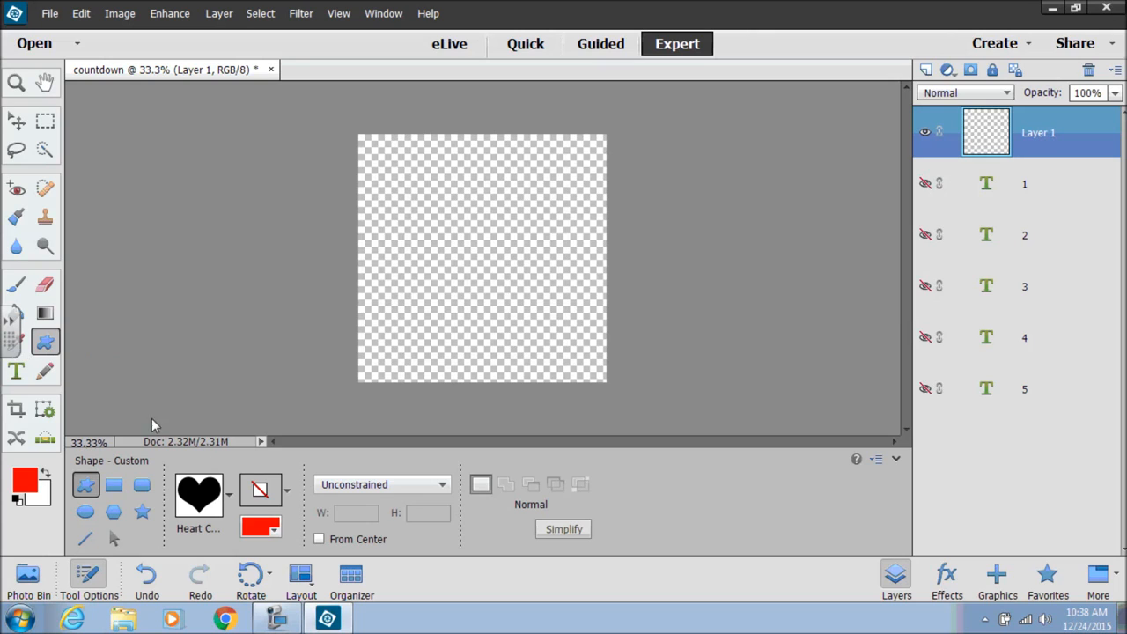
left_click(228, 495)
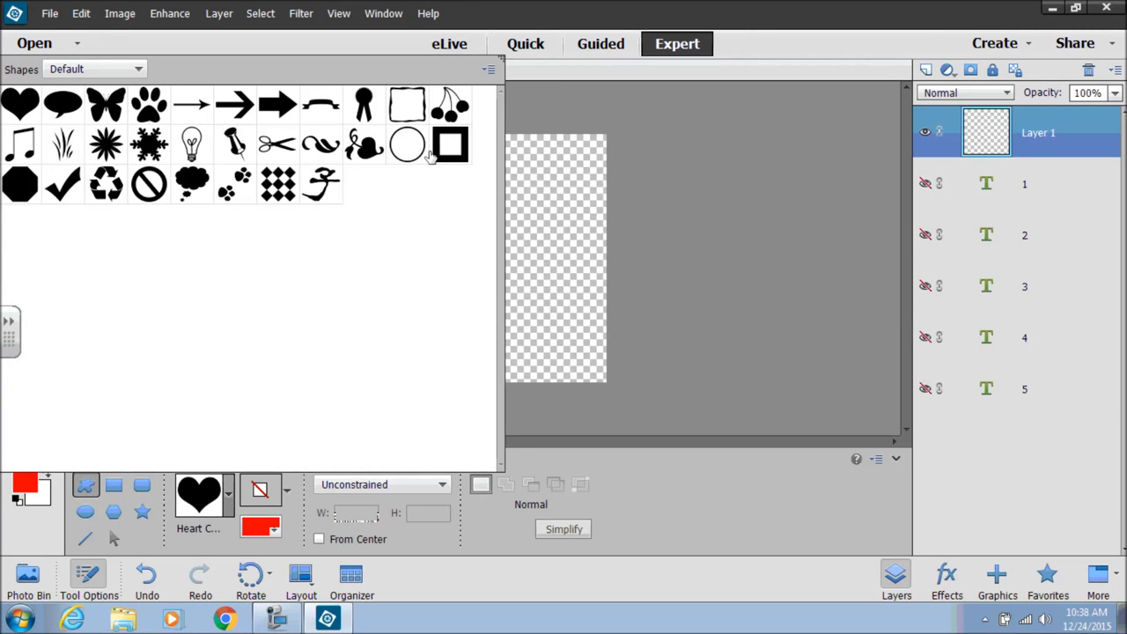
left_click(138, 70)
left_click(130, 86)
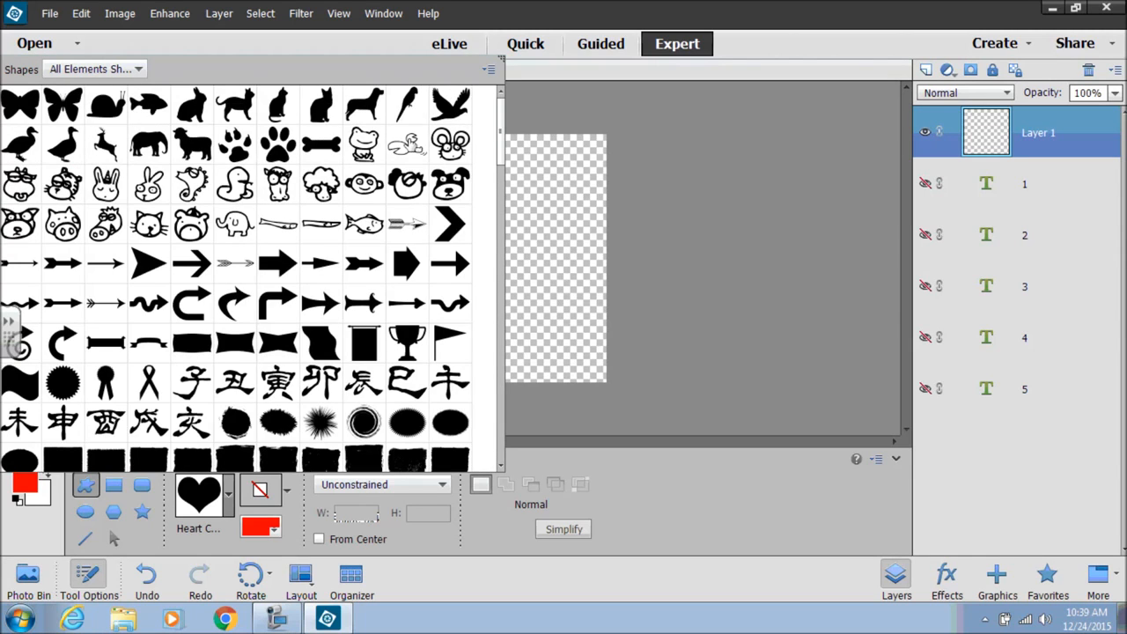
left_click_drag(502, 121, 502, 408)
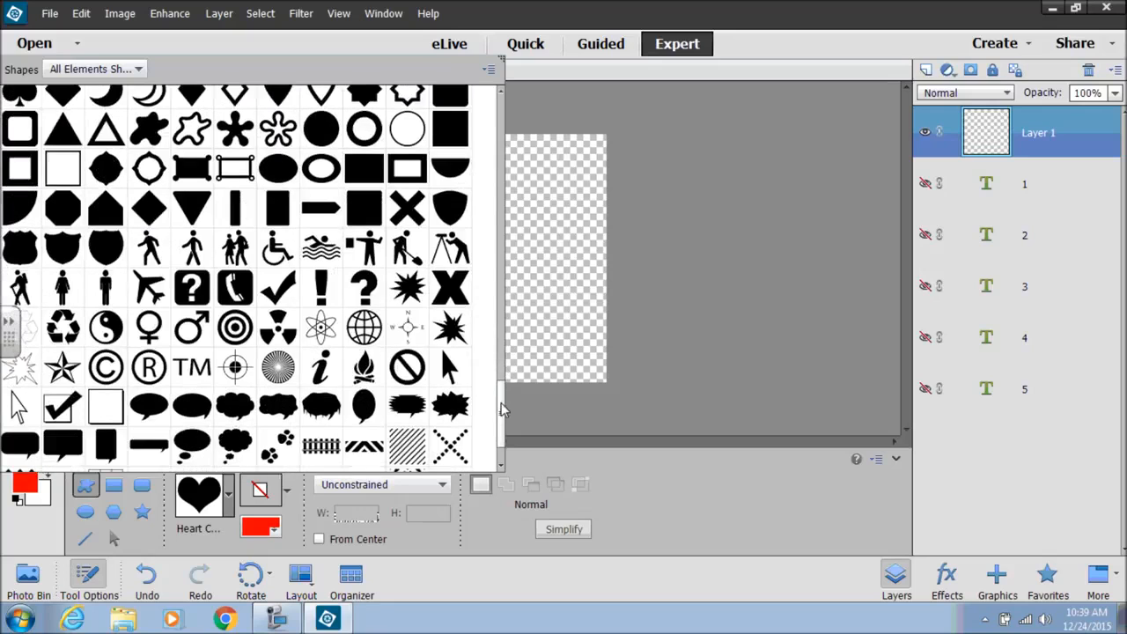
left_click(407, 287)
left_click(638, 312)
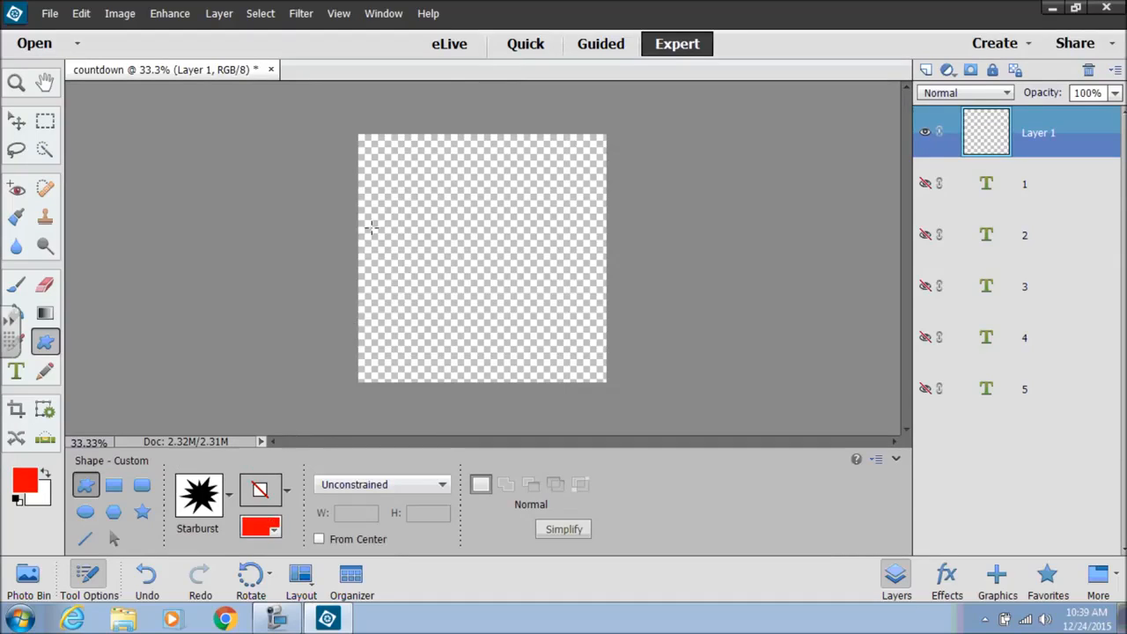
left_click_drag(377, 157, 589, 361)
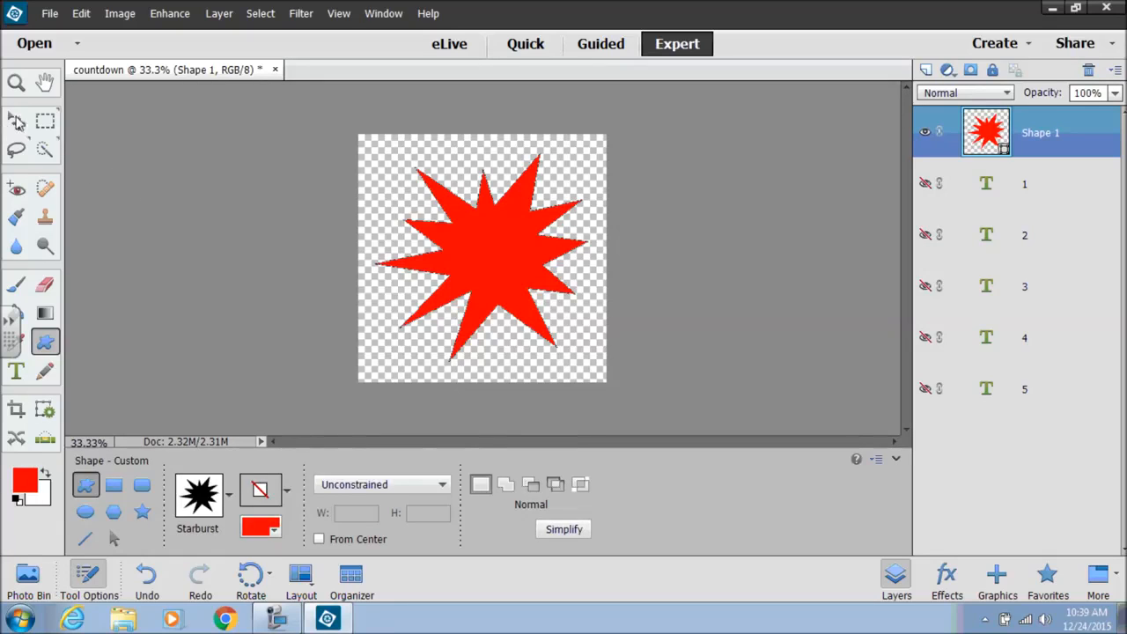
Apply the red Wow Plastic style to the starburst shape.
left_click(16, 121)
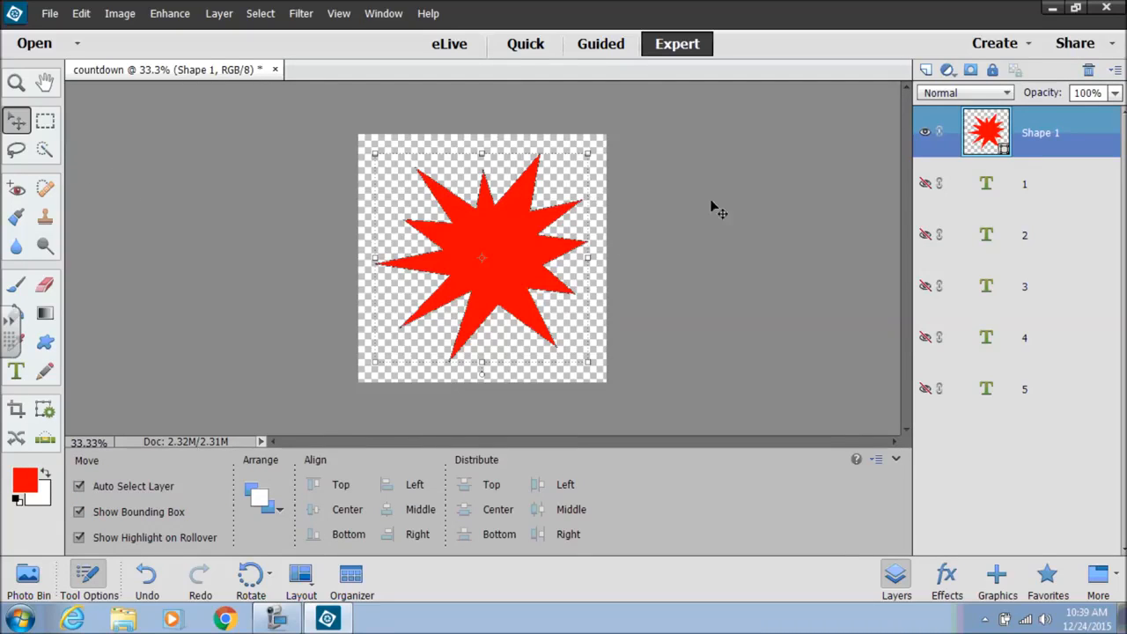
left_click(952, 581)
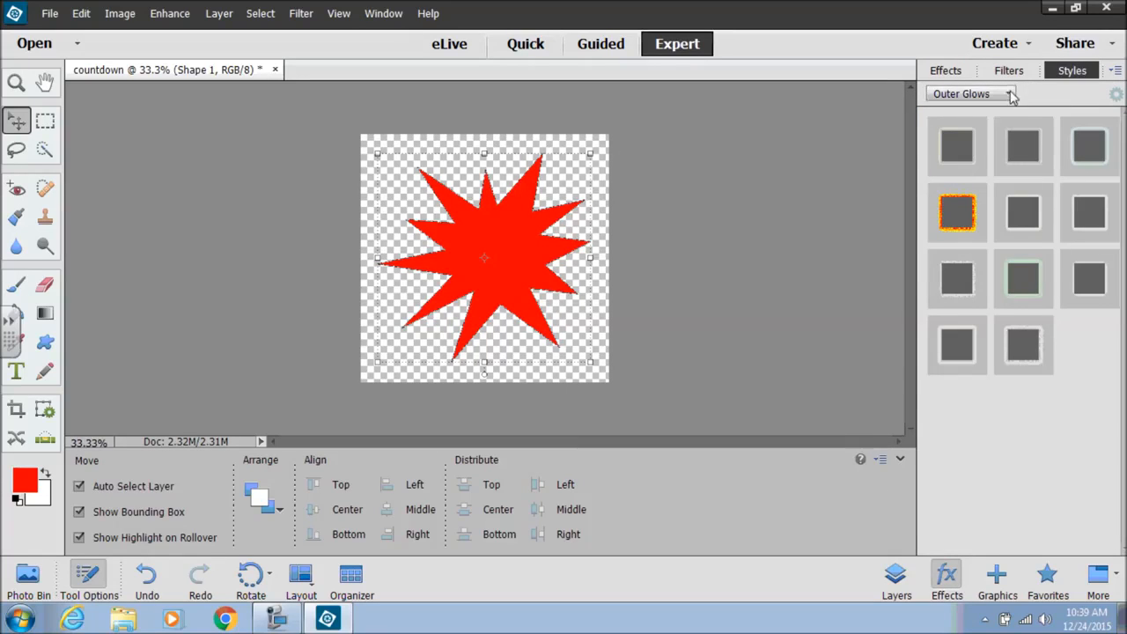
left_click(1002, 94)
left_click(967, 283)
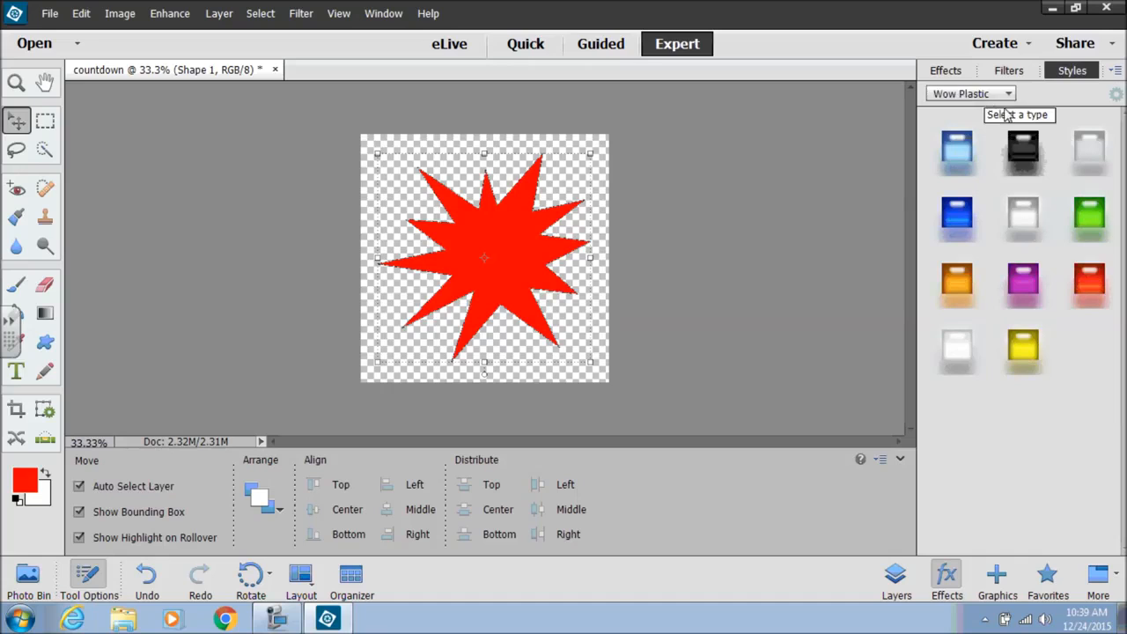
left_click(1083, 294)
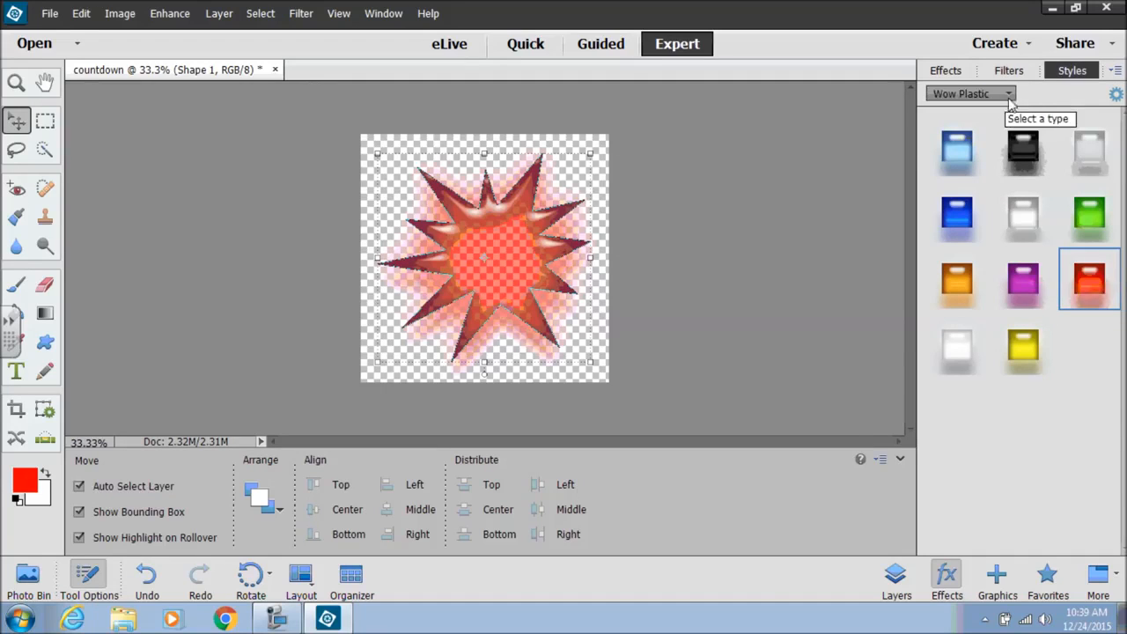
Add the fiery red-and-yellow Outer Glows style to the starburst and return to the layer list.
left_click(978, 94)
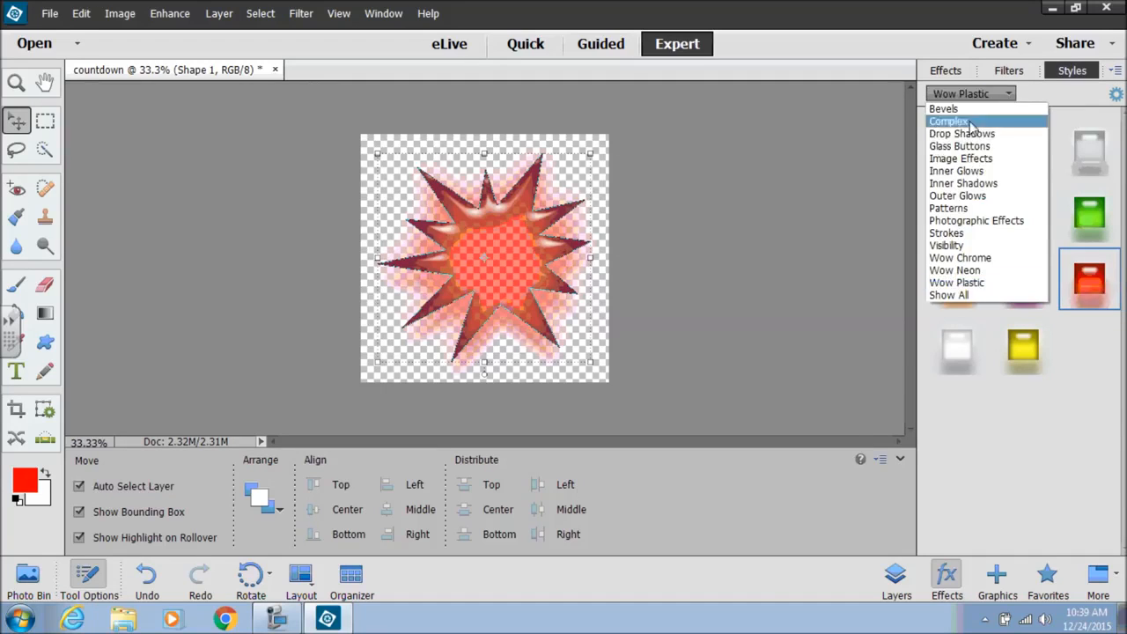
left_click(967, 195)
left_click(964, 204)
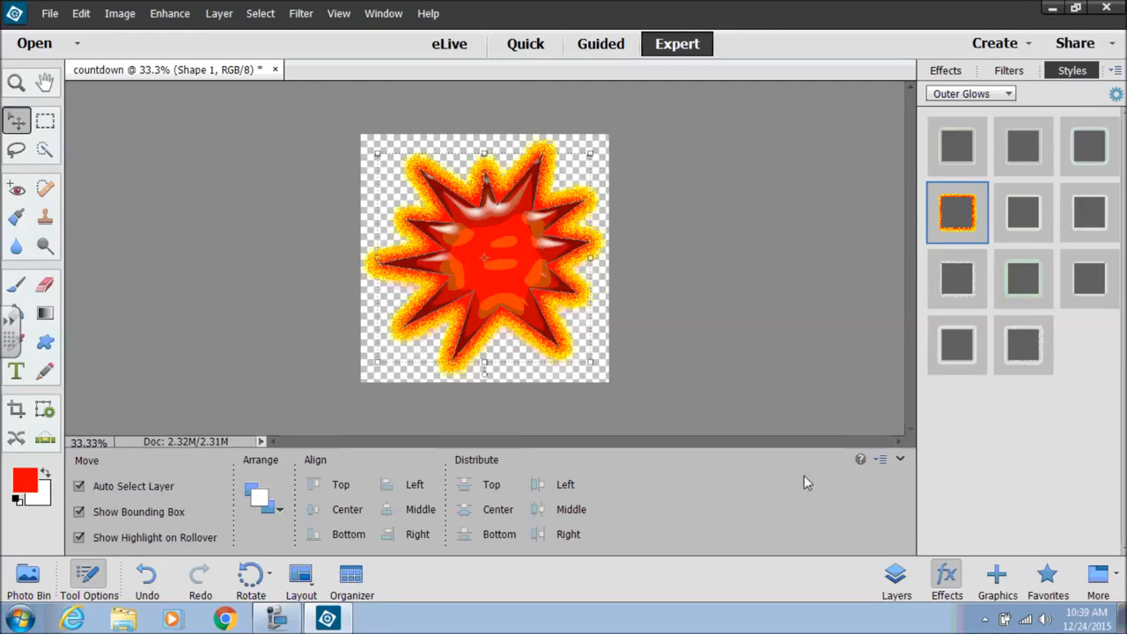
left_click(895, 580)
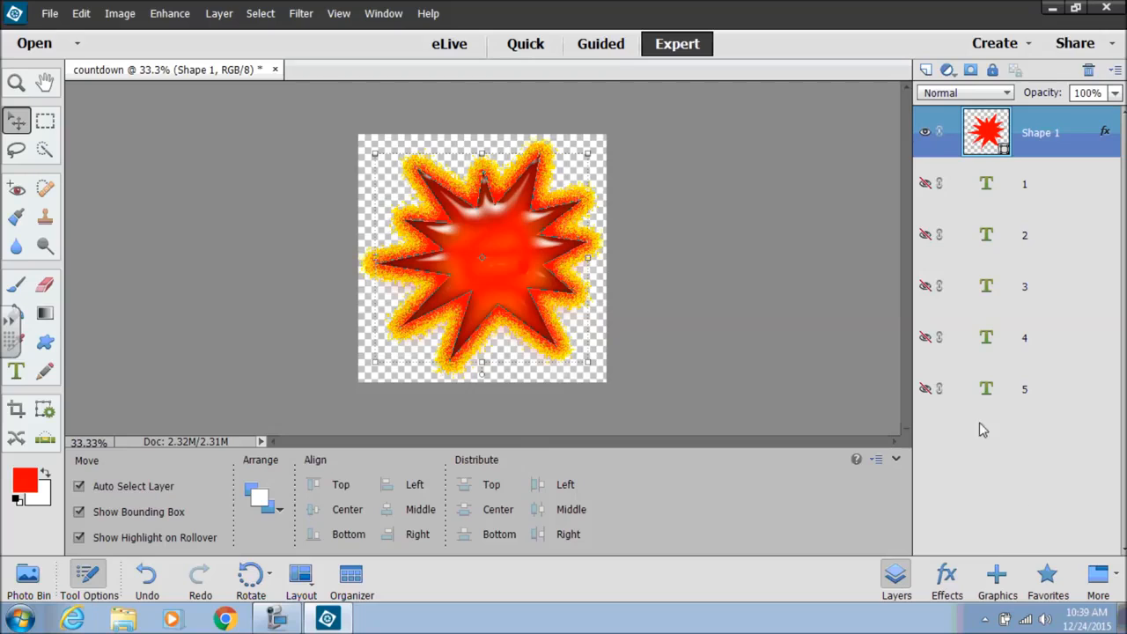
Make all five number layers visible and select them together with the starburst layer.
left_click_drag(927, 393, 928, 187)
left_click(1019, 187, "ctrl")
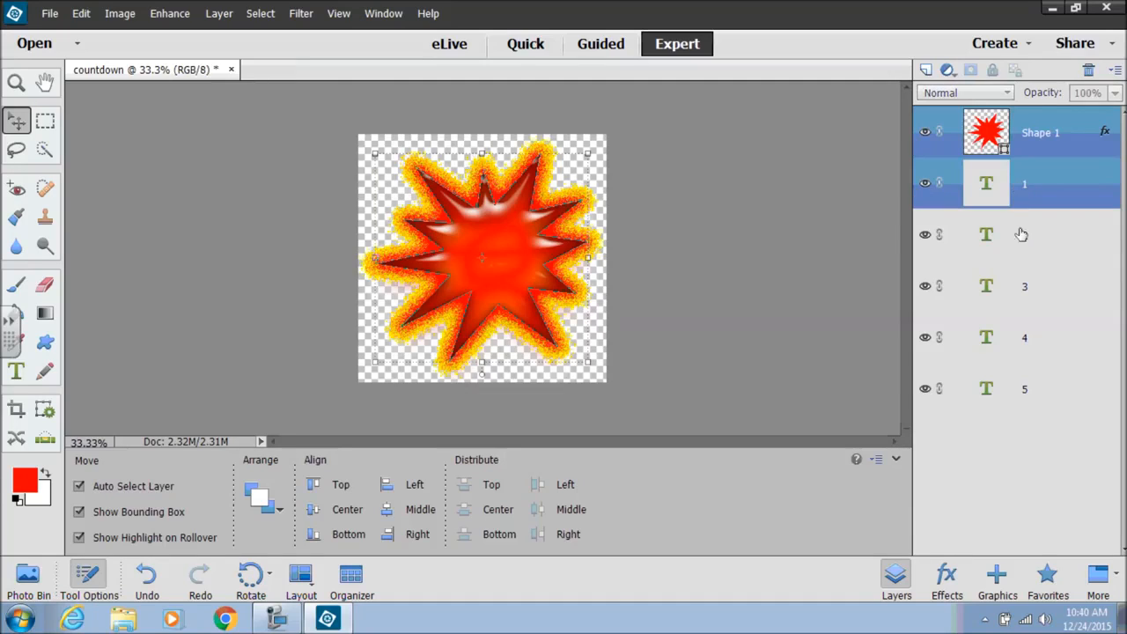
left_click(1022, 236, "ctrl")
left_click(1017, 289, "ctrl")
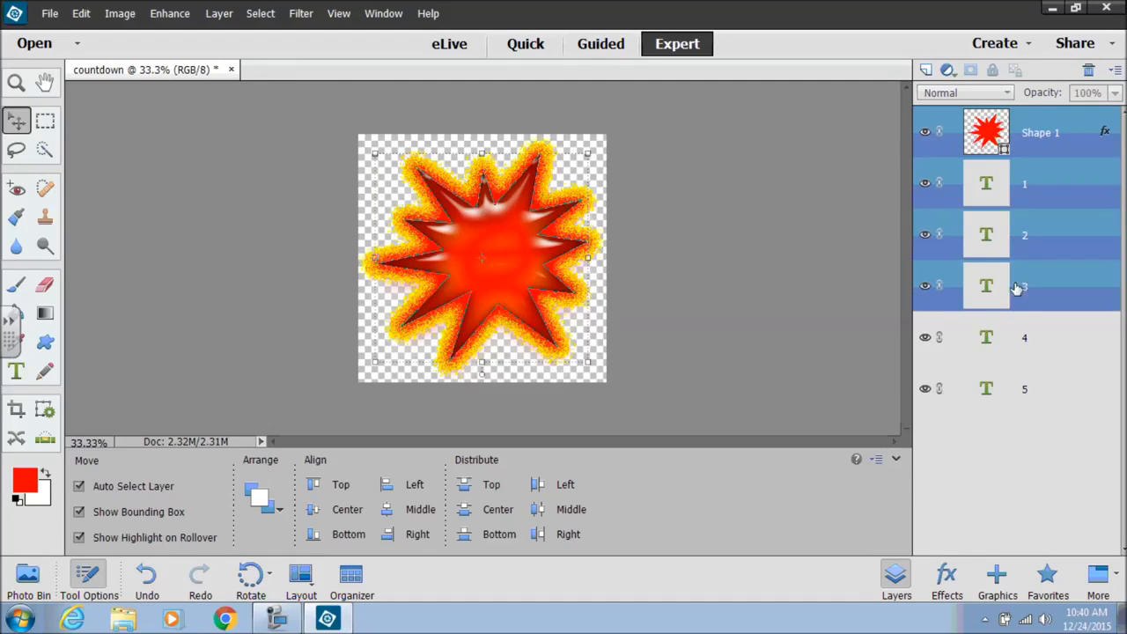
left_click(1017, 336, "ctrl")
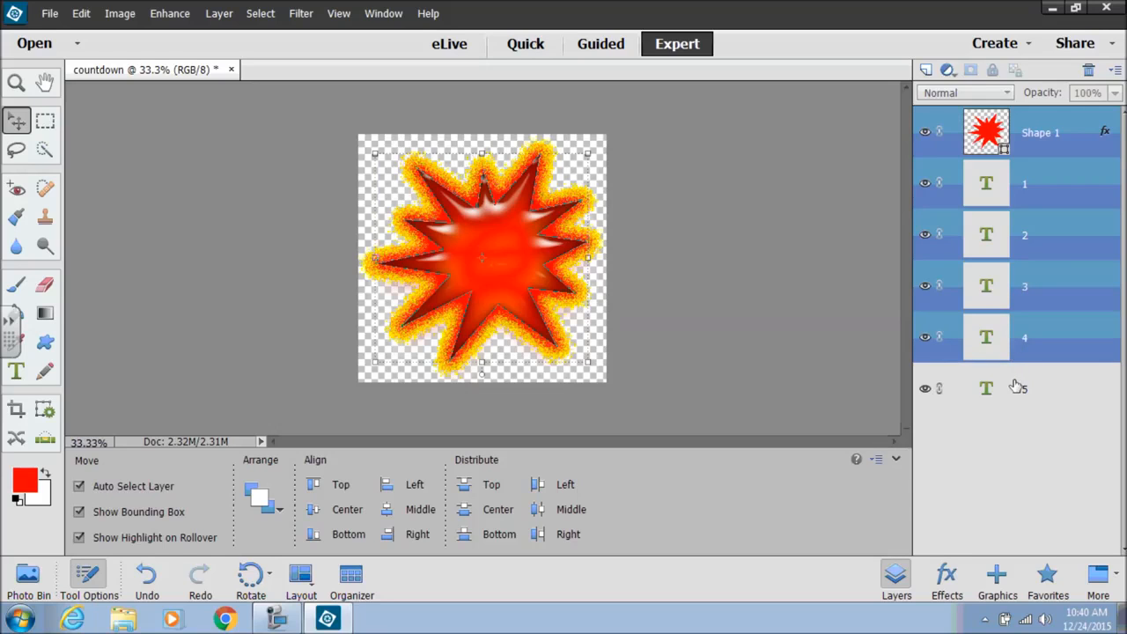
left_click(1017, 387, "ctrl")
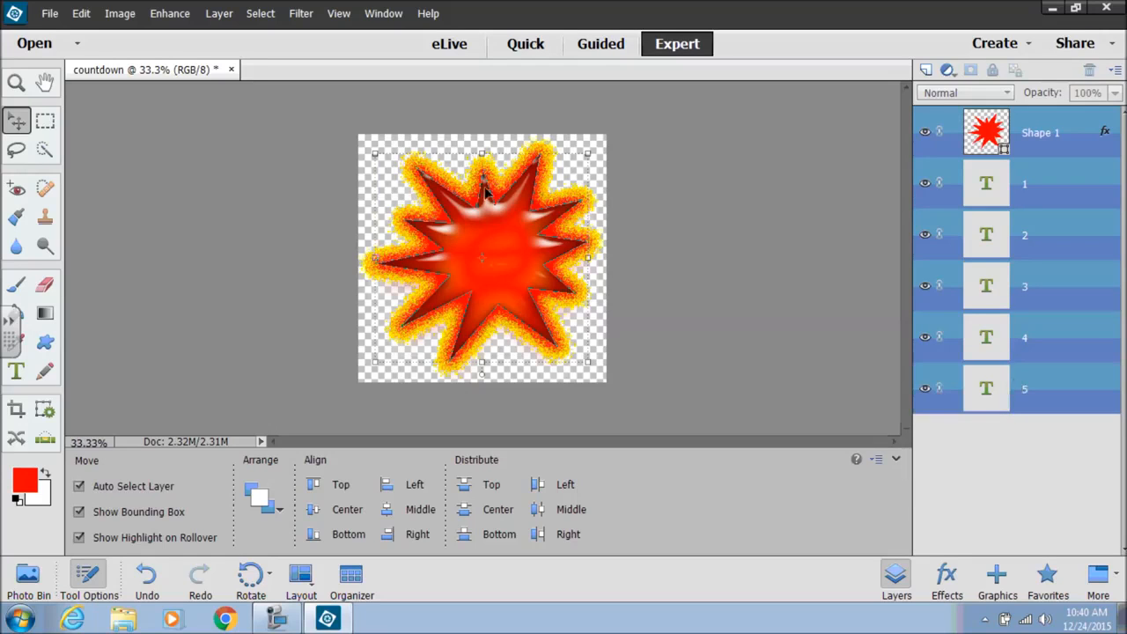
Set up a Save for Web export of the selected layers as an animated GIF that loops forever.
left_click(48, 15)
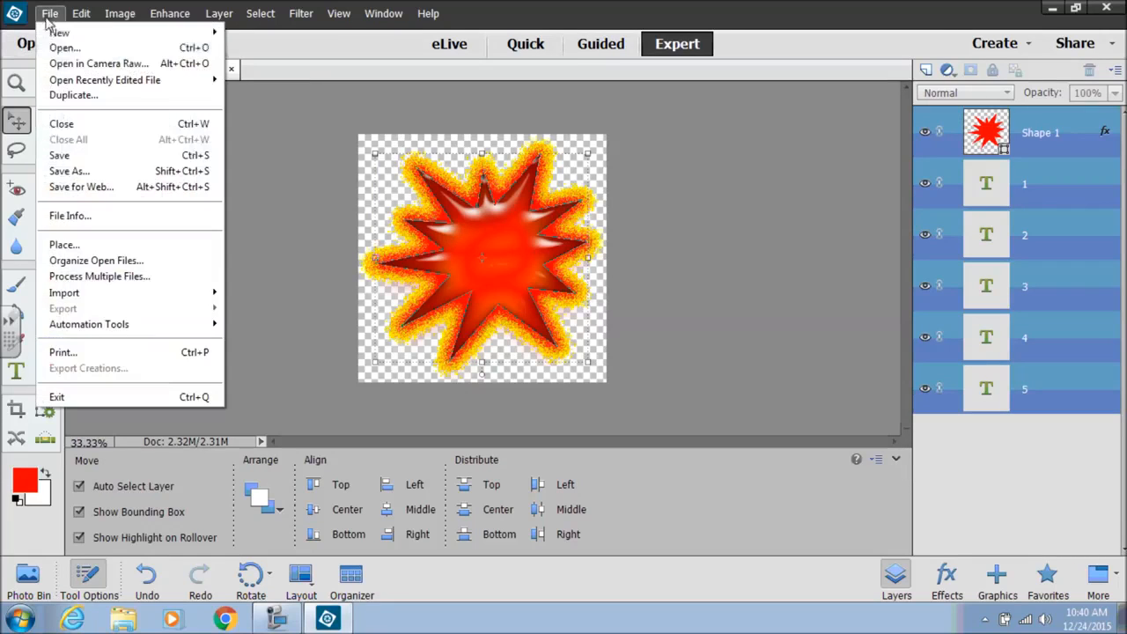
left_click(79, 188)
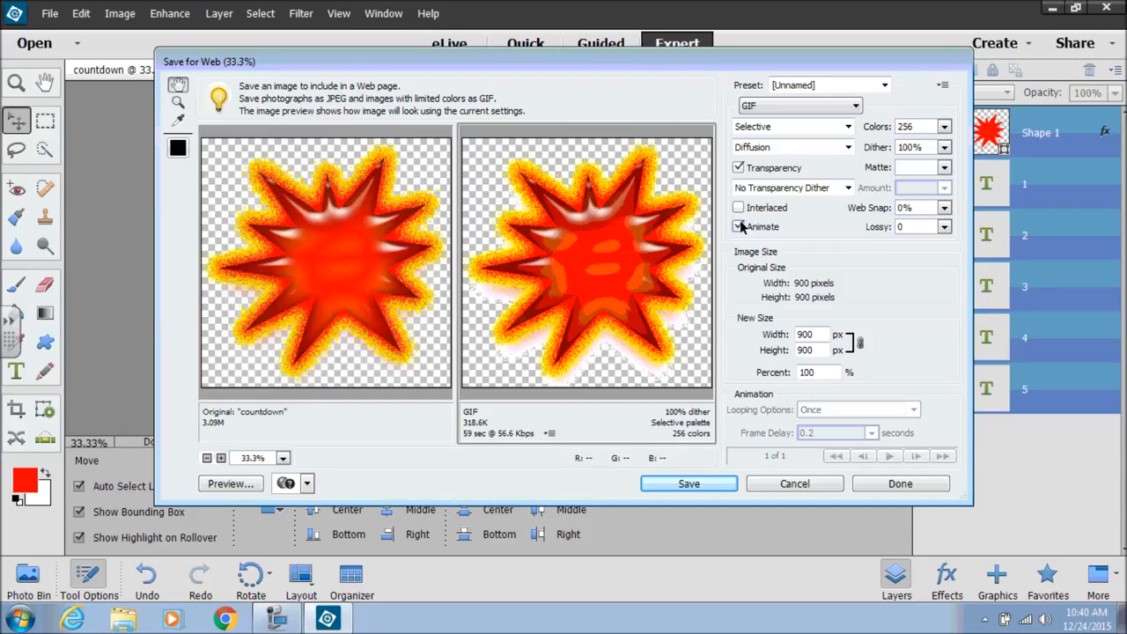
left_click(741, 227)
left_click(914, 410)
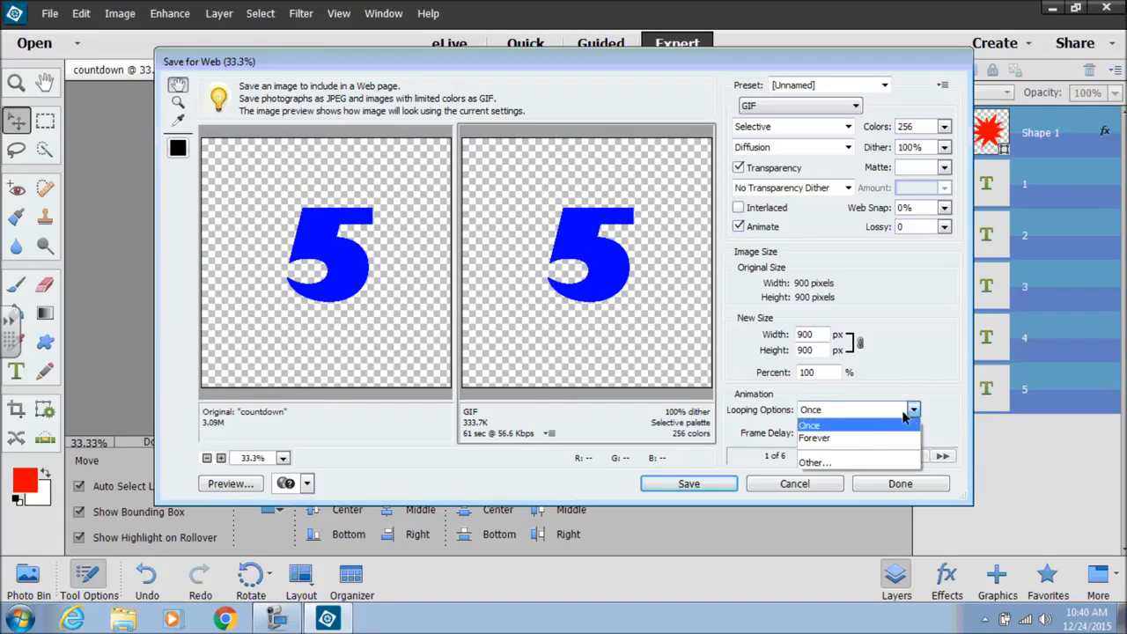
left_click(857, 438)
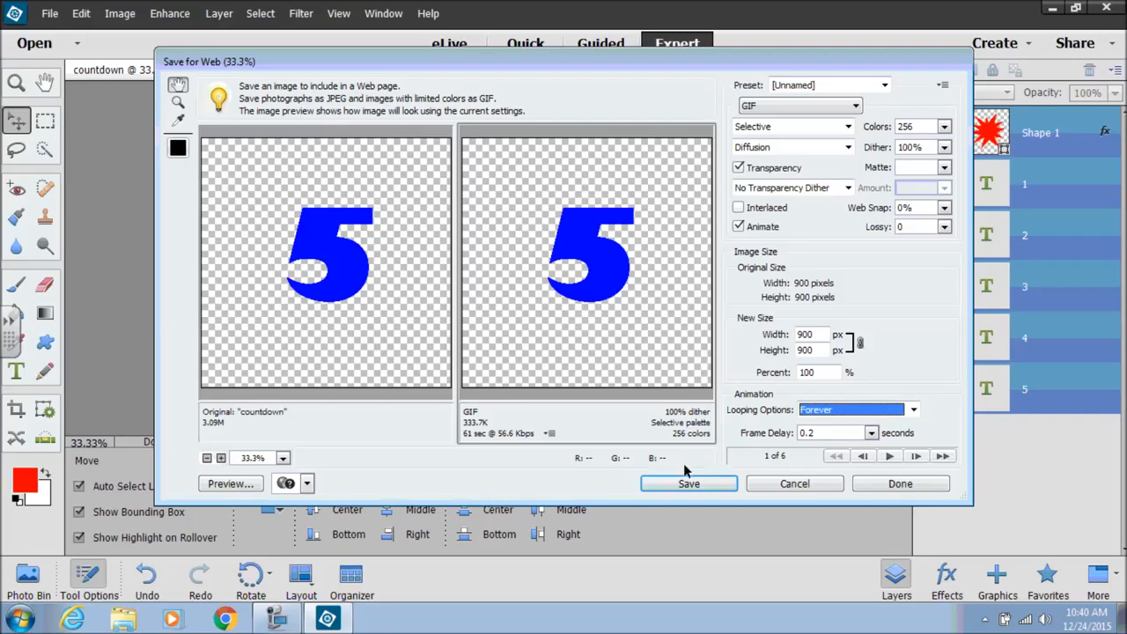
Set the animation's frame delay to 0.4 seconds, previewing the playback before and after the change.
left_click(893, 457)
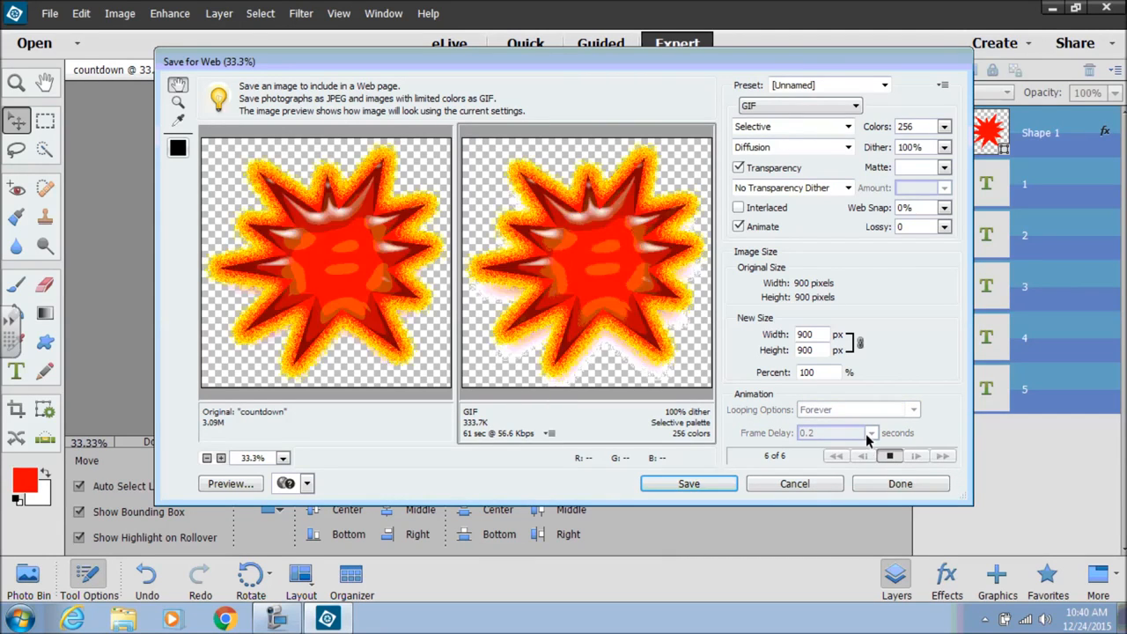
left_click(892, 456)
left_click(871, 433)
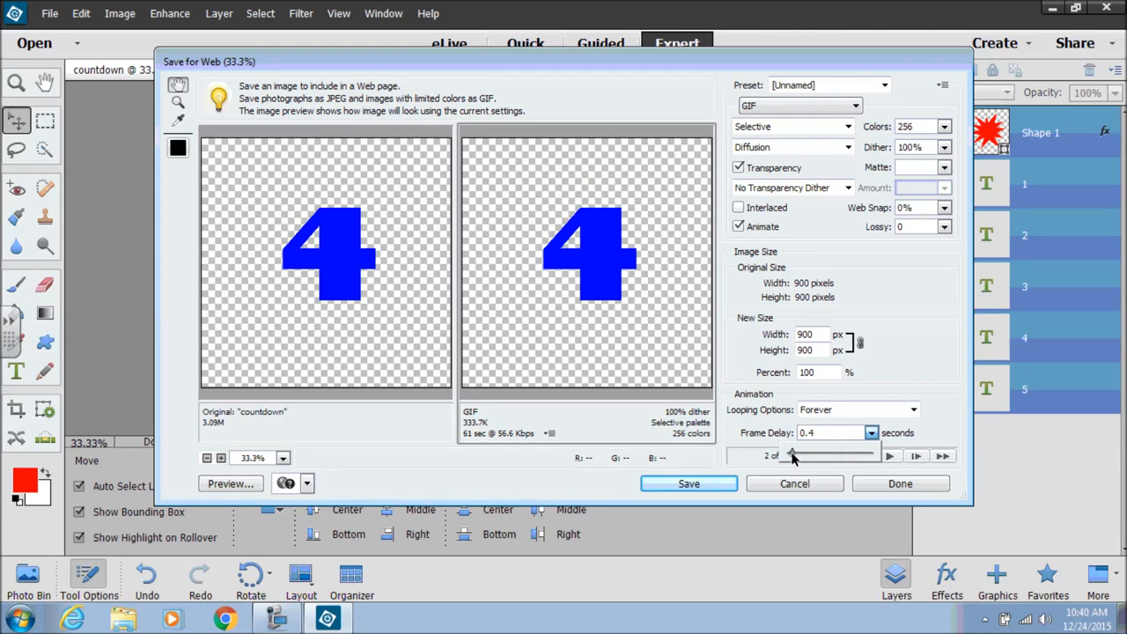
left_click(892, 456)
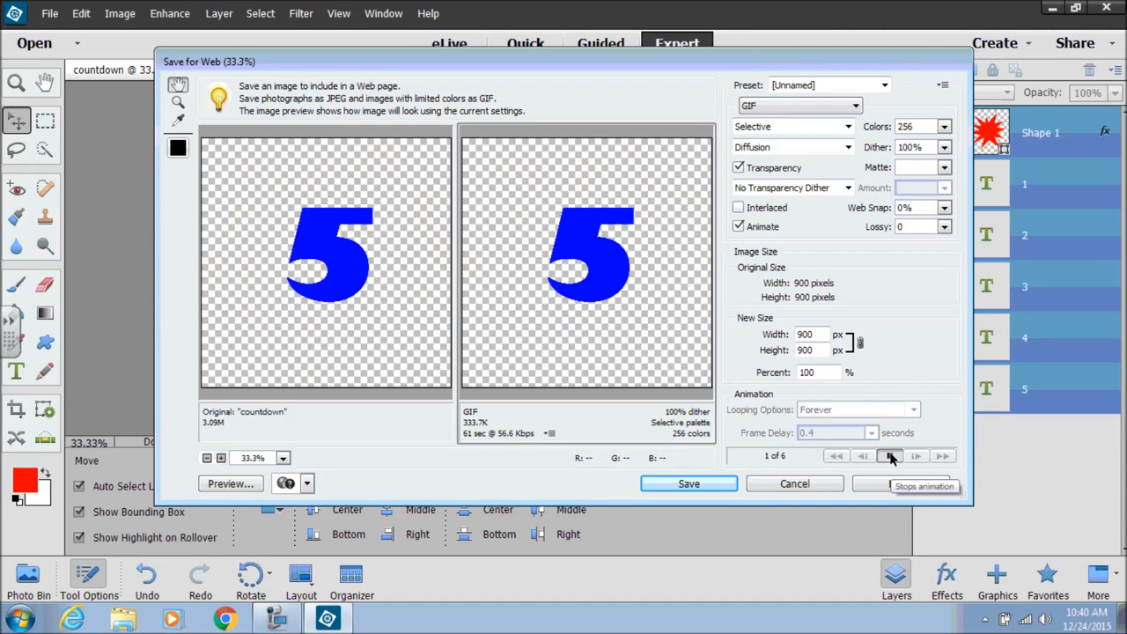
left_click(892, 456)
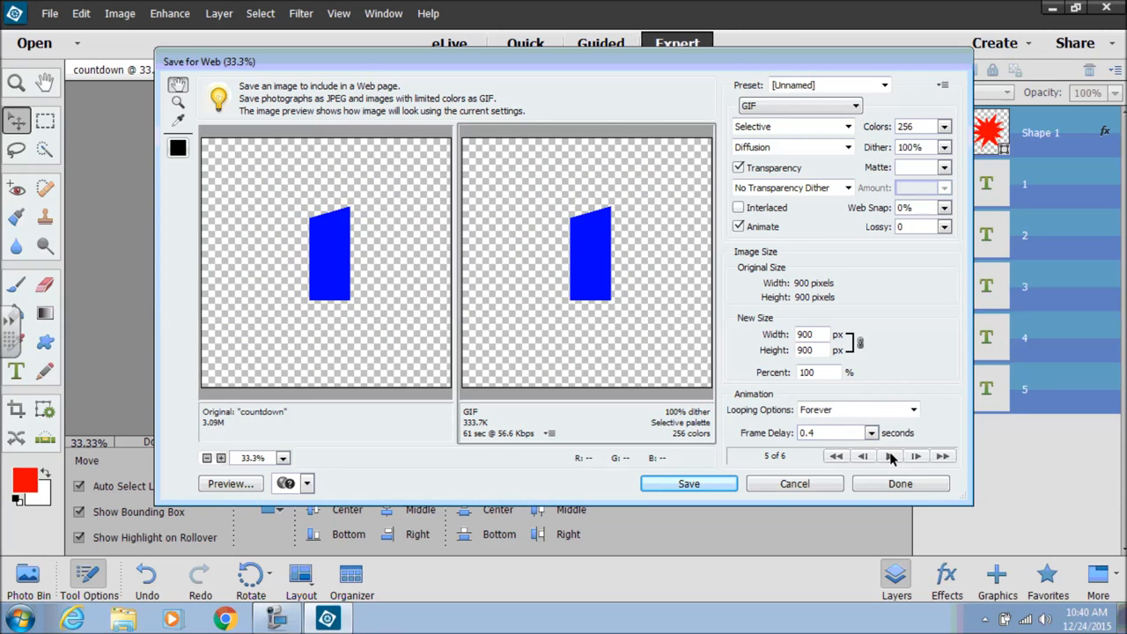
Save the animated GIF to the Desktop as countdown and open the saved file from the desktop.
left_click(685, 485)
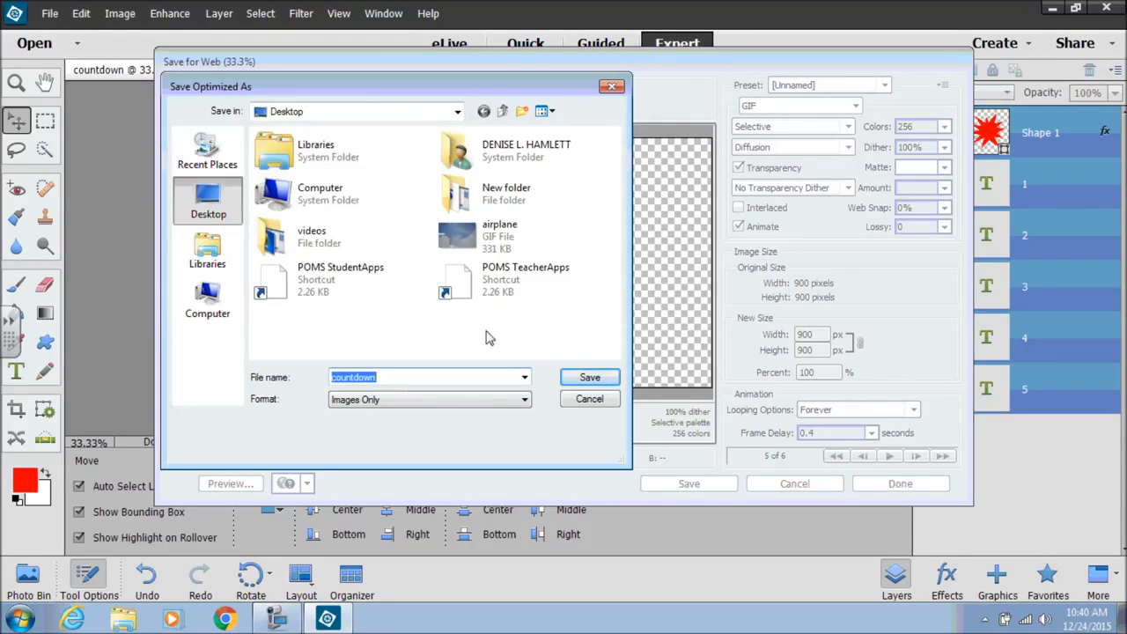
left_click(590, 378)
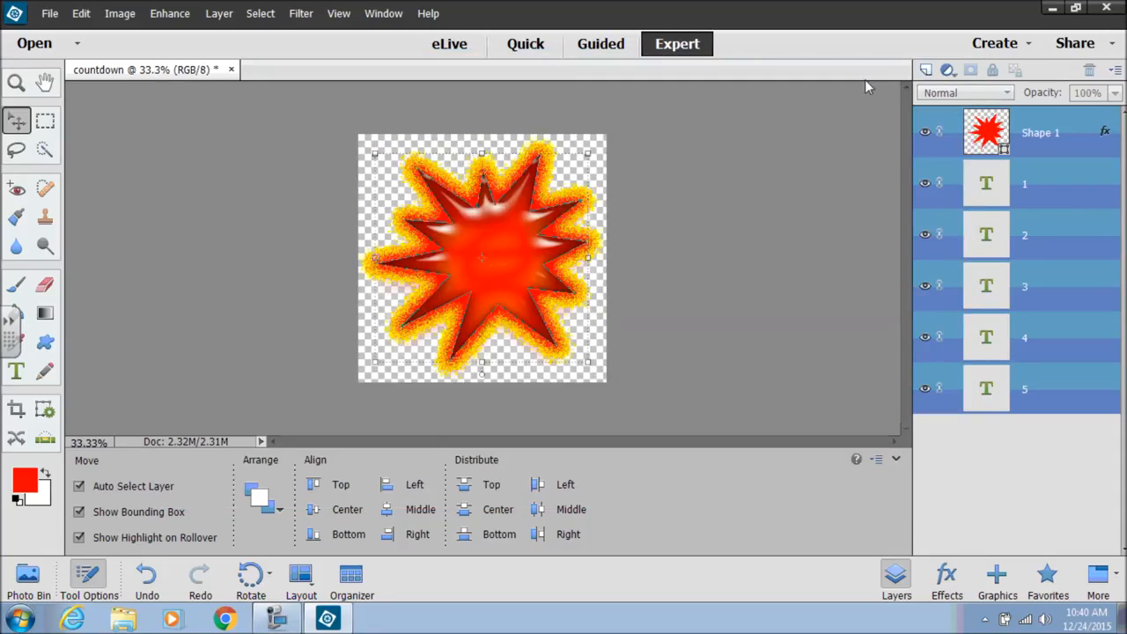
left_click(1052, 10)
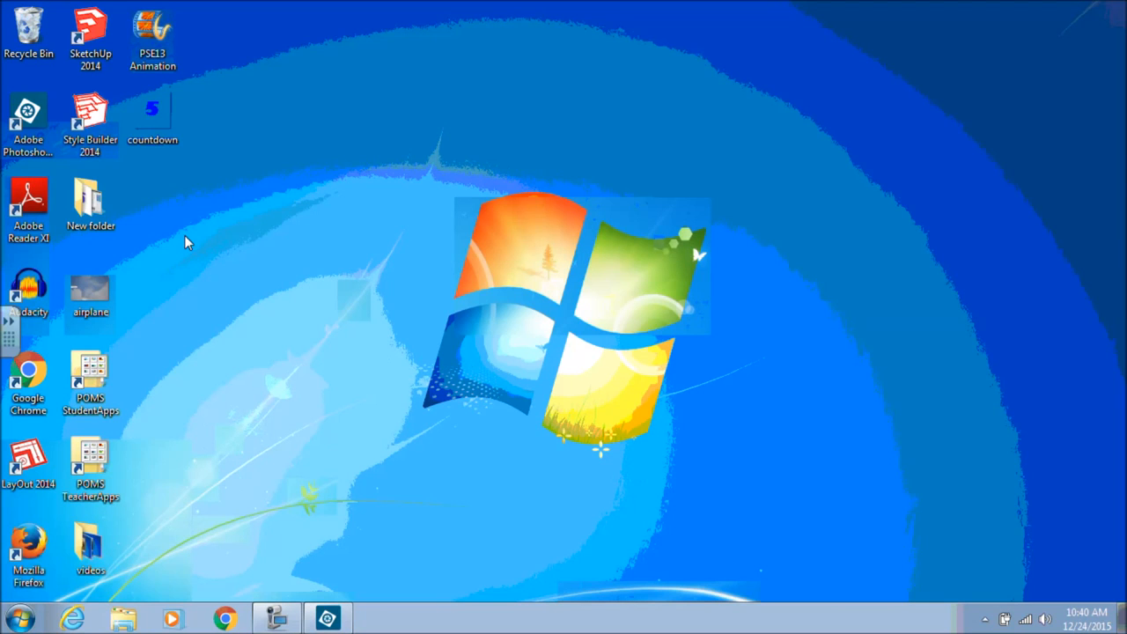
double_click(149, 110)
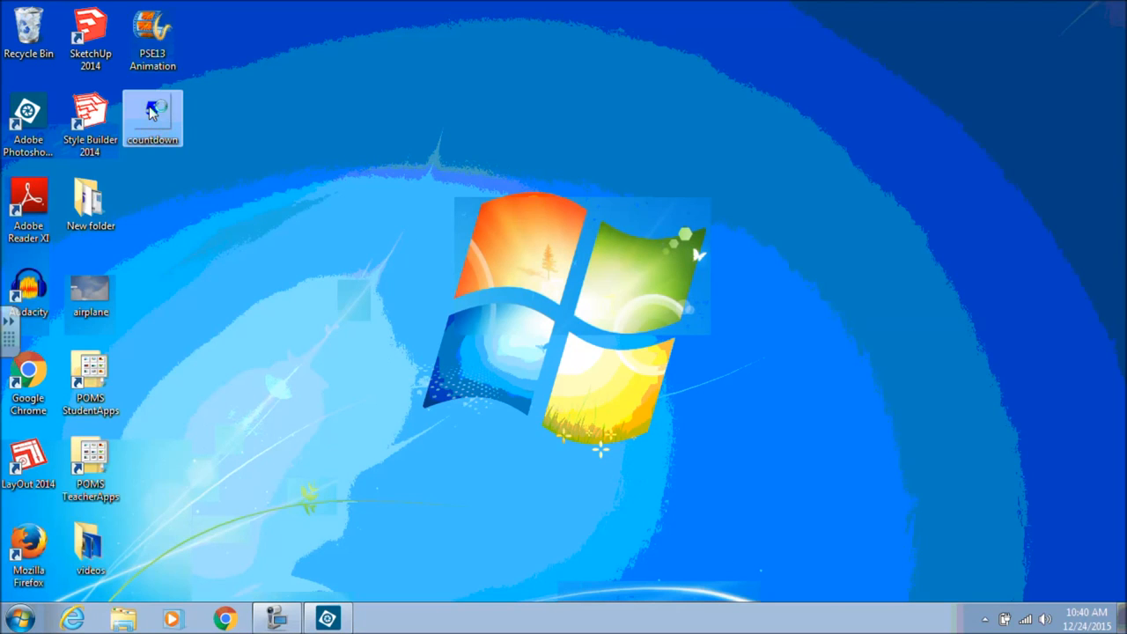